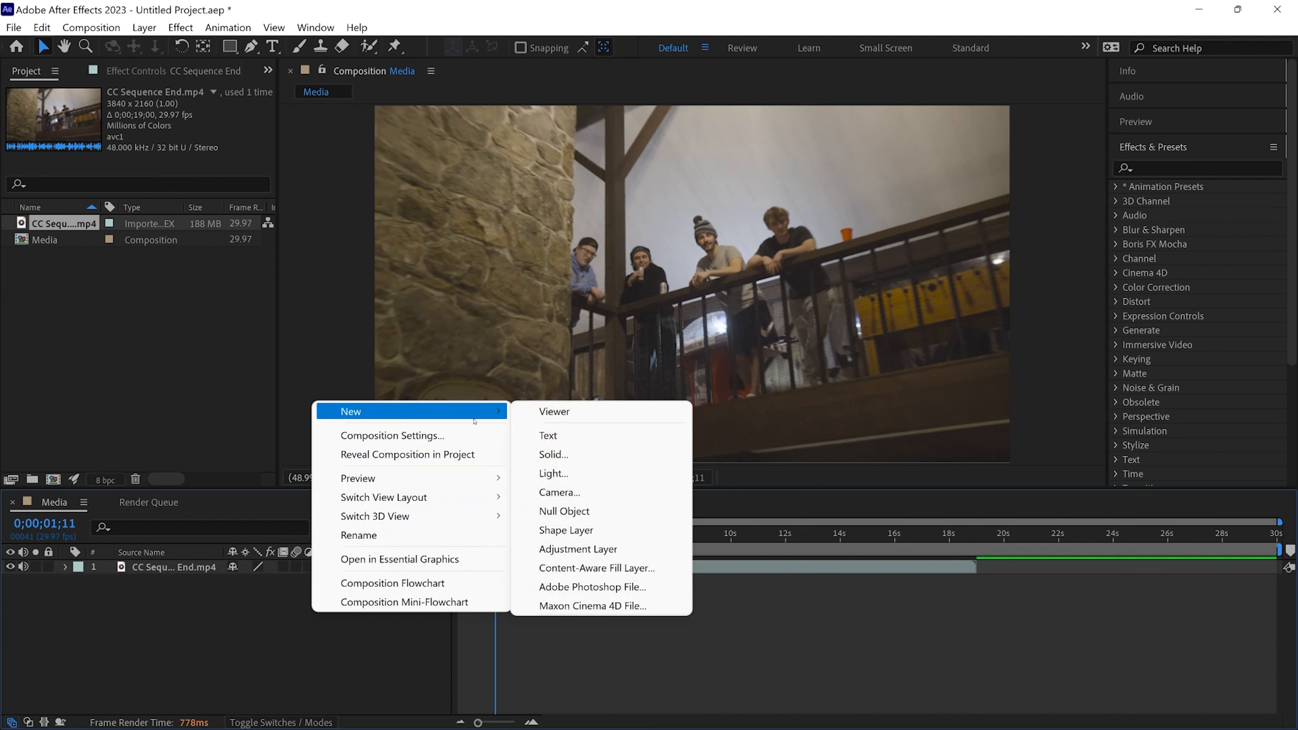
Step: Create a one-node camera with the 50mm preset in the Media composition
{"action": "left_click", "coordinate": [570, 494]}
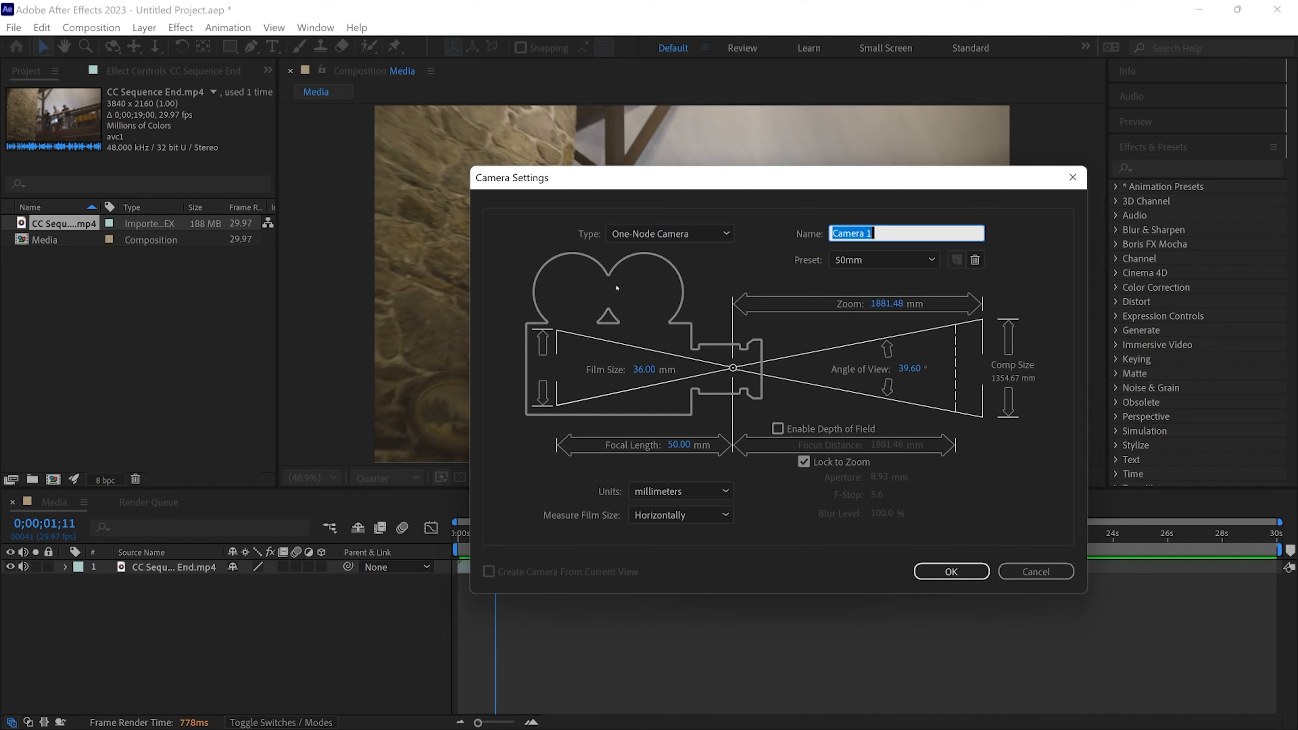
{"action": "left_click", "coordinate": [667, 233]}
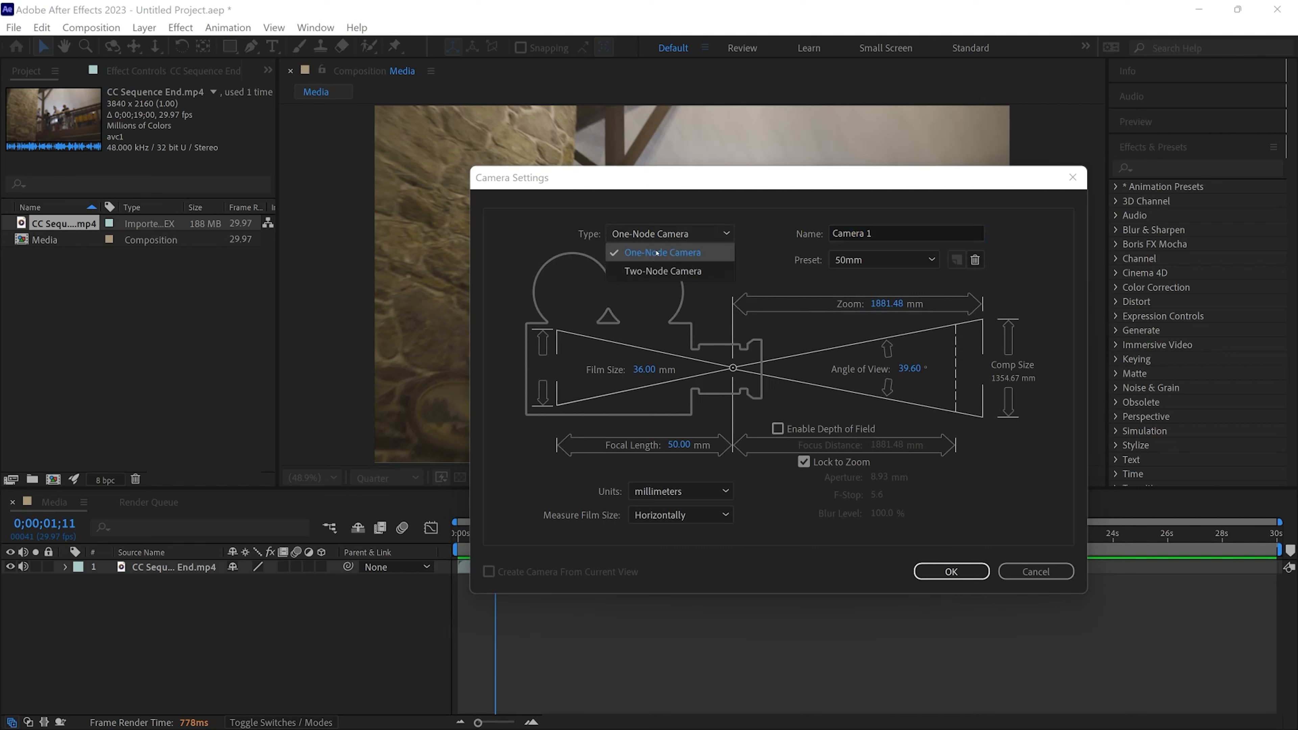
{"action": "left_click", "coordinate": [657, 254]}
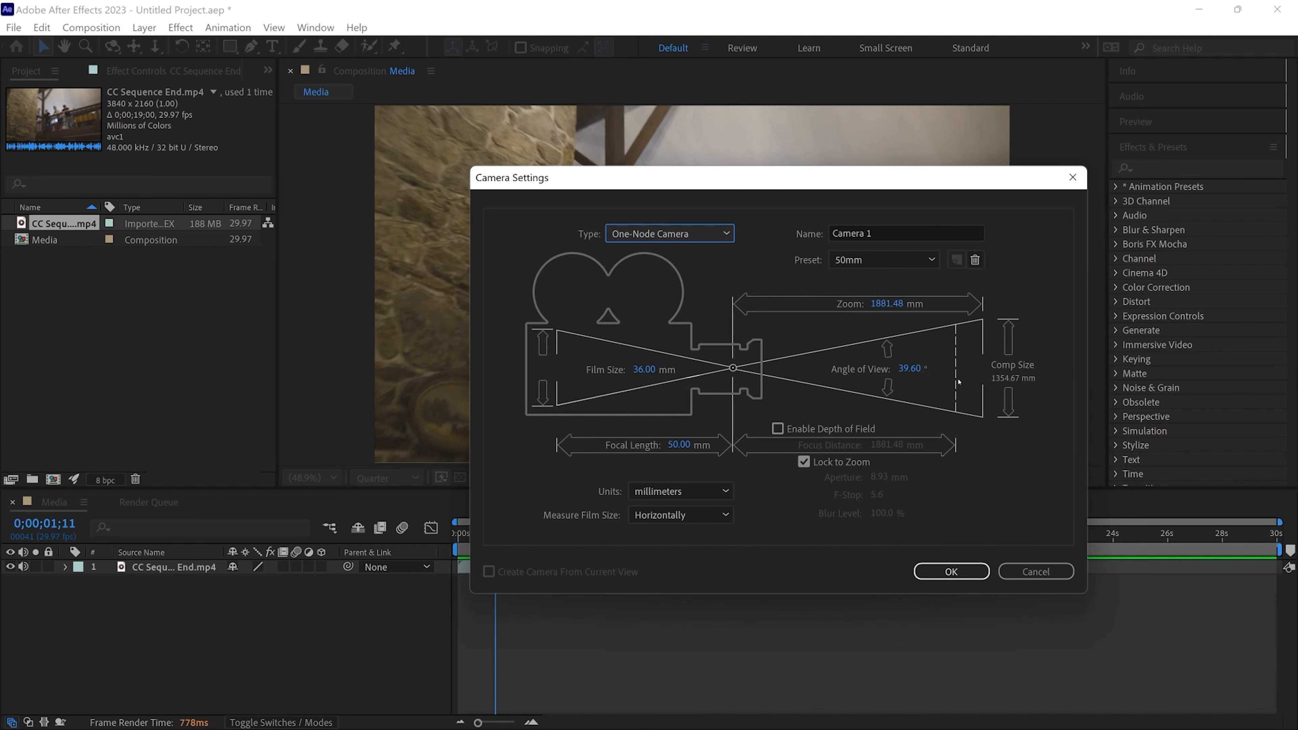
{"action": "left_click", "coordinate": [950, 571]}
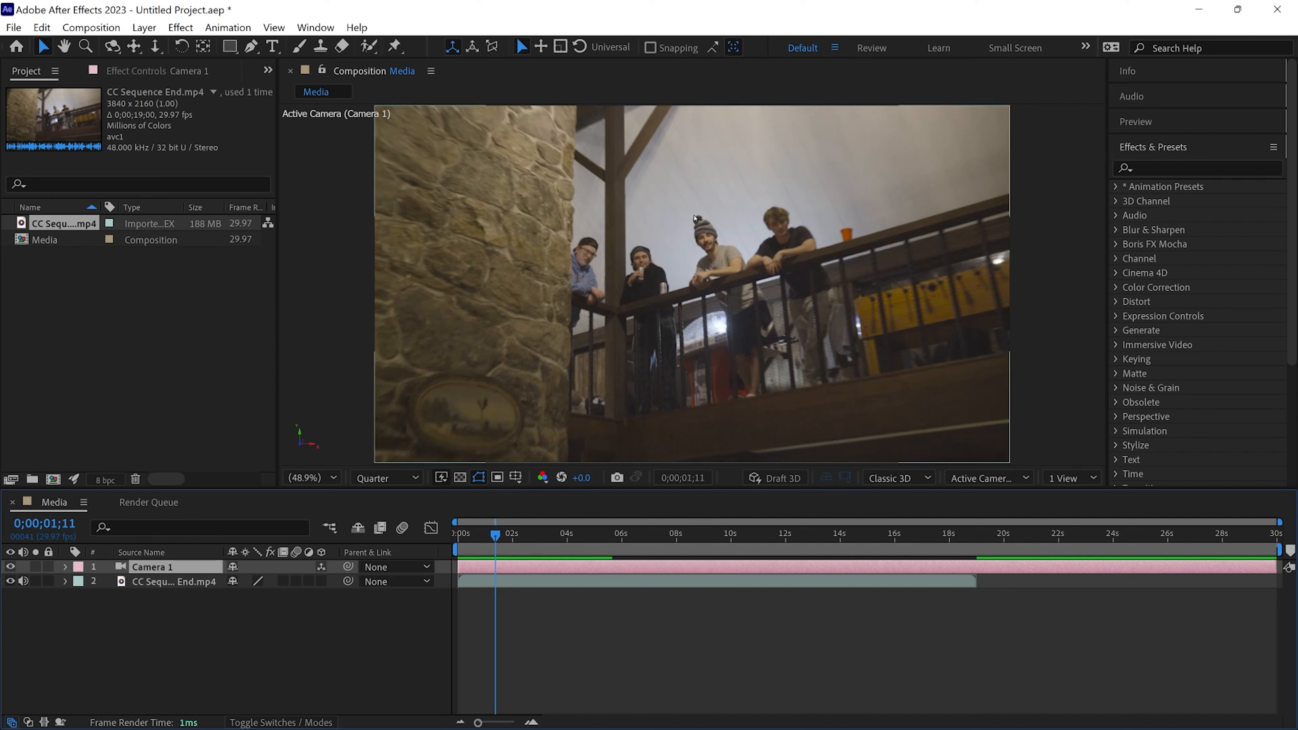
Step: Make the CC Sequence End.mp4 layer 3D and expand Camera 1's transform properties at 0;00;00;14
{"action": "left_click", "coordinate": [165, 583]}
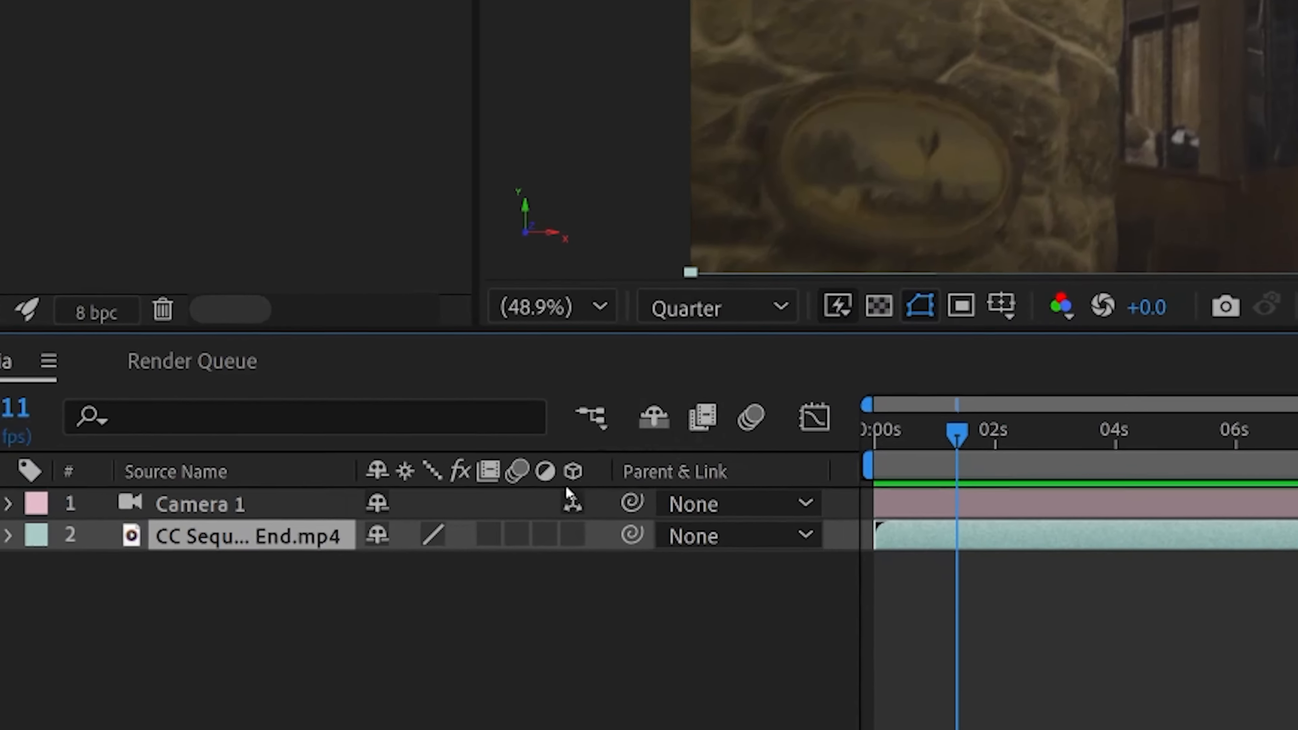
{"action": "left_click", "coordinate": [567, 536]}
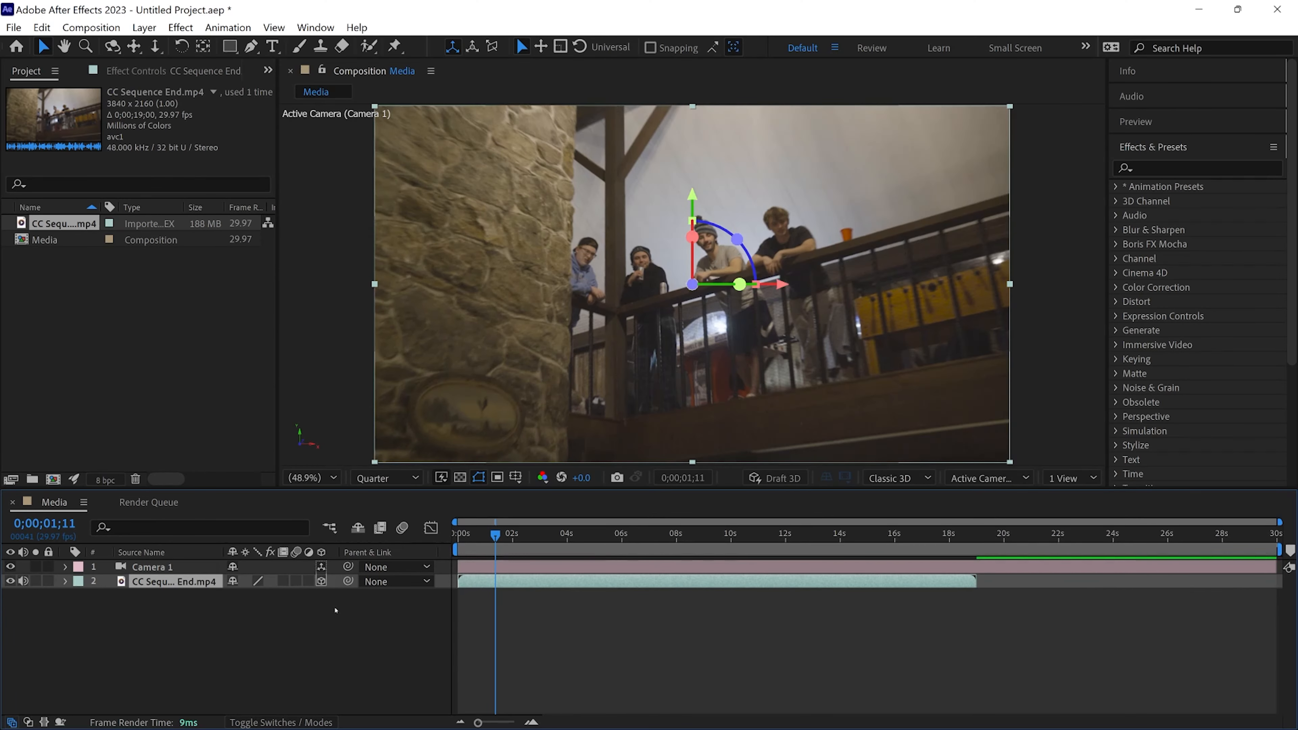
{"action": "left_click", "coordinate": [471, 533]}
{"action": "left_click", "coordinate": [66, 567]}
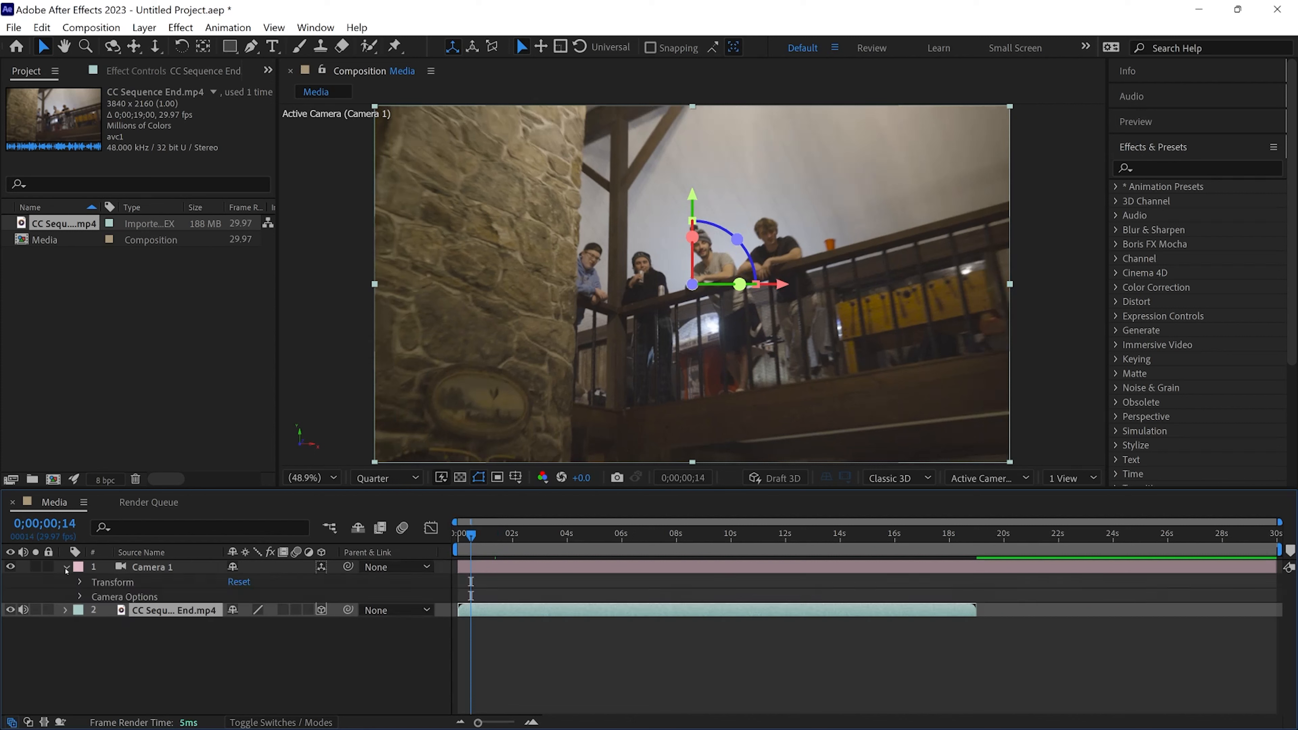
{"action": "left_click", "coordinate": [80, 582]}
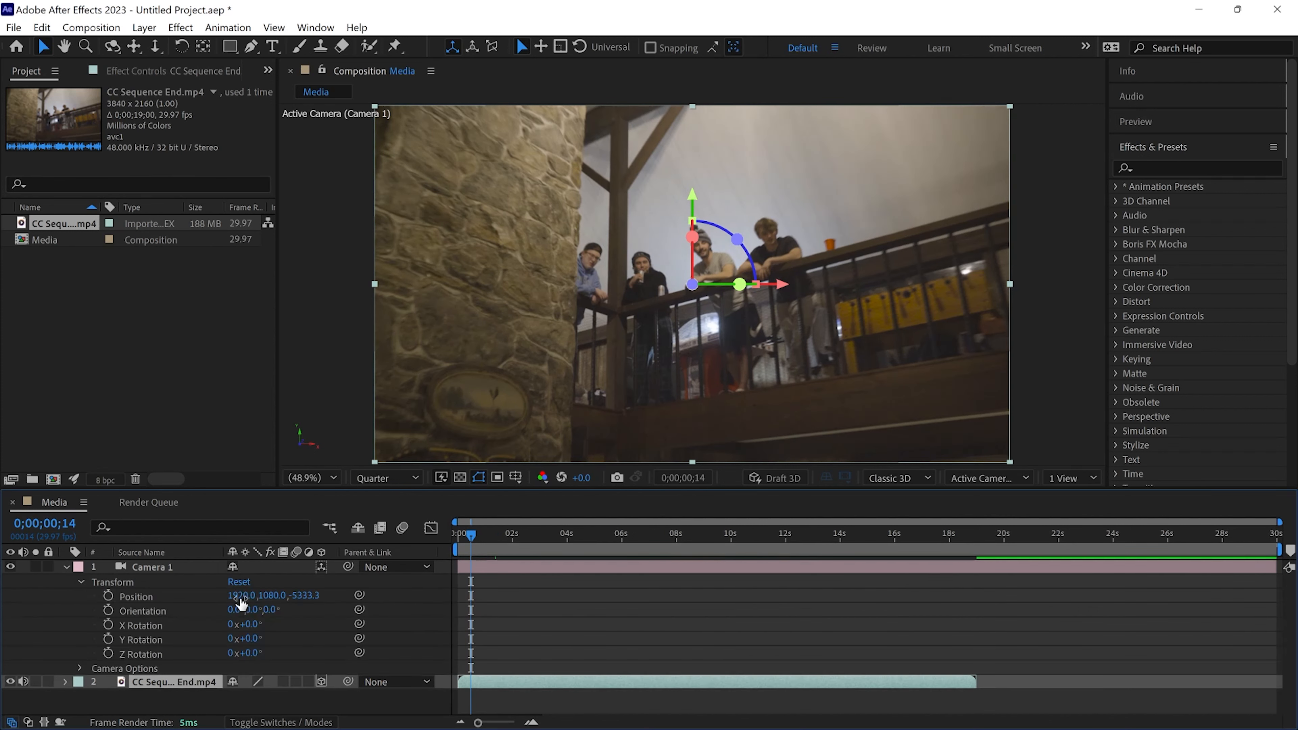
Step: Try a Z position of -10000 for Camera 1
{"action": "left_click", "coordinate": [309, 595]}
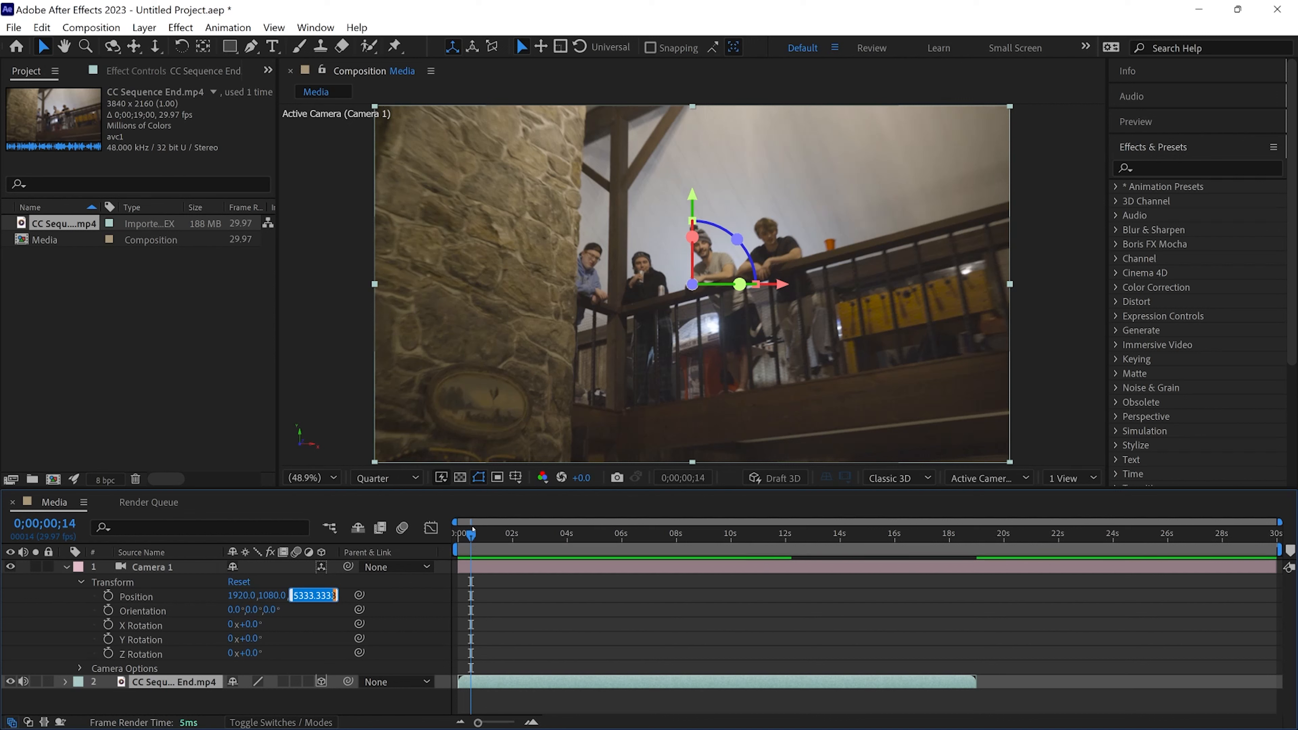
{"action": "type", "text": "-10,000"}
{"action": "key", "text": "Return"}
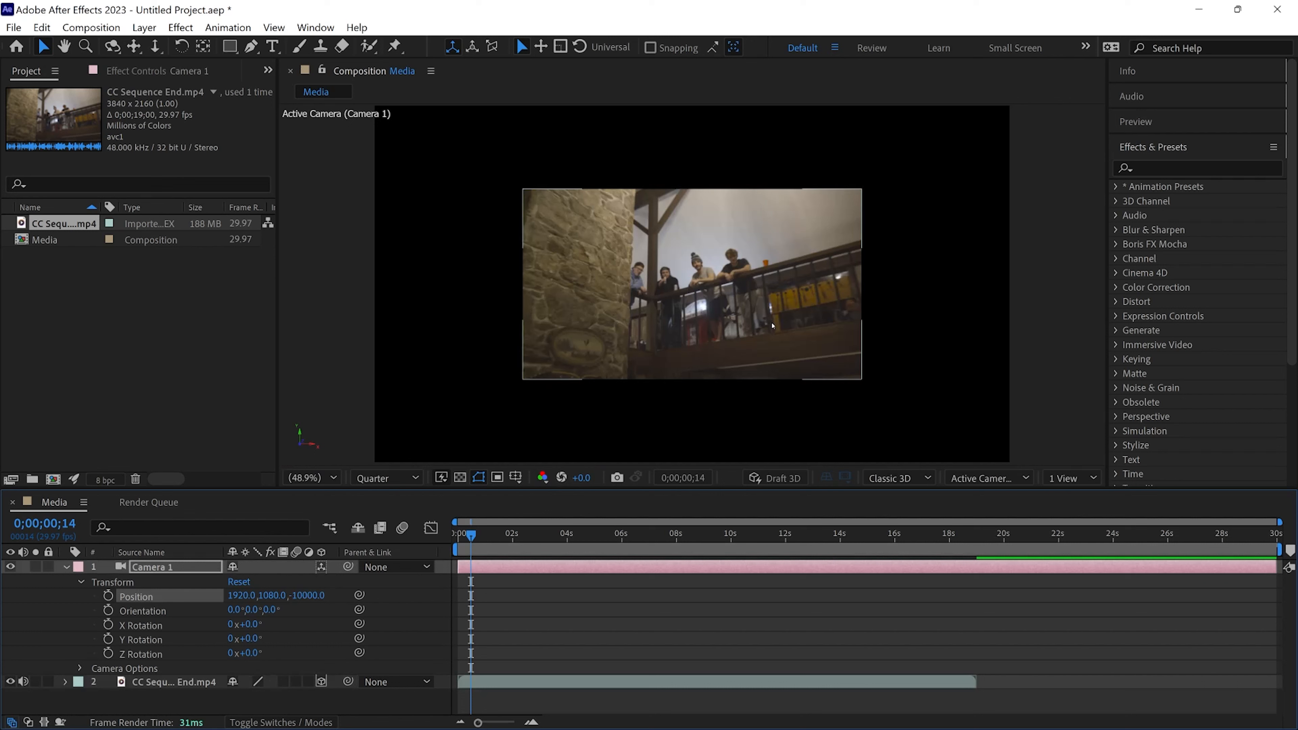
Step: Set Camera 1's Z position to -5332 near the beginning of the composition
{"action": "mouse_move", "coordinate": [471, 536]}
{"action": "left_mouse_down"}
{"action": "mouse_move", "coordinate": [460, 536]}
{"action": "mouse_move", "coordinate": [487, 539]}
{"action": "mouse_move", "coordinate": [460, 545]}
{"action": "left_mouse_up"}
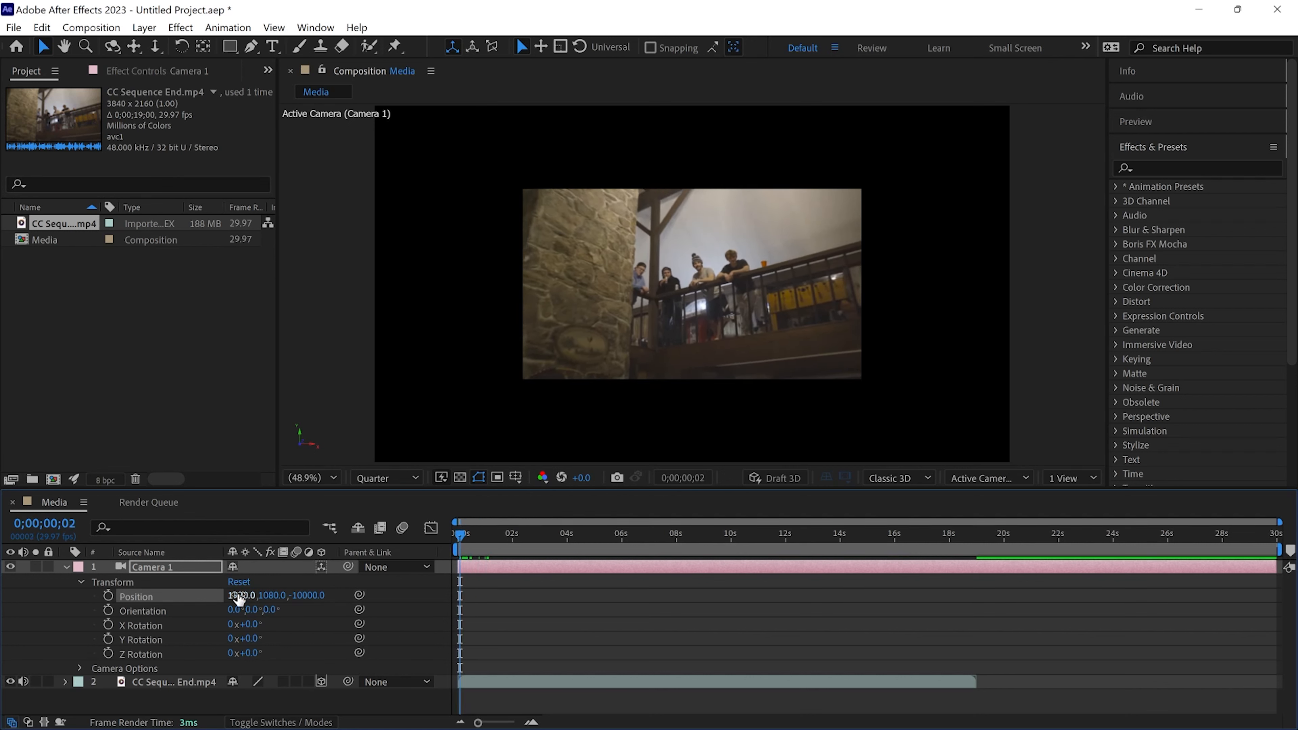
{"action": "left_click", "coordinate": [310, 596]}
{"action": "type", "text": "-5332"}
{"action": "key", "text": "Return"}
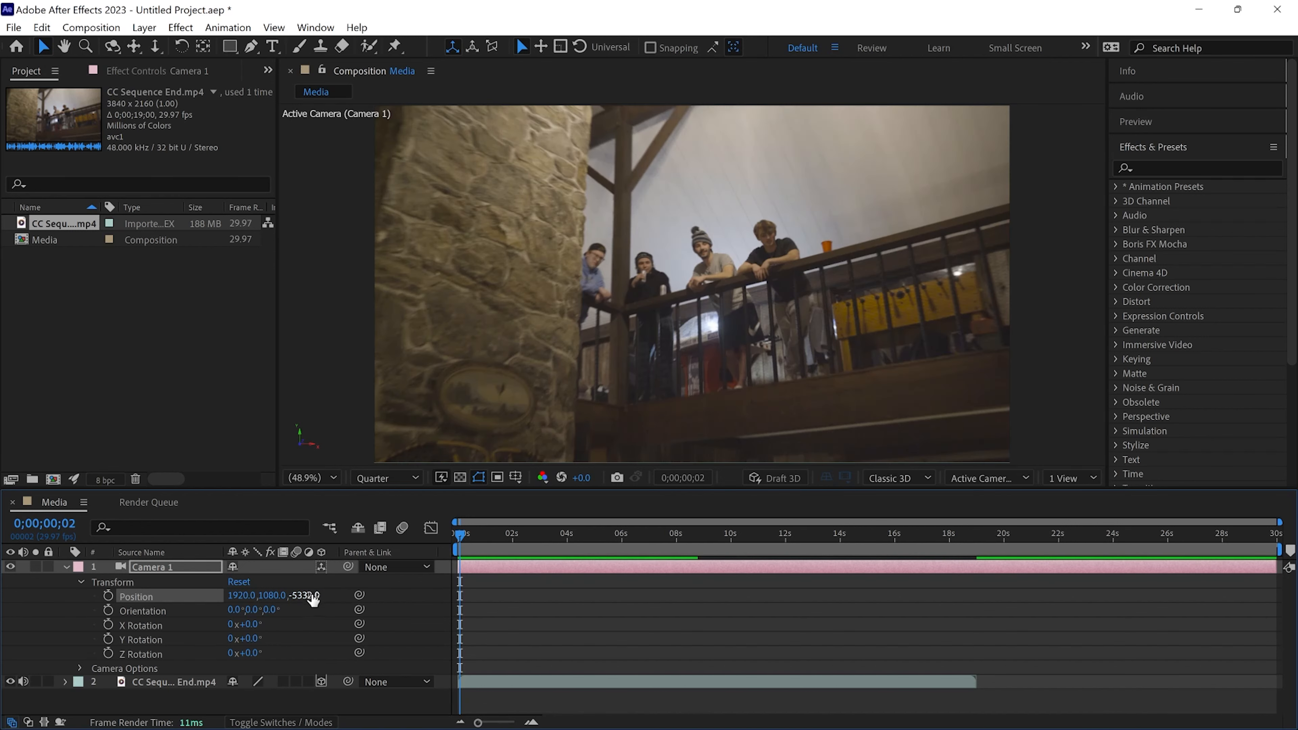
Step: Enable keyframing for Camera 1's Position and shift the first keyframe to the very start of the timeline
{"action": "left_click", "coordinate": [161, 685]}
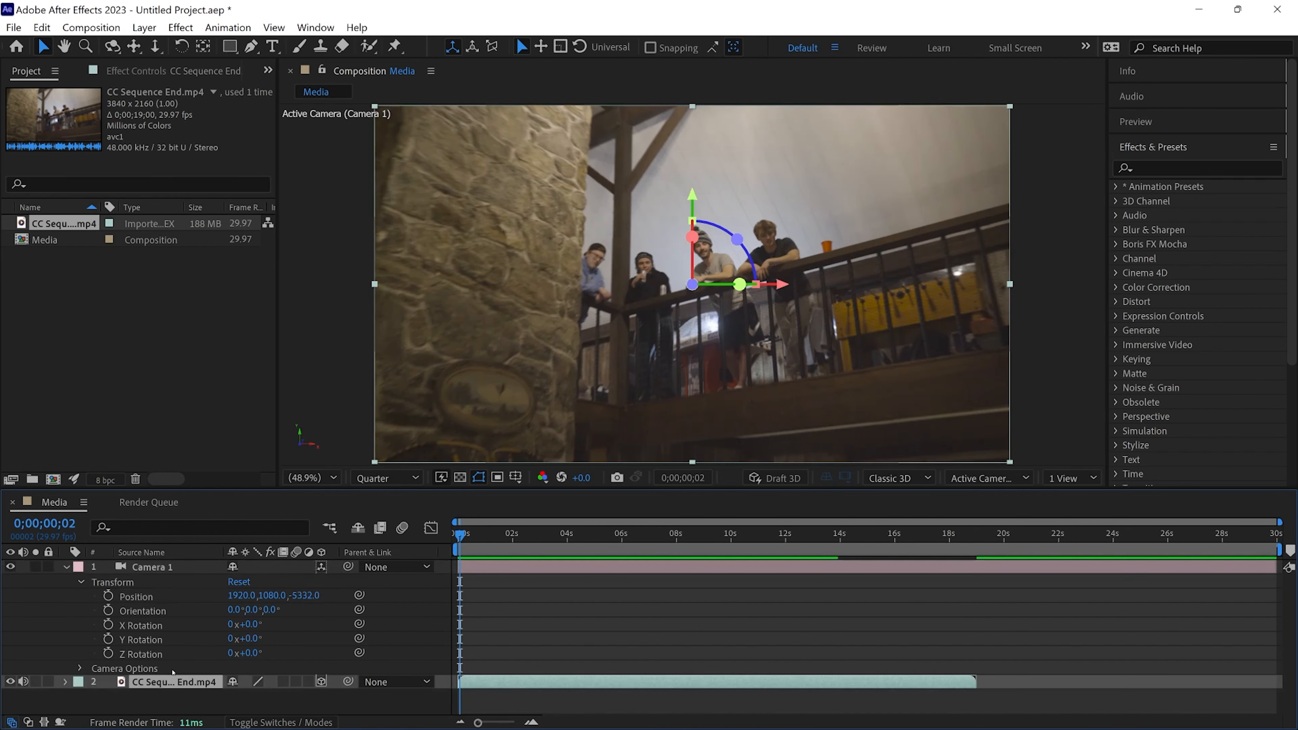
{"action": "left_click", "coordinate": [164, 600]}
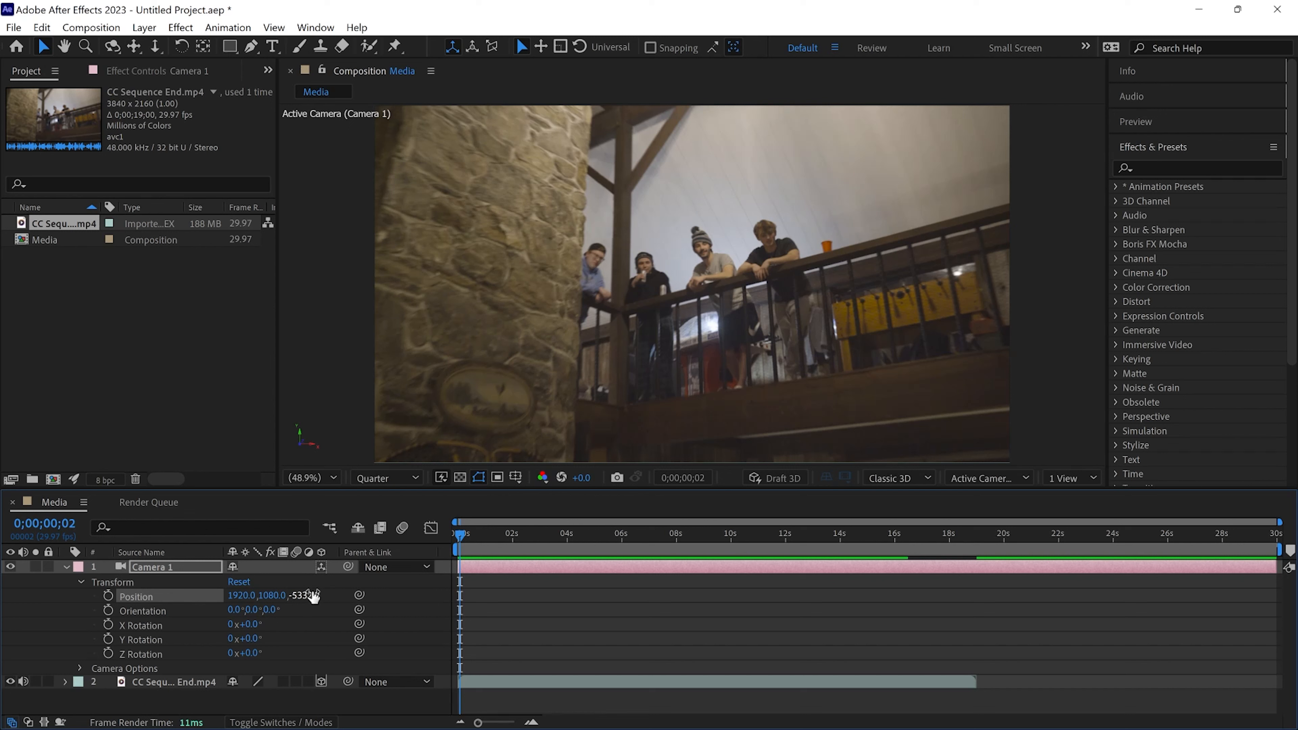
{"action": "left_click", "coordinate": [109, 596]}
{"action": "left_click_drag", "start_coordinate": [460, 596], "coordinate": [453, 598]}
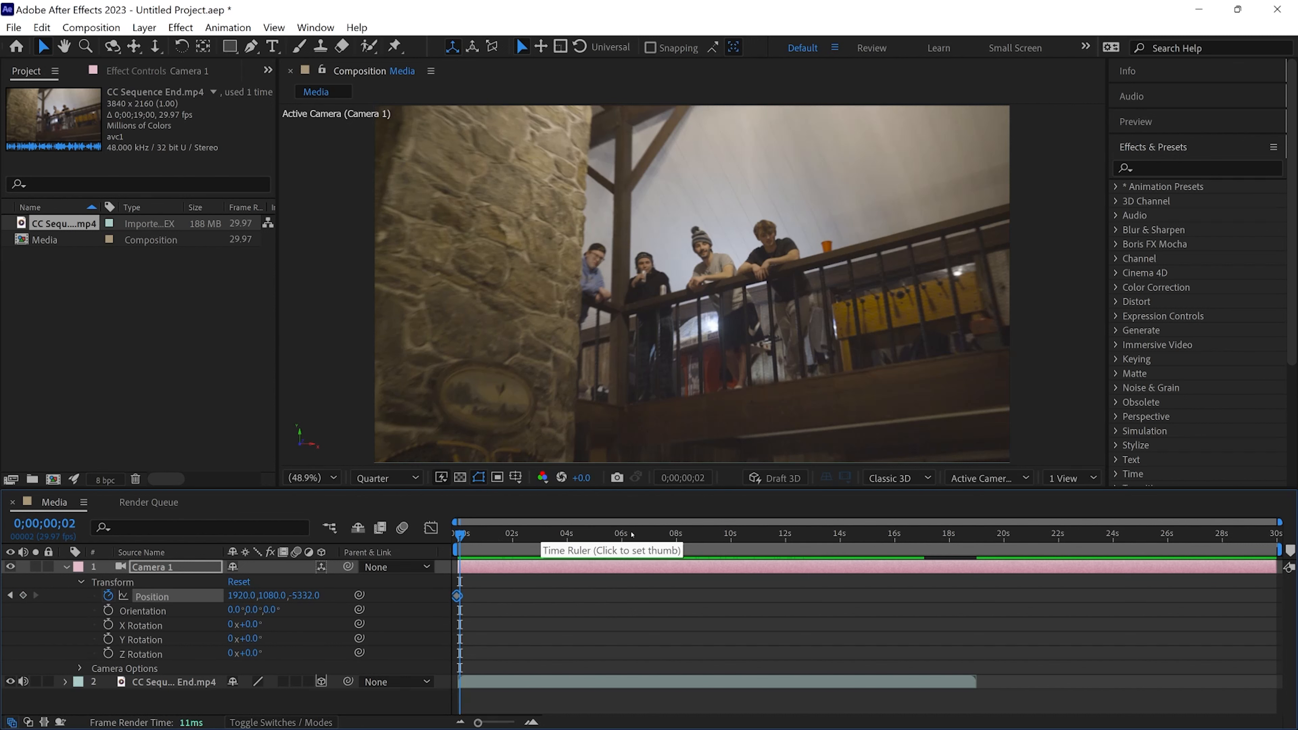
Step: Add a Position keyframe for Camera 1 at 0;00;17;05 with a Z value of -15000
{"action": "left_click", "coordinate": [944, 536]}
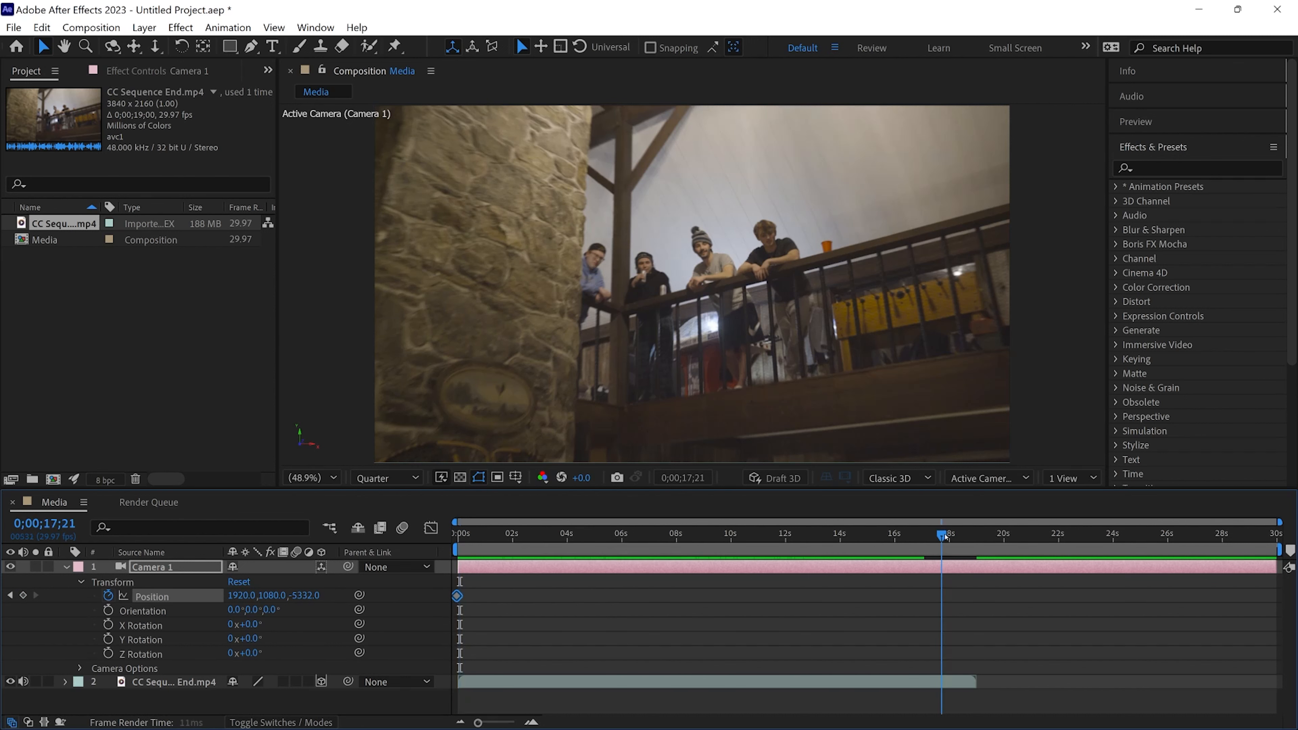
{"action": "left_click_drag", "start_coordinate": [947, 536], "coordinate": [926, 536]}
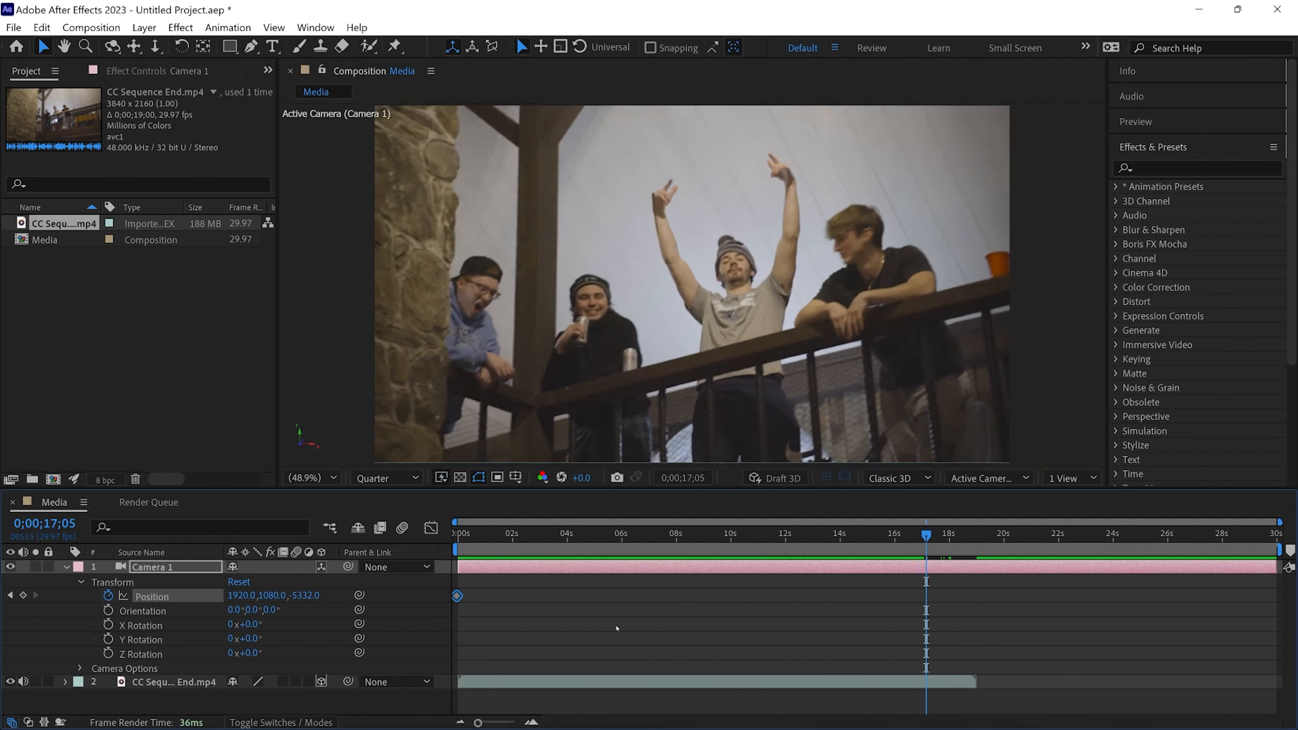
{"action": "left_click", "coordinate": [309, 595]}
{"action": "type", "text": "-"}
{"action": "type", "text": "15,"}
{"action": "type", "text": "000"}
{"action": "key", "text": "Return"}
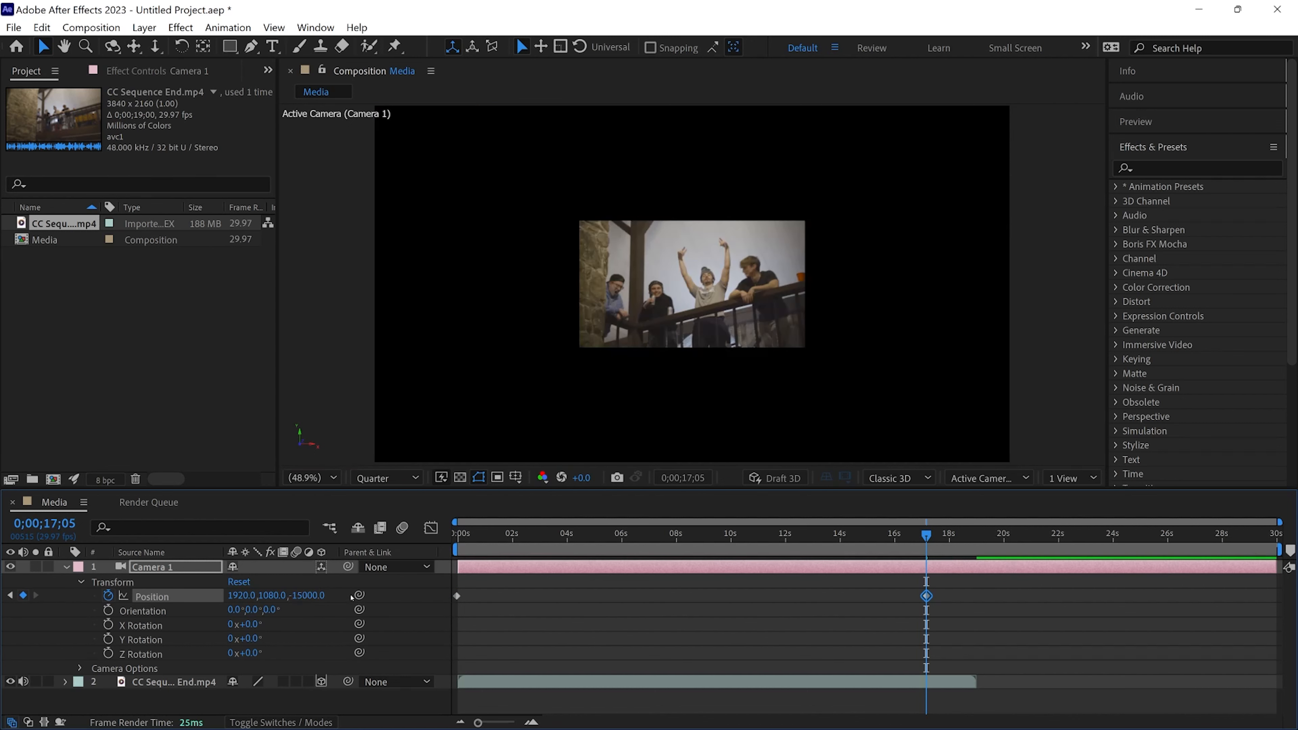
Step: Pull the camera farther back by setting Z to -17500 on the keyframe at 0;00;17;05
{"action": "left_click", "coordinate": [313, 595]}
{"action": "type", "text": "-17"}
{"action": "key", "text": "Return"}
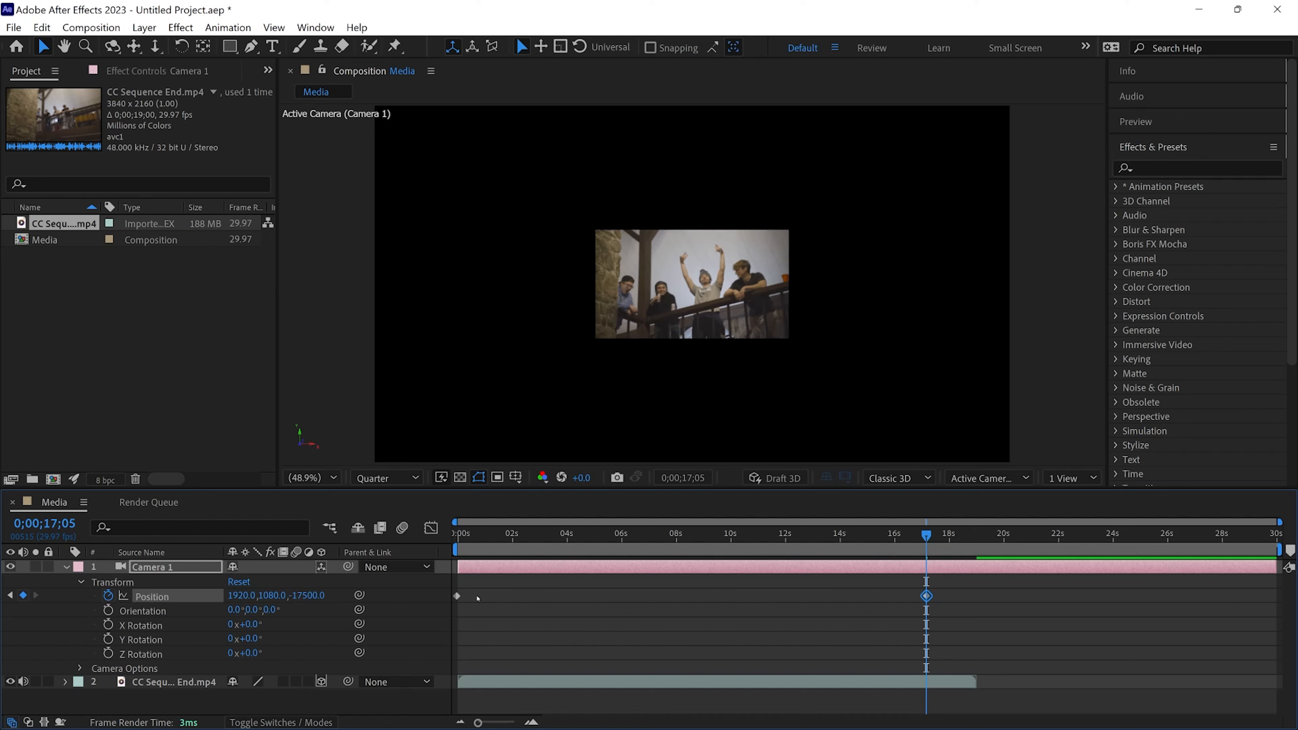
Step: Check the camera pull-back at an earlier time, then collapse and lock the Camera 1 layer
{"action": "left_click_drag", "start_coordinate": [926, 535], "coordinate": [803, 573]}
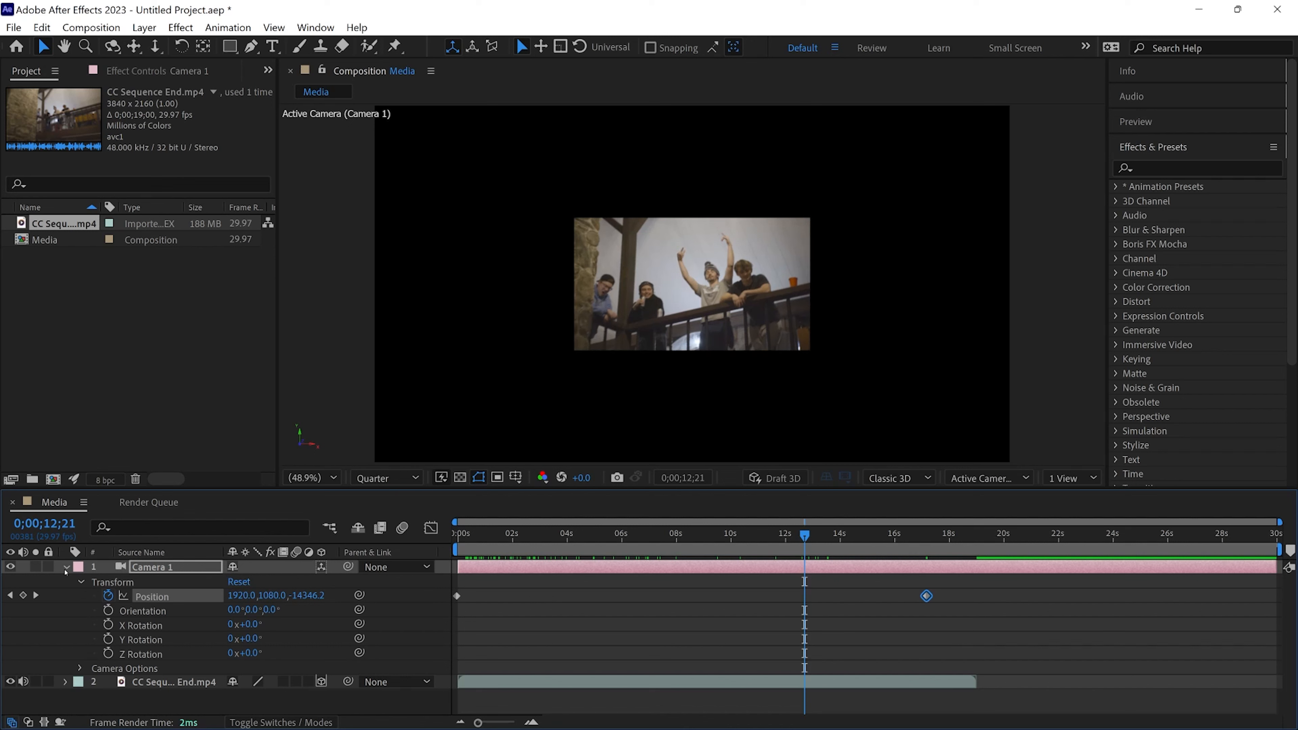
{"action": "left_click", "coordinate": [65, 568]}
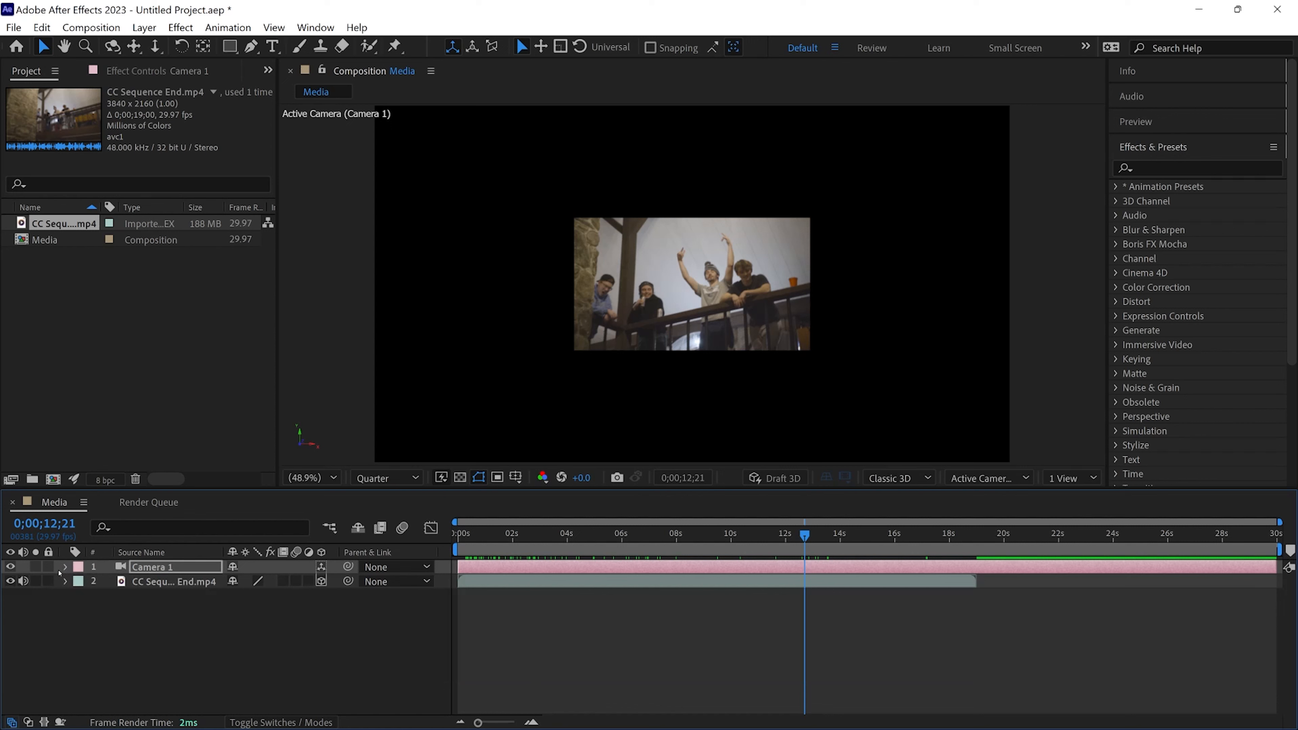
{"action": "left_click", "coordinate": [49, 567]}
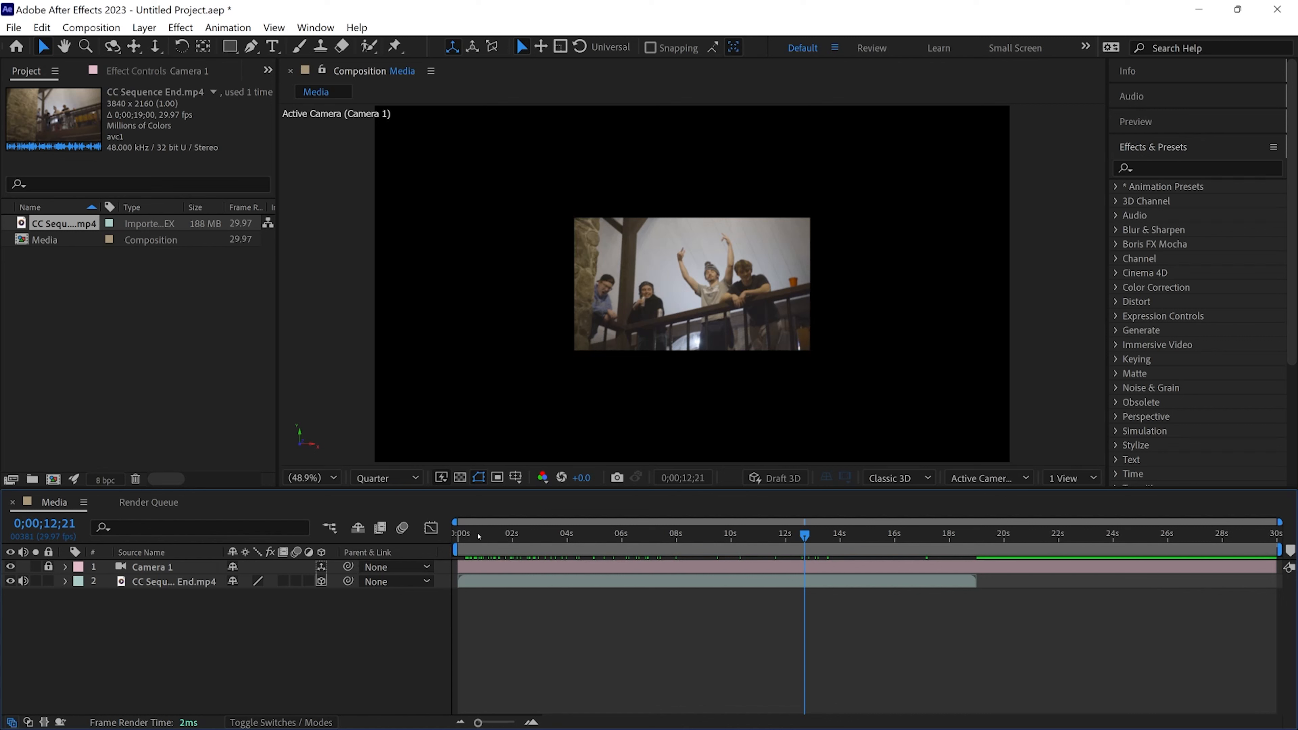
Step: Switch to File Explorer and add A7R09841.jpg from the 3d Media reveal folder to the Media composition as a layer
{"action": "left_click_drag", "start_coordinate": [479, 536], "coordinate": [513, 535]}
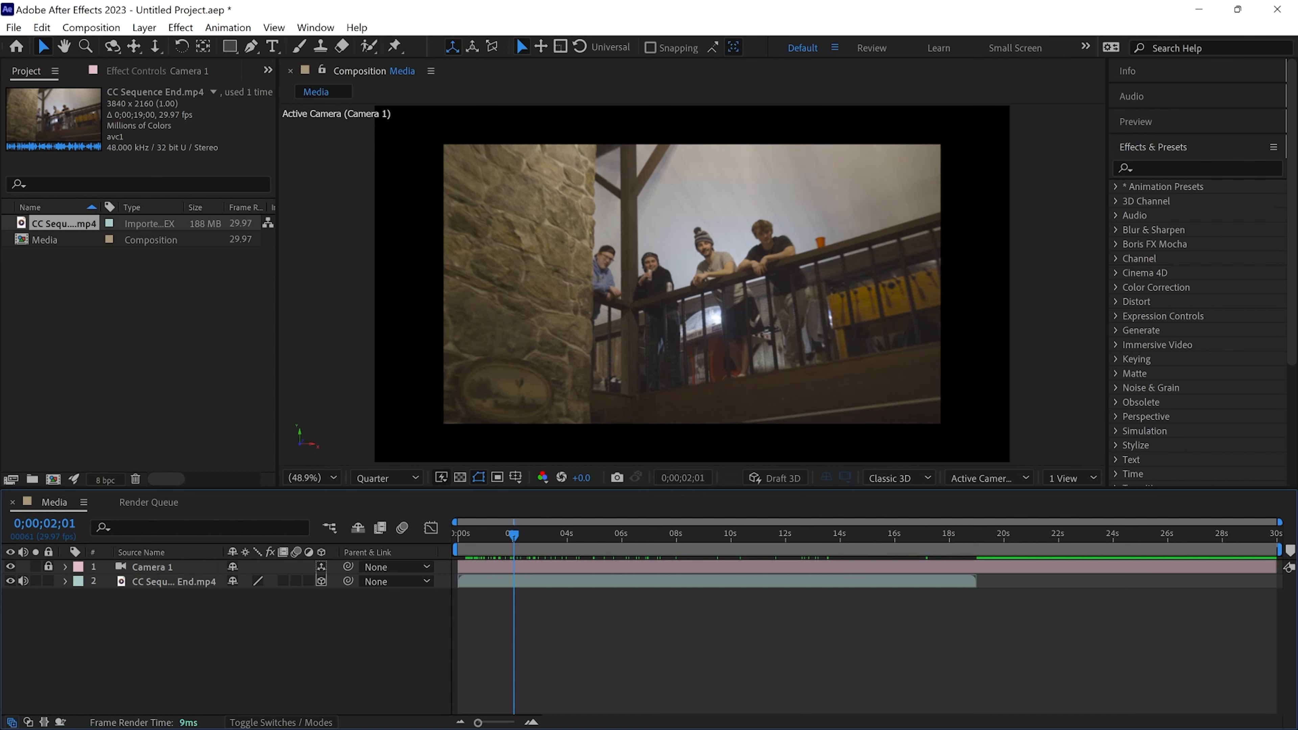
{"action": "key", "text": "alt+Tab"}
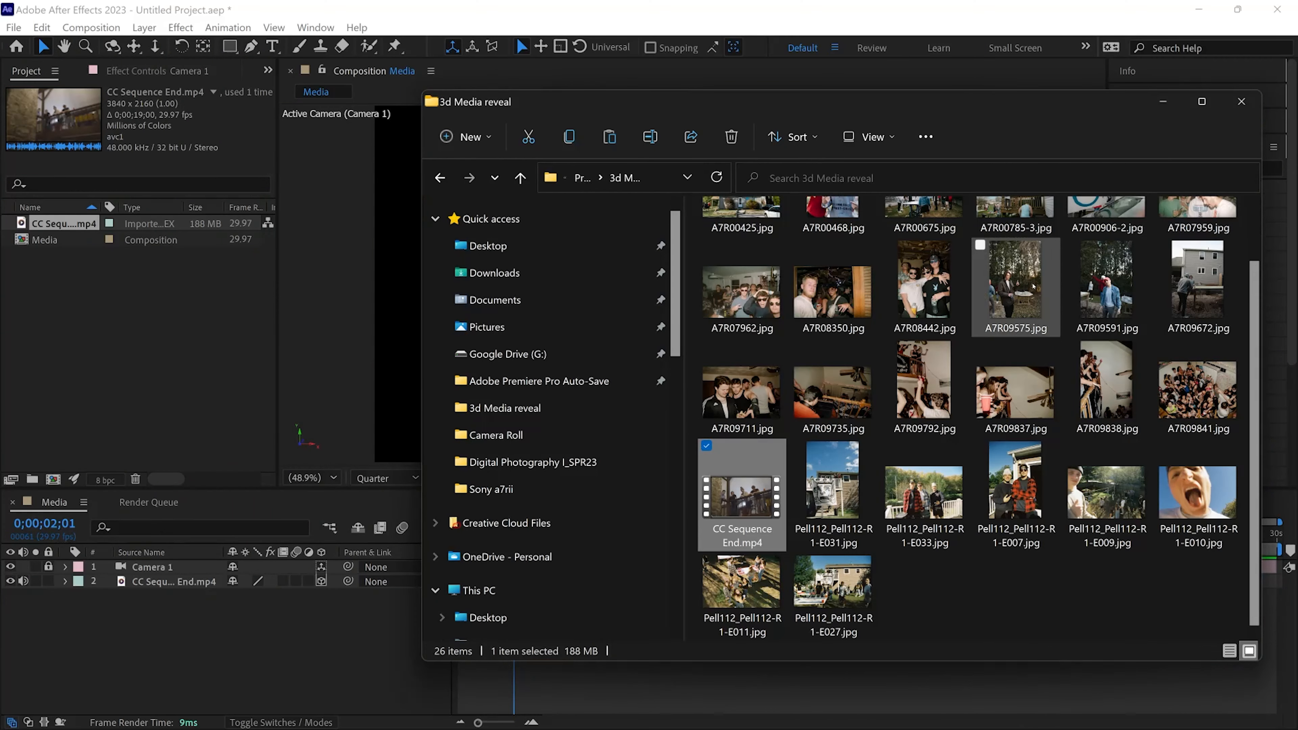
{"action": "left_click_drag", "start_coordinate": [849, 102], "coordinate": [653, 110]}
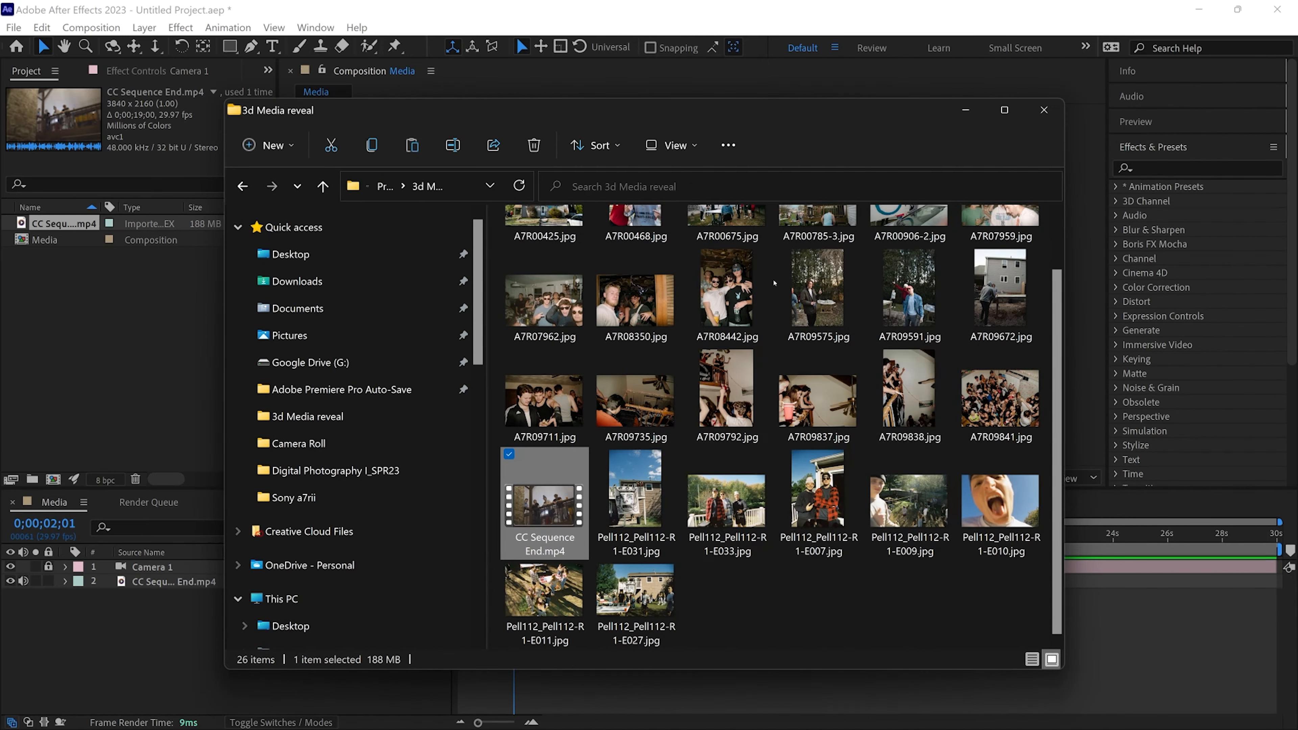
{"action": "scroll", "coordinate": [792, 434], "scroll_direction": "up", "scroll_amount": 1}
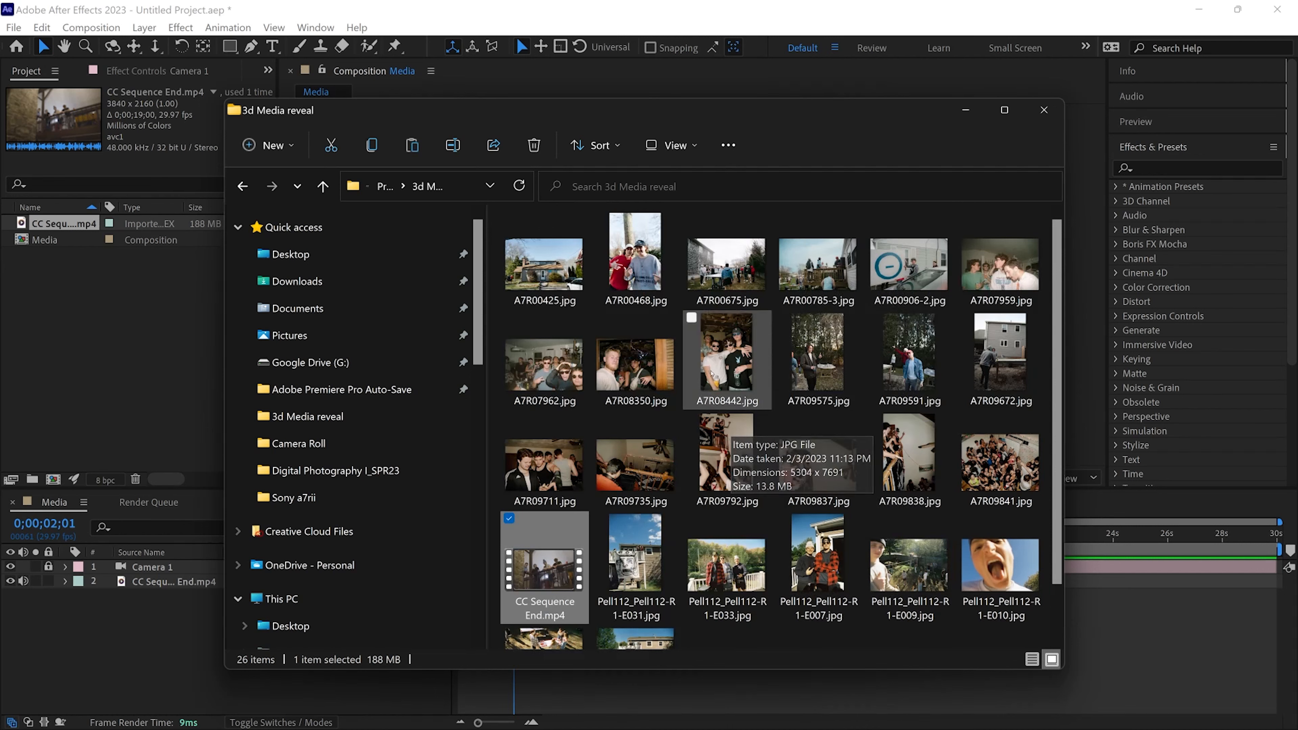
{"action": "left_click", "coordinate": [992, 485]}
{"action": "left_click_drag", "start_coordinate": [718, 114], "coordinate": [876, 121]}
{"action": "left_click_drag", "start_coordinate": [1153, 476], "coordinate": [339, 653]}
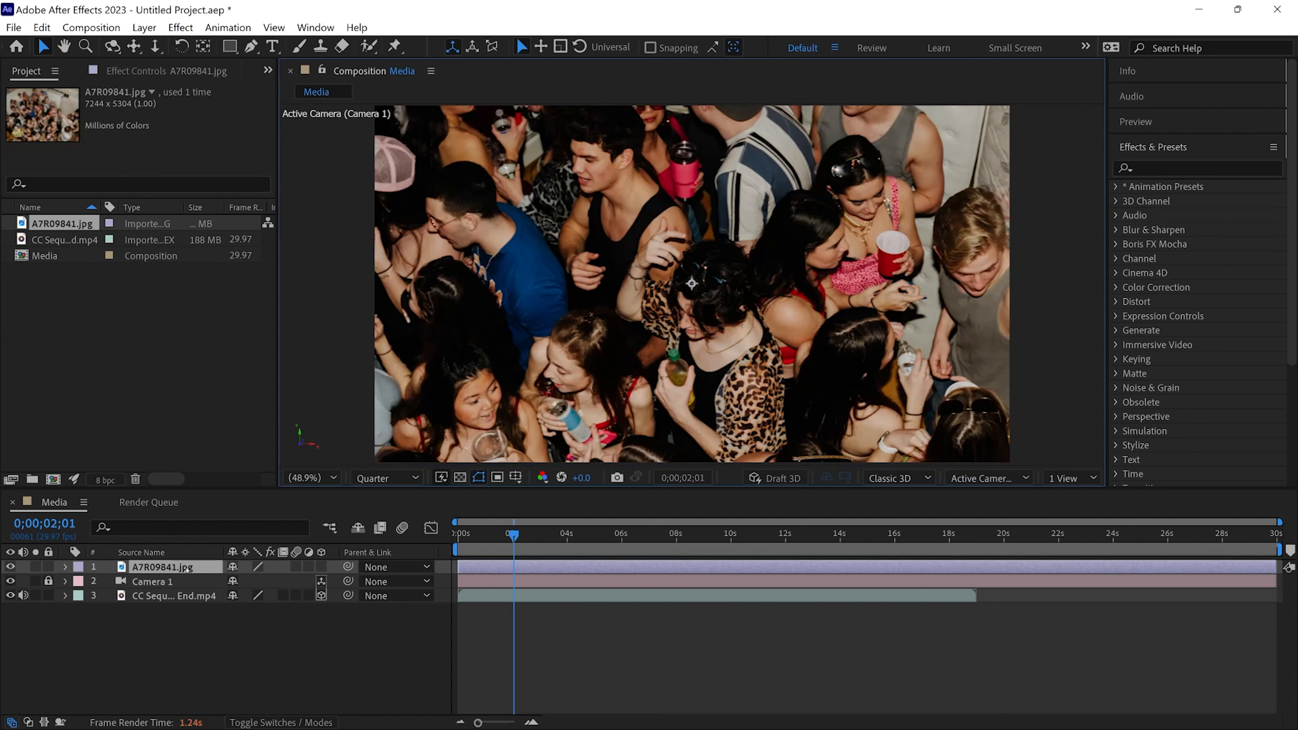
Step: Move the A7R09841.jpg layer beneath CC Sequence End.mp4 in the layer stack
{"action": "left_click", "coordinate": [169, 596]}
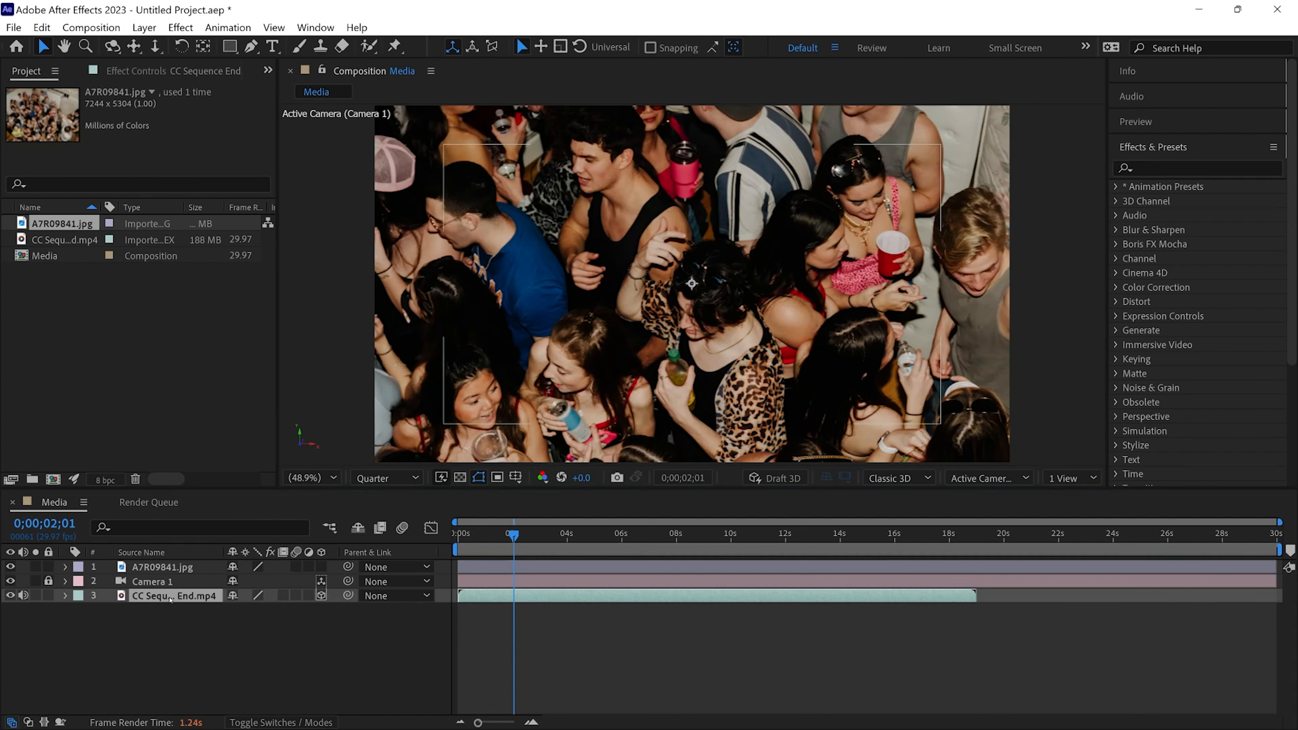
{"action": "left_click", "coordinate": [163, 569]}
{"action": "left_click_drag", "start_coordinate": [163, 569], "coordinate": [178, 607]}
{"action": "left_click_drag", "start_coordinate": [166, 566], "coordinate": [170, 609]}
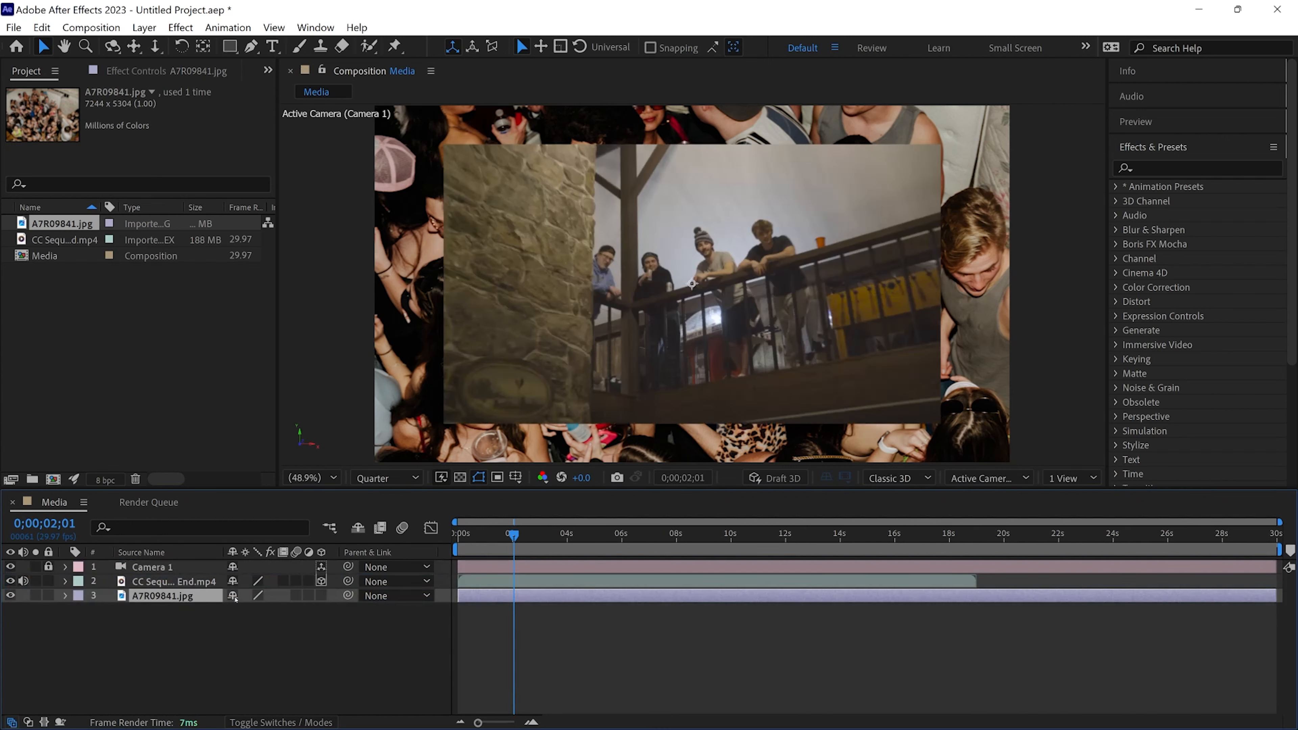
Step: Make the A7R09841.jpg layer 3D and check how it follows the camera move over time
{"action": "left_click_drag", "start_coordinate": [517, 536], "coordinate": [851, 547]}
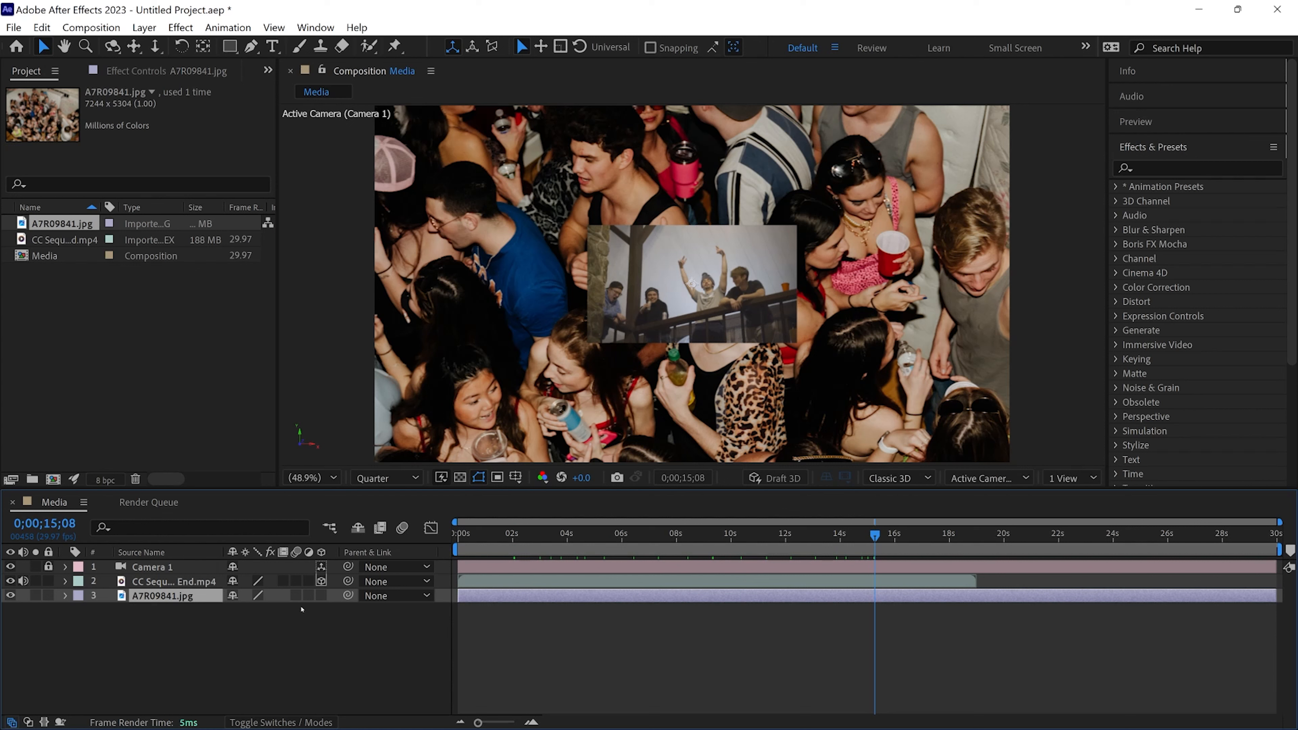
{"action": "left_click", "coordinate": [321, 595]}
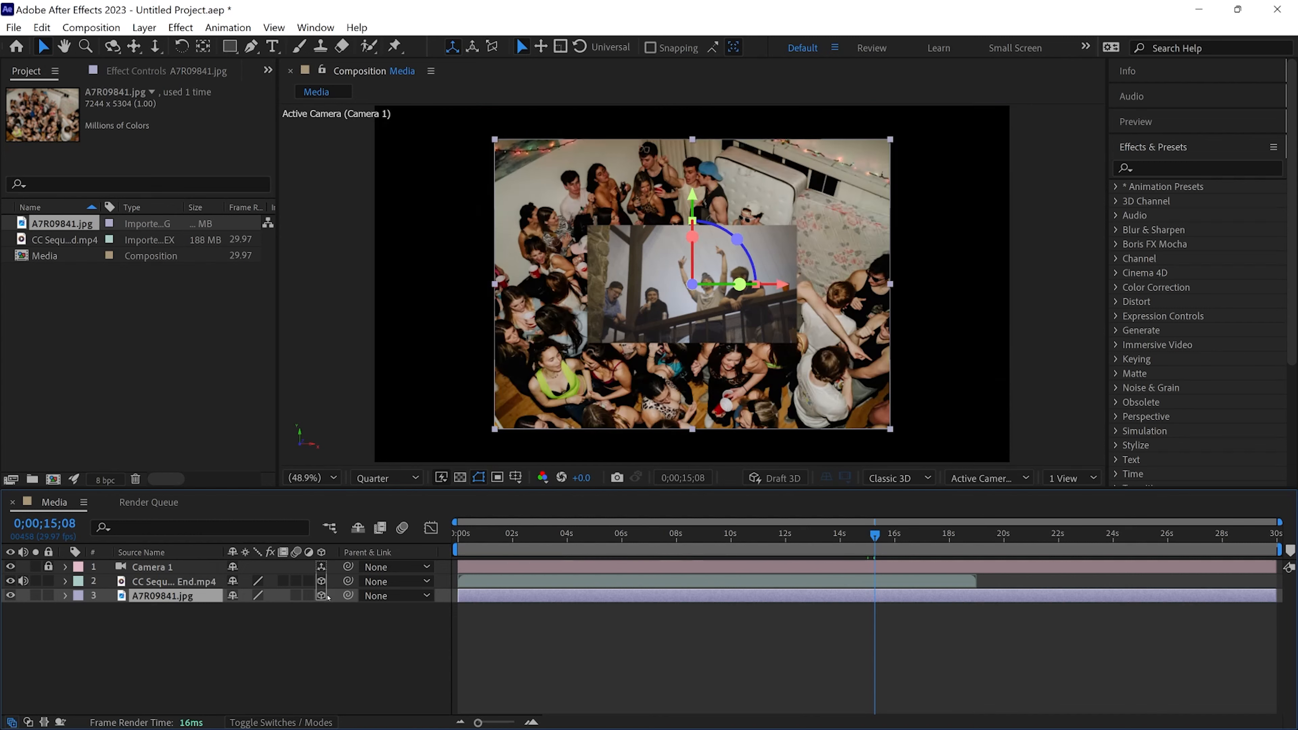
{"action": "left_click_drag", "start_coordinate": [597, 530], "coordinate": [939, 544]}
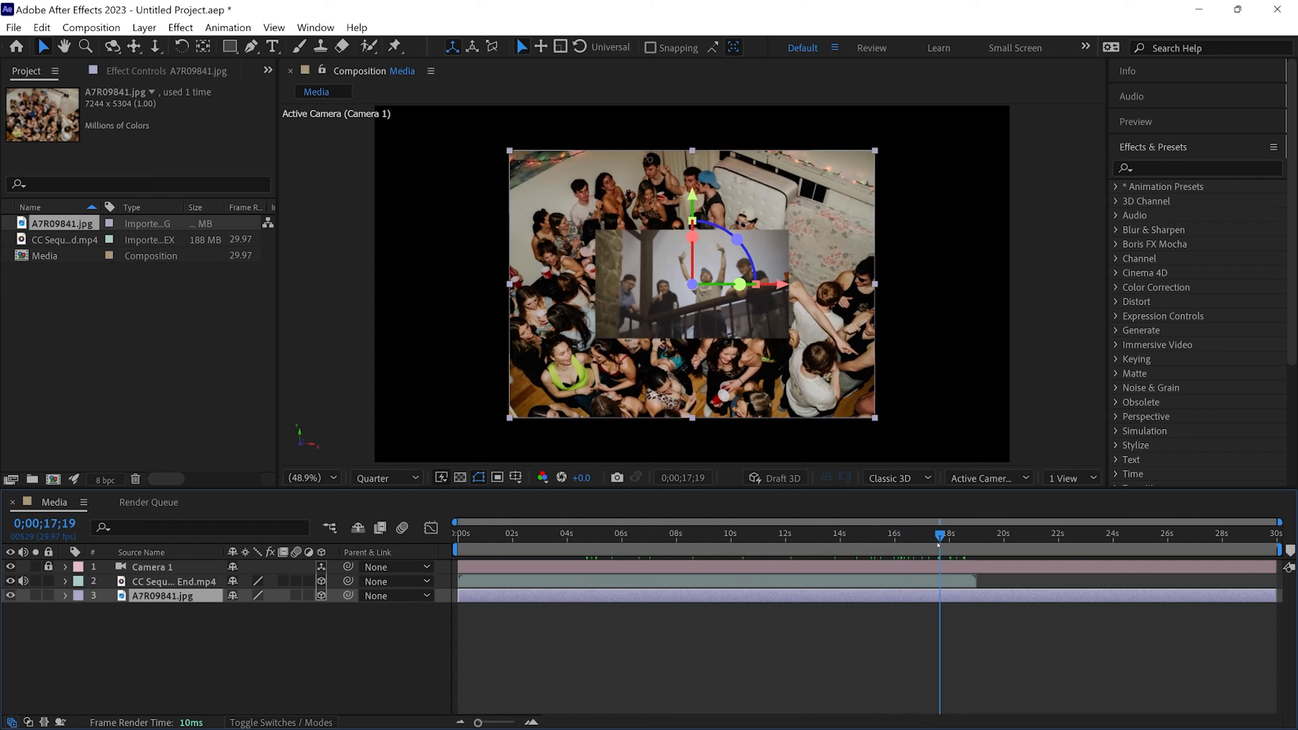
Step: Scale the A7R09841.jpg layer to 176% and review the camera pull-back along the timeline
{"action": "left_click", "coordinate": [65, 595]}
{"action": "left_click", "coordinate": [80, 611]}
{"action": "scroll", "coordinate": [136, 634], "scroll_direction": "down", "scroll_amount": 1}
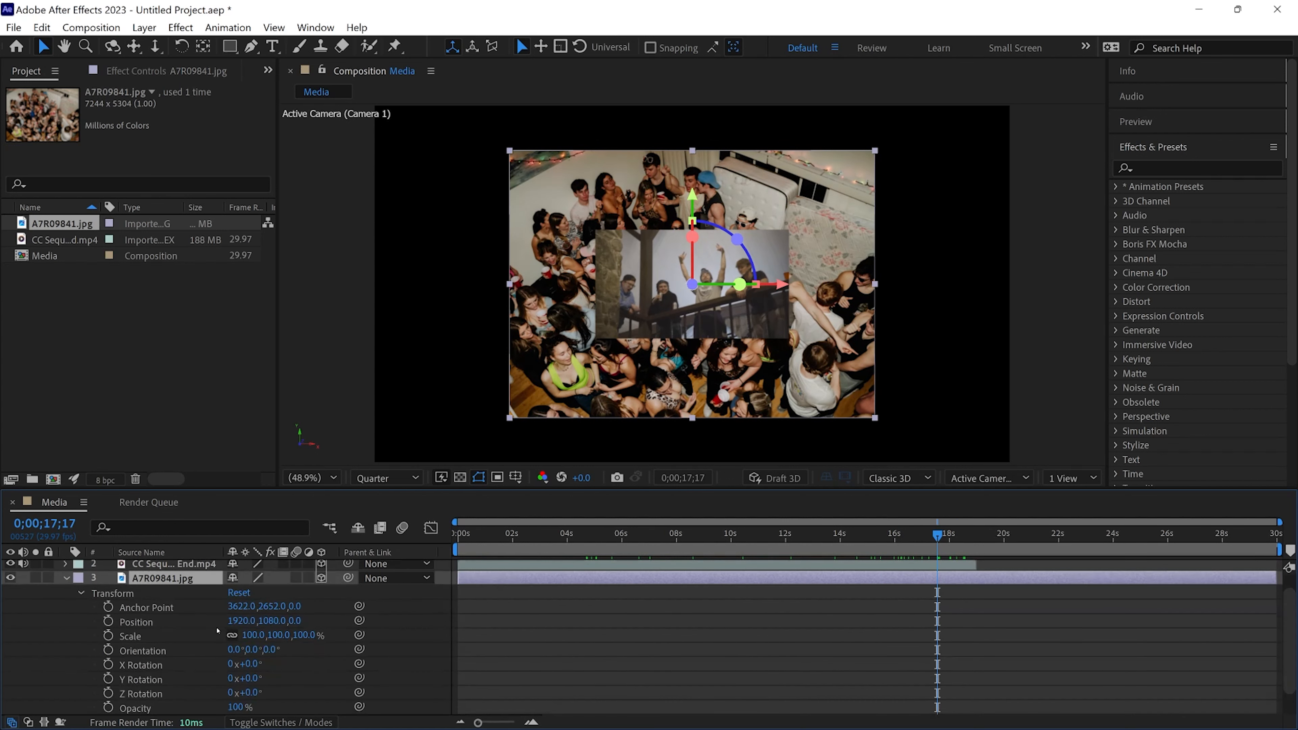
{"action": "left_click_drag", "start_coordinate": [247, 634], "coordinate": [301, 625]}
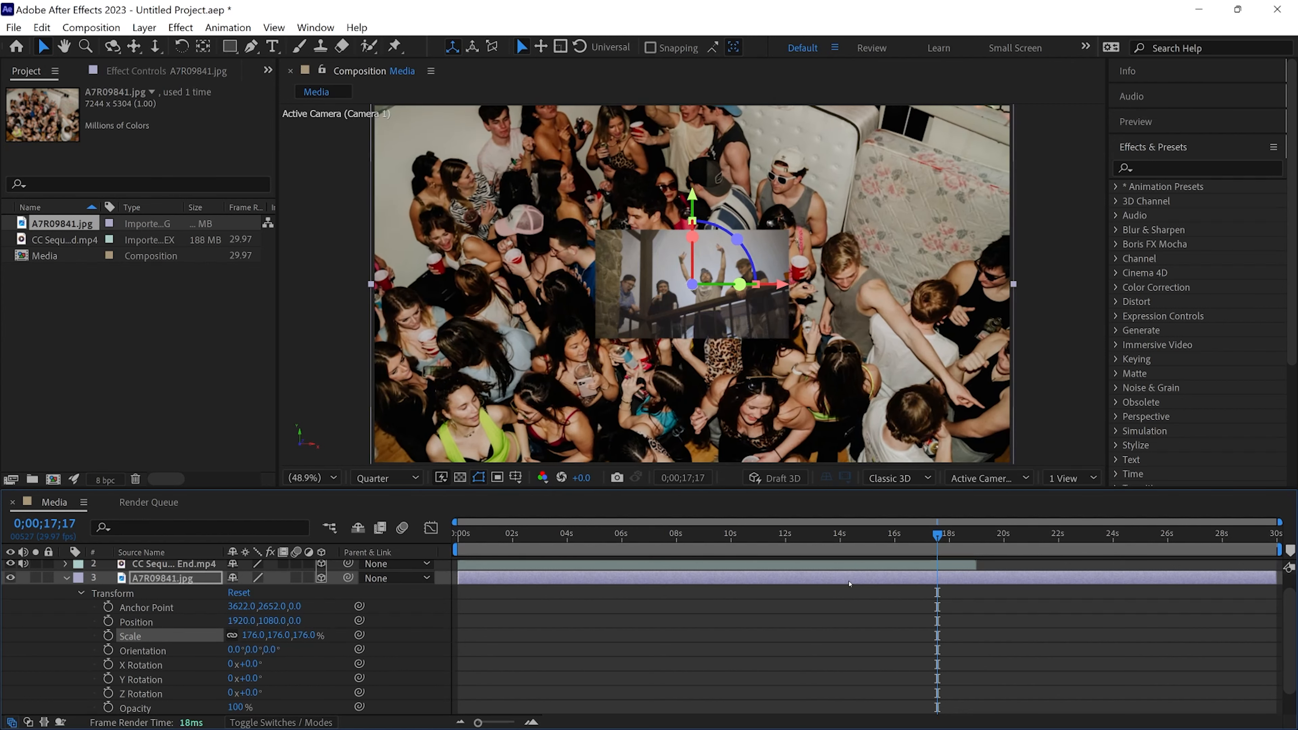
{"action": "left_click_drag", "start_coordinate": [917, 535], "coordinate": [653, 535]}
{"action": "left_click_drag", "start_coordinate": [580, 558], "coordinate": [813, 576]}
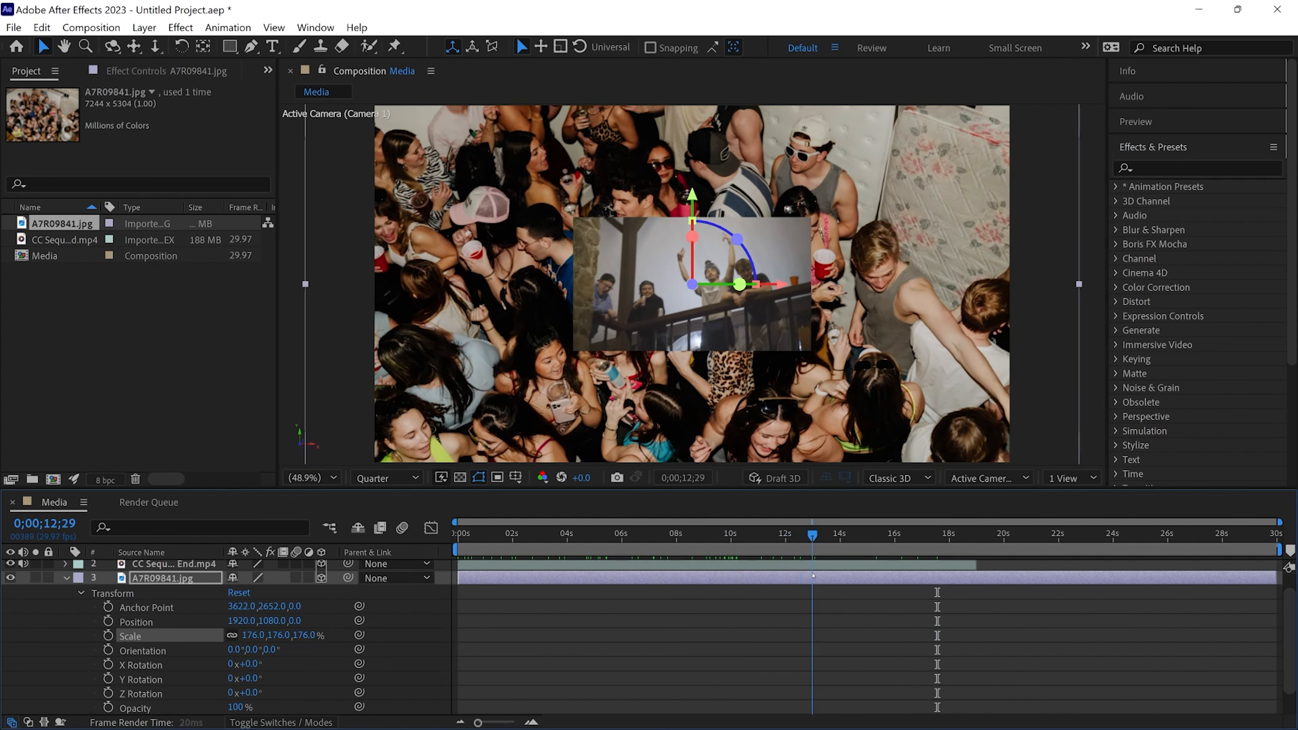
Step: Switch to File Explorer and add A7R07959.jpg from the 3d Media reveal folder to the Media composition as a layer
{"action": "left_click", "coordinate": [66, 577]}
{"action": "left_click", "coordinate": [121, 624]}
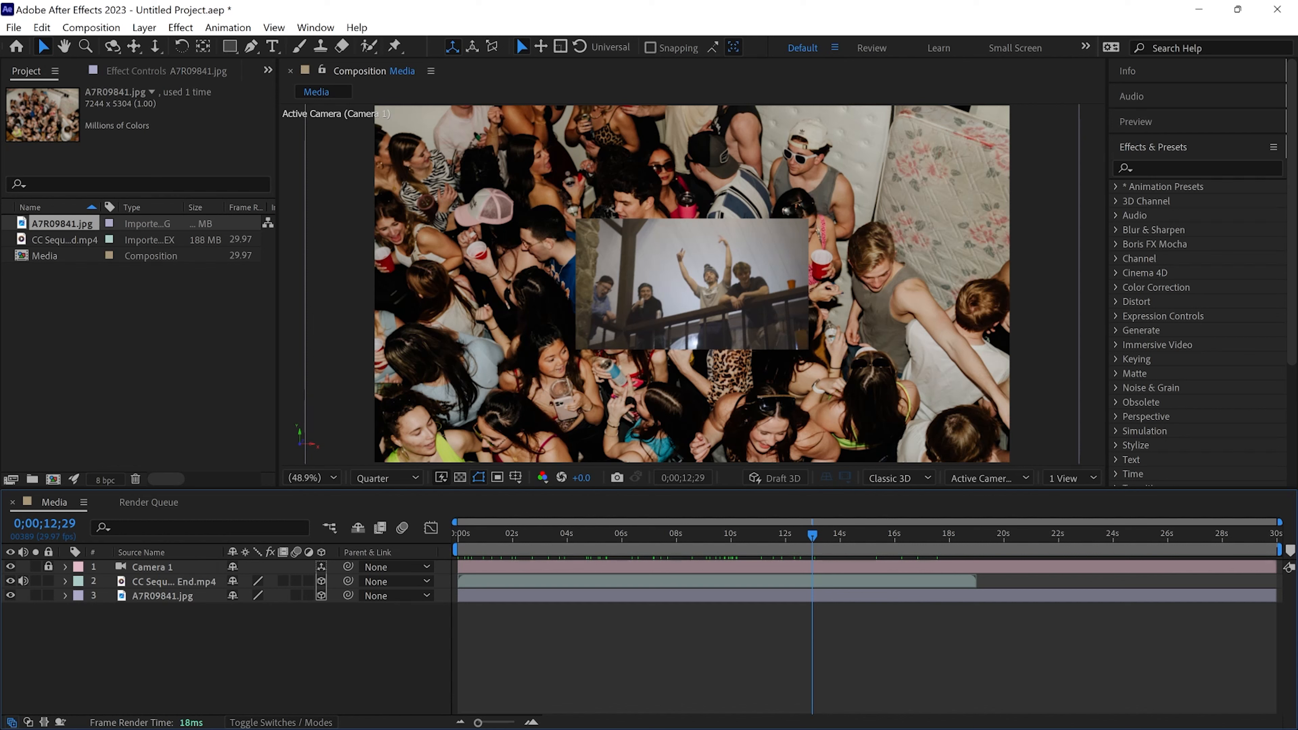
{"action": "key", "text": "alt+Tab"}
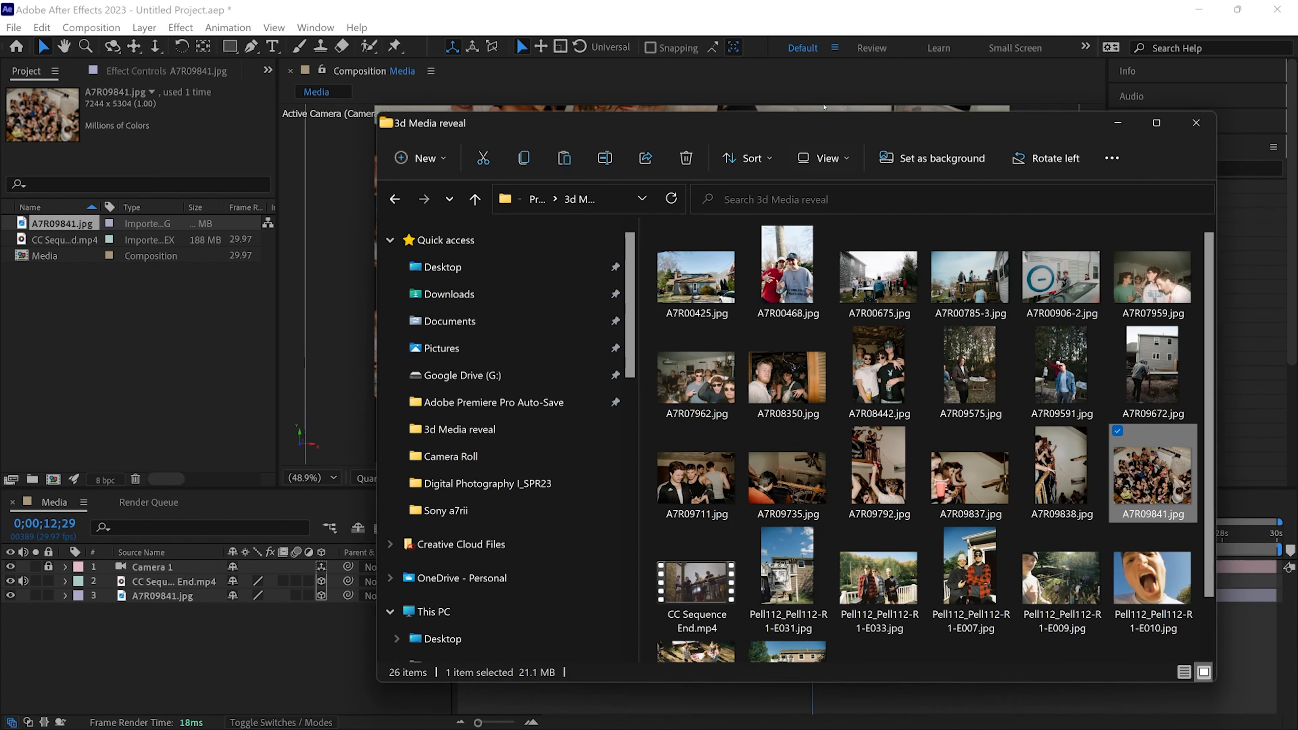
{"action": "left_click_drag", "start_coordinate": [818, 128], "coordinate": [882, 72]}
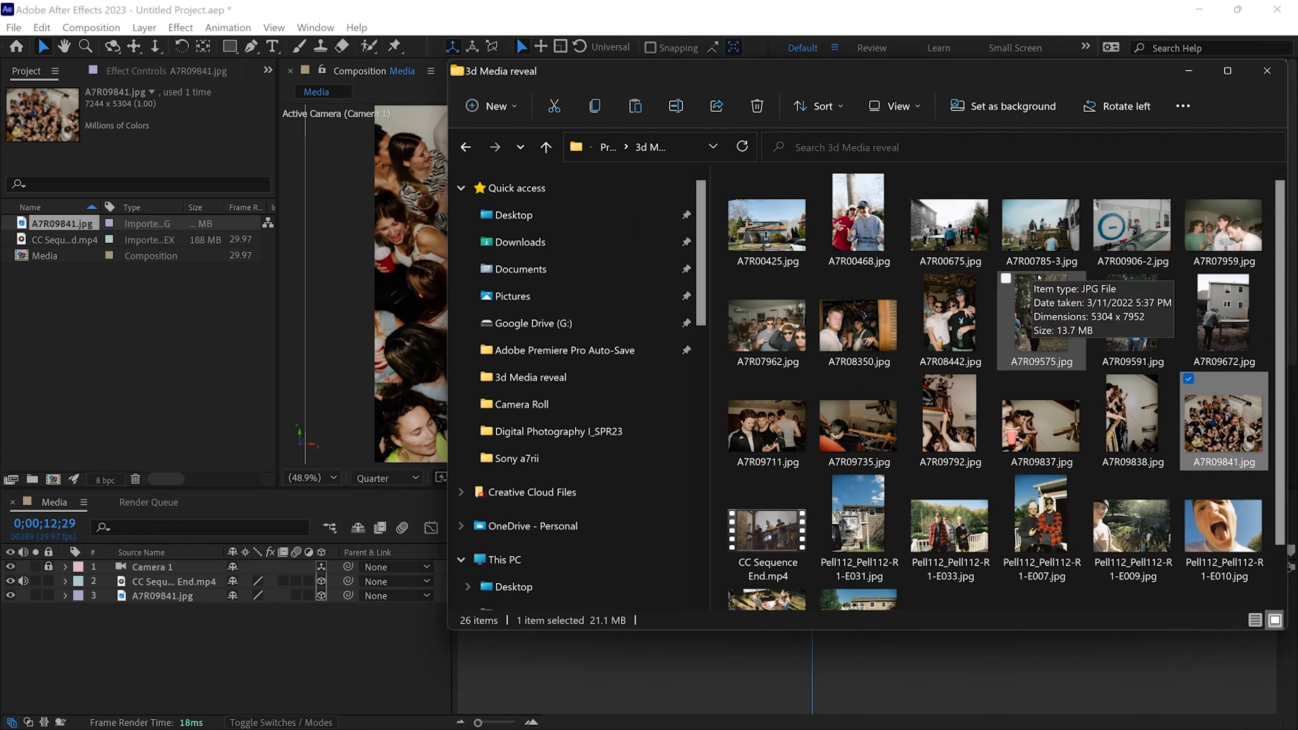
{"action": "left_click", "coordinate": [1224, 225]}
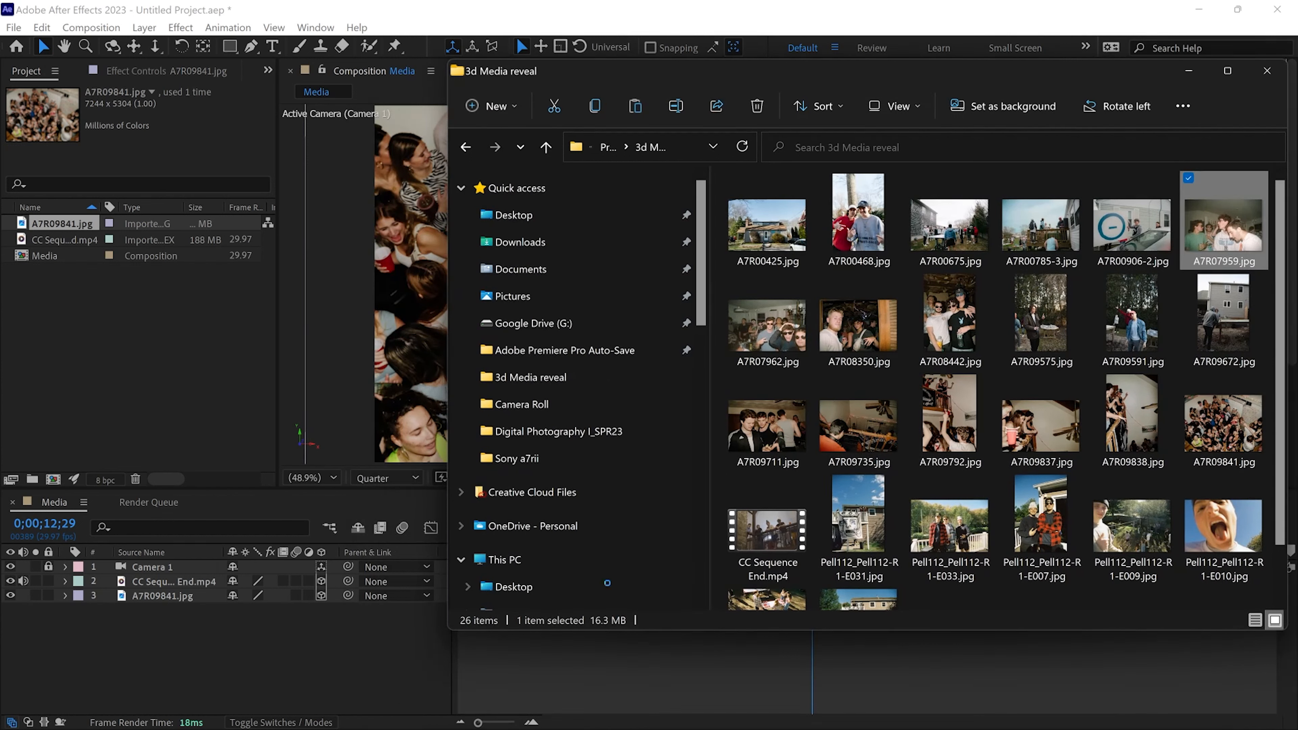
{"action": "left_click_drag", "start_coordinate": [419, 641], "coordinate": [380, 636]}
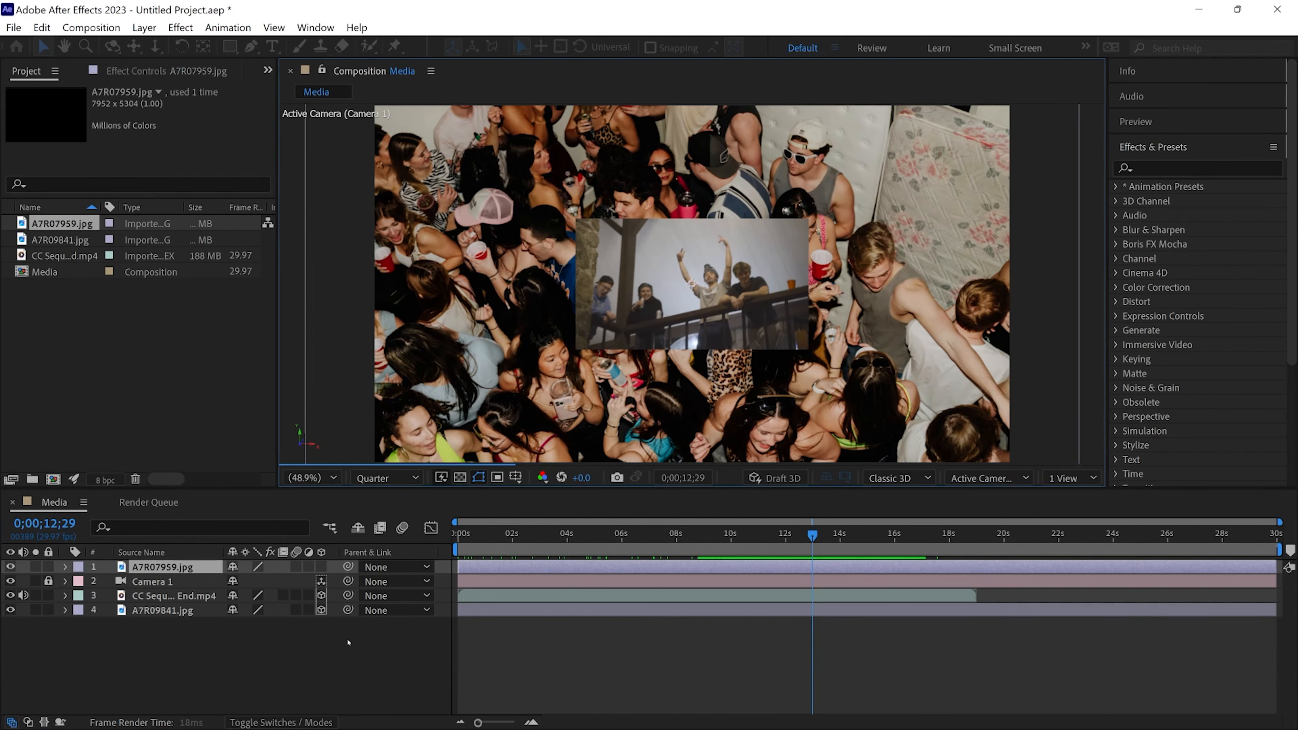
Step: Make the A7R07959.jpg layer 3D, move it beneath Camera 1 in the layer stack, and go to about 14;15
{"action": "left_click", "coordinate": [321, 566]}
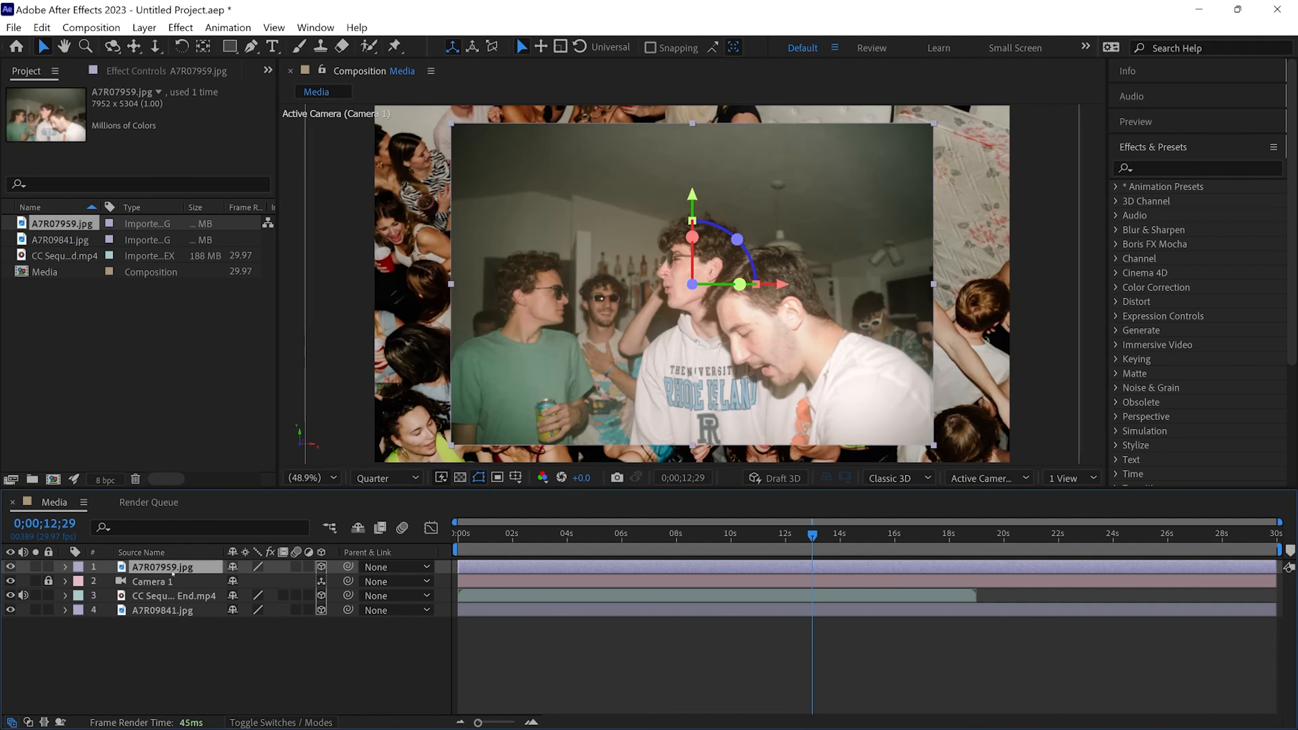
{"action": "left_click_drag", "start_coordinate": [171, 585], "coordinate": [171, 587]}
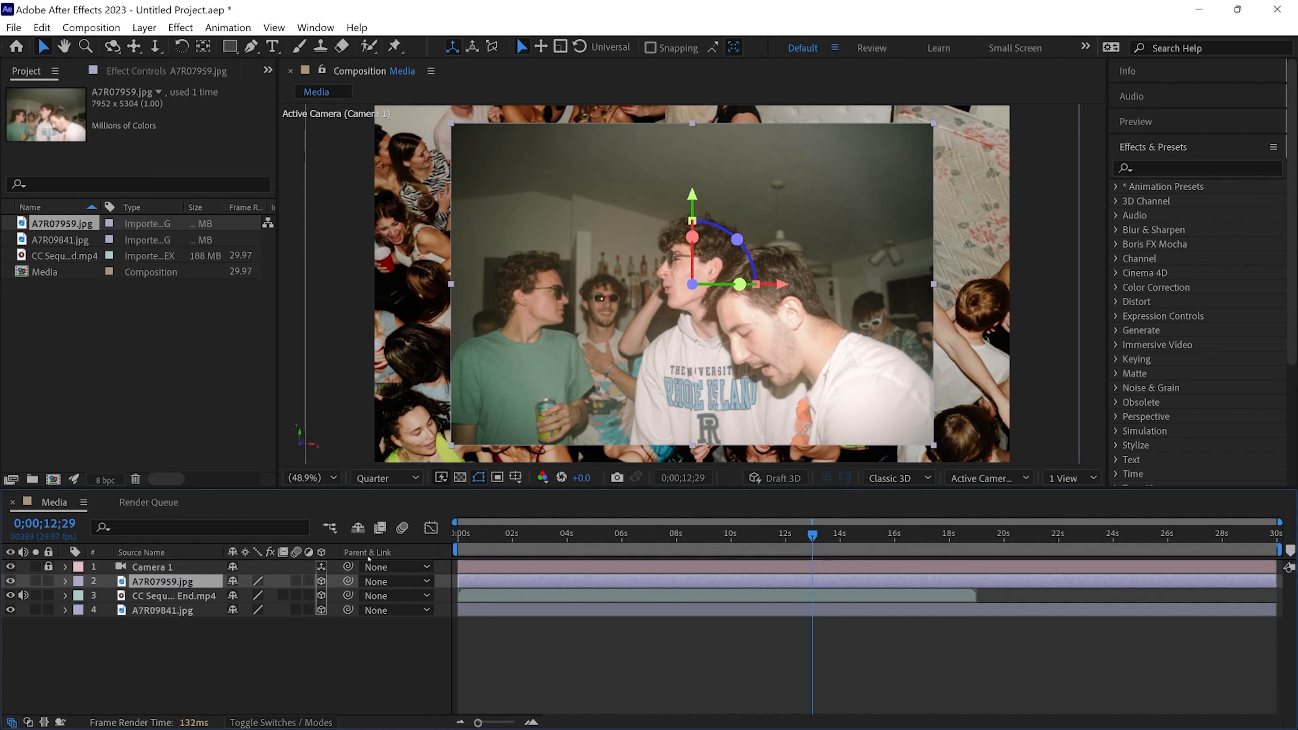
{"action": "left_click_drag", "start_coordinate": [657, 538], "coordinate": [854, 533]}
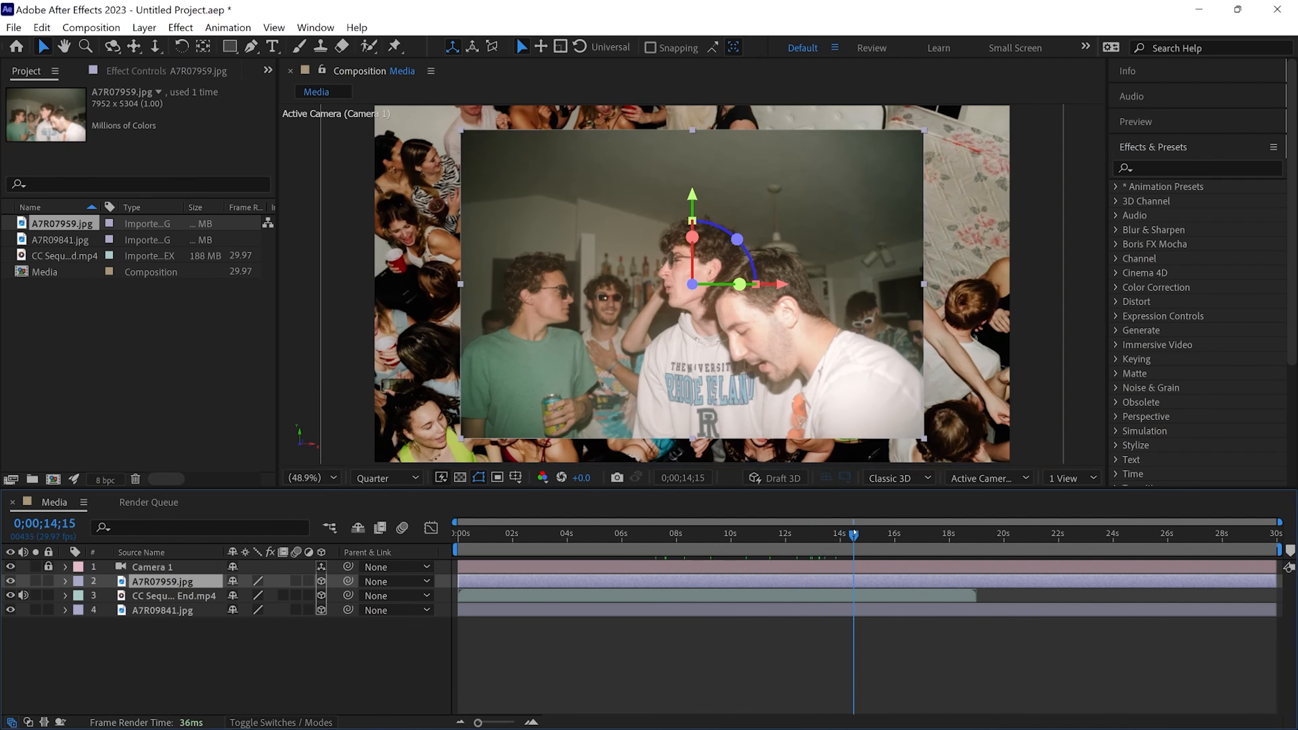
Step: Set the composition view to 25% and move the A7R07959.jpg photo left of the video clip, to about X -2320, Y 1818
{"action": "left_click", "coordinate": [65, 582]}
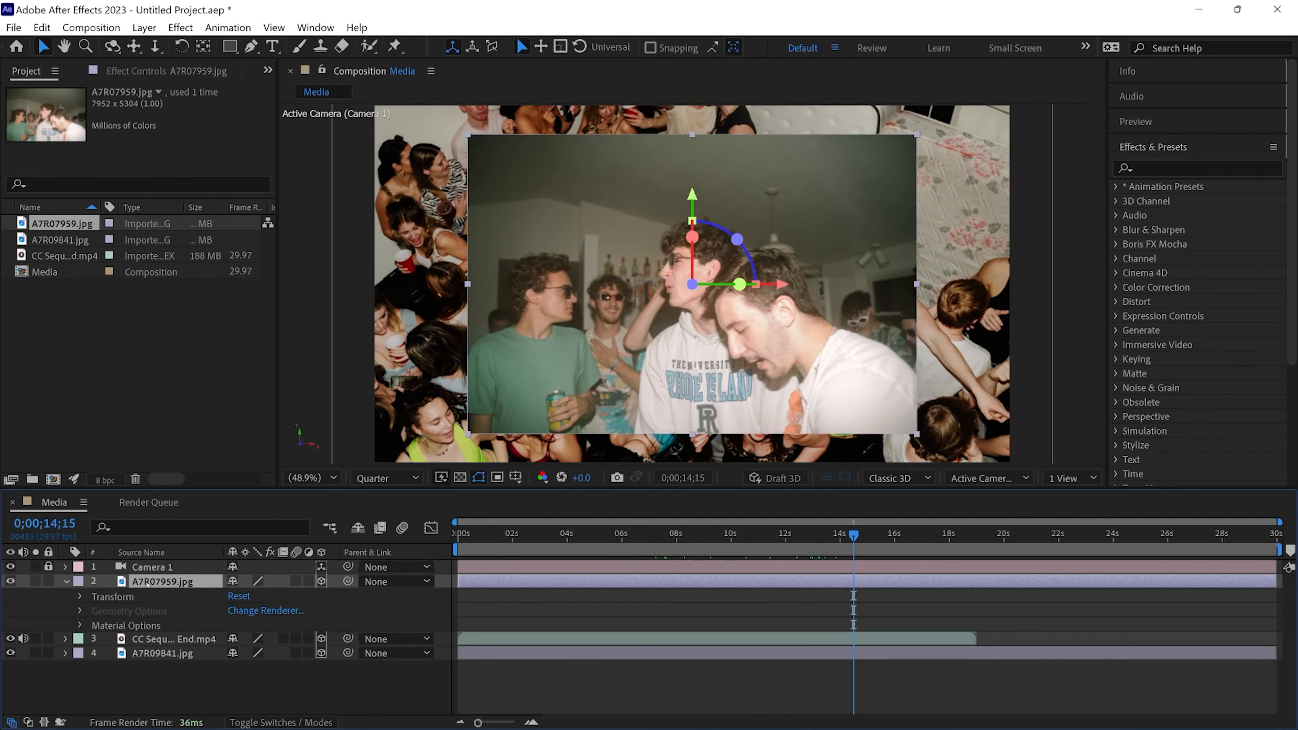
{"action": "left_click", "coordinate": [82, 596]}
{"action": "left_click", "coordinate": [82, 597]}
{"action": "left_click", "coordinate": [312, 478]}
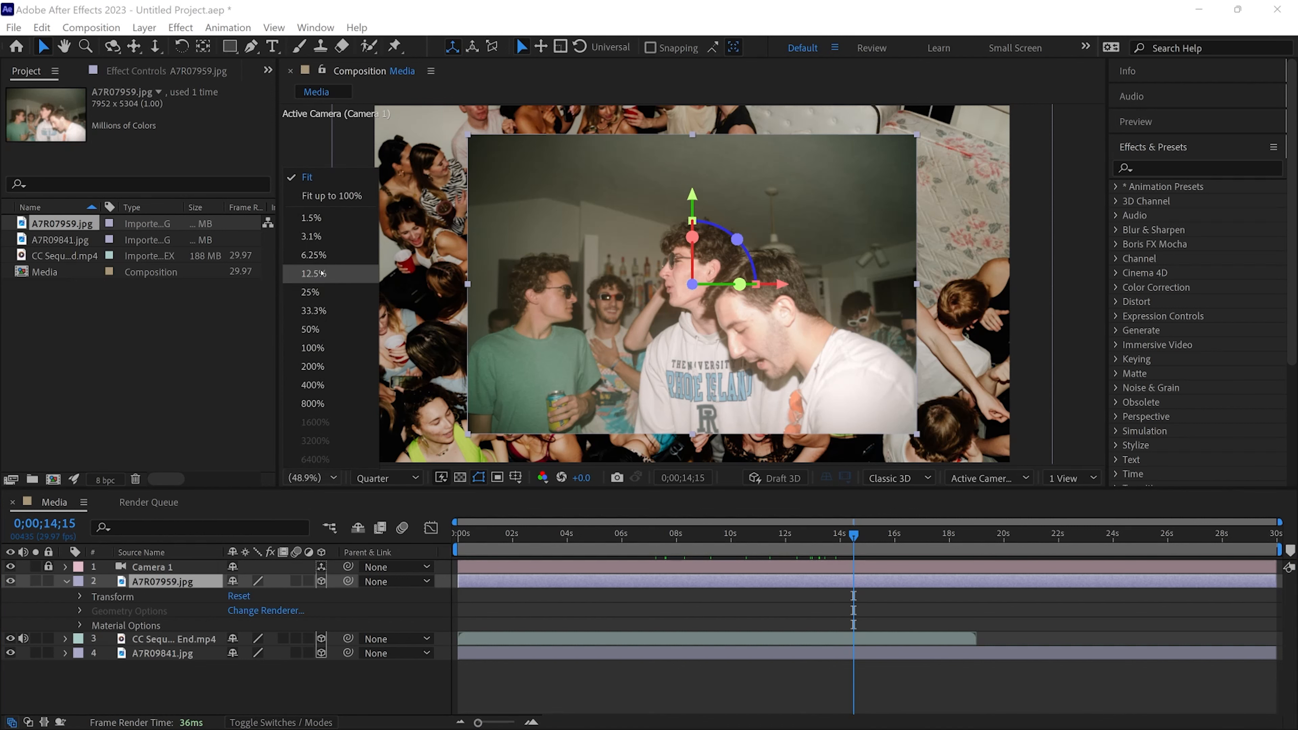
{"action": "left_click", "coordinate": [311, 292]}
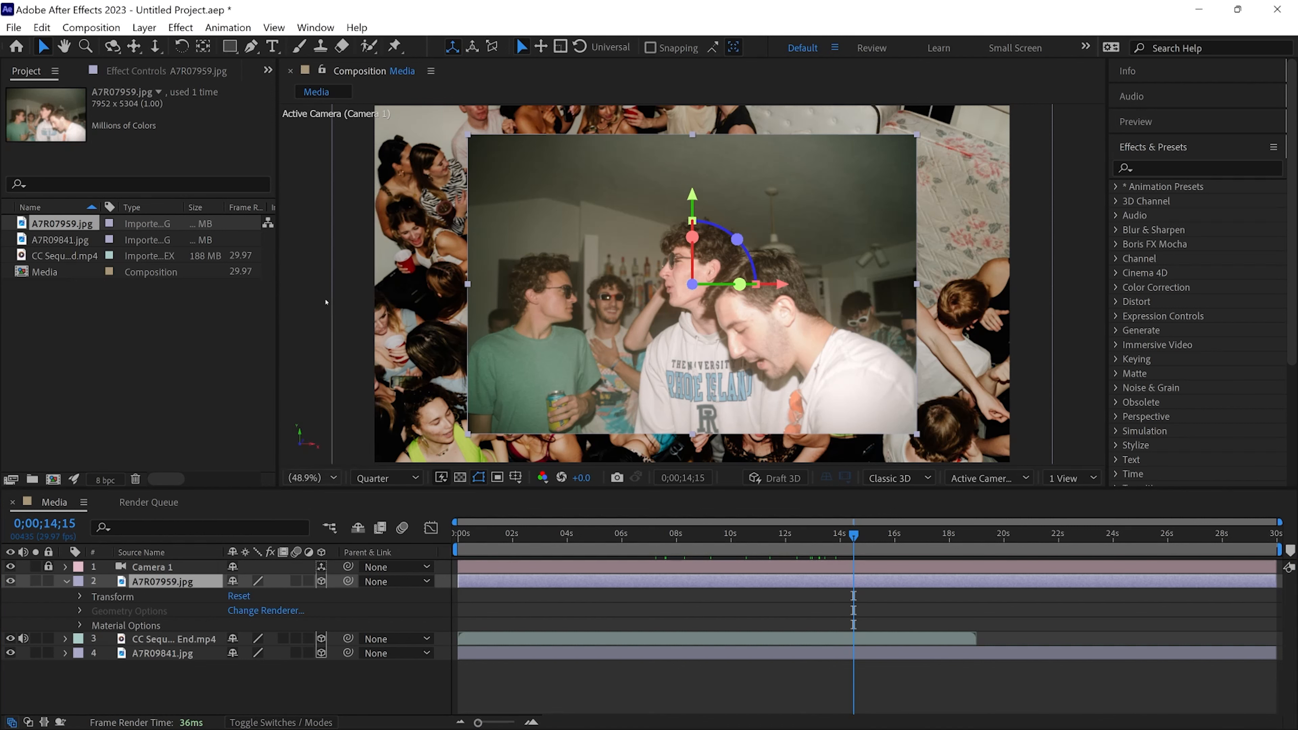
{"action": "left_click_drag", "start_coordinate": [665, 316], "coordinate": [544, 338]}
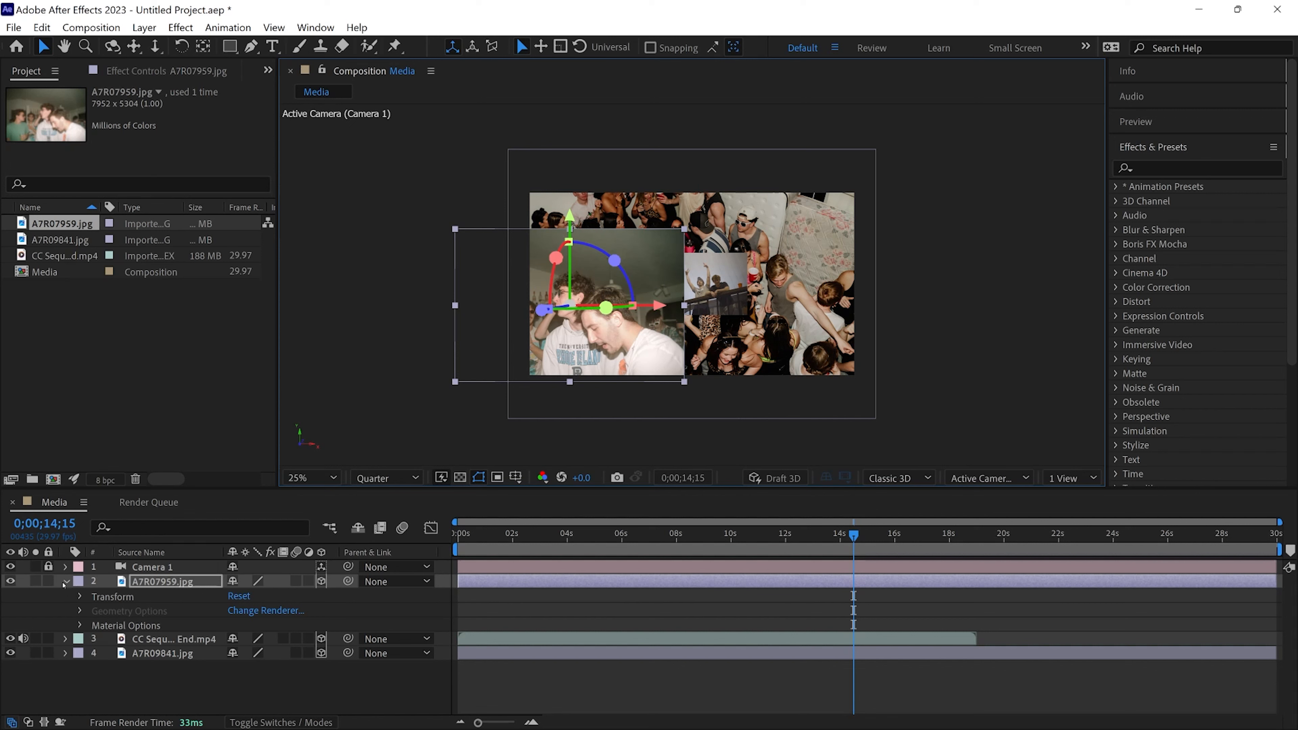
Step: Scale the A7R07959.jpg layer to 51% and move it to the frame's upper-left area, at about X -1863, Y -384
{"action": "left_click", "coordinate": [65, 583]}
{"action": "left_click", "coordinate": [65, 582]}
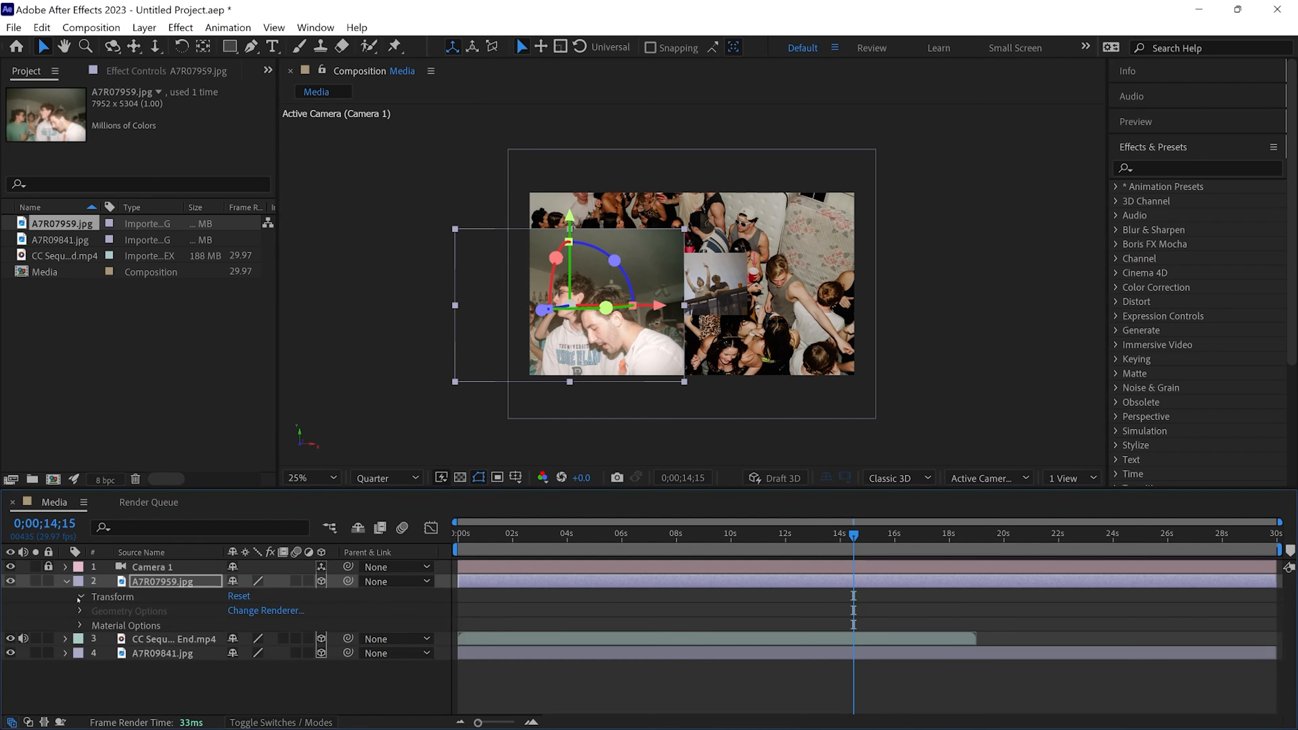
{"action": "left_click", "coordinate": [79, 597]}
{"action": "left_click_drag", "start_coordinate": [246, 635], "coordinate": [216, 636]}
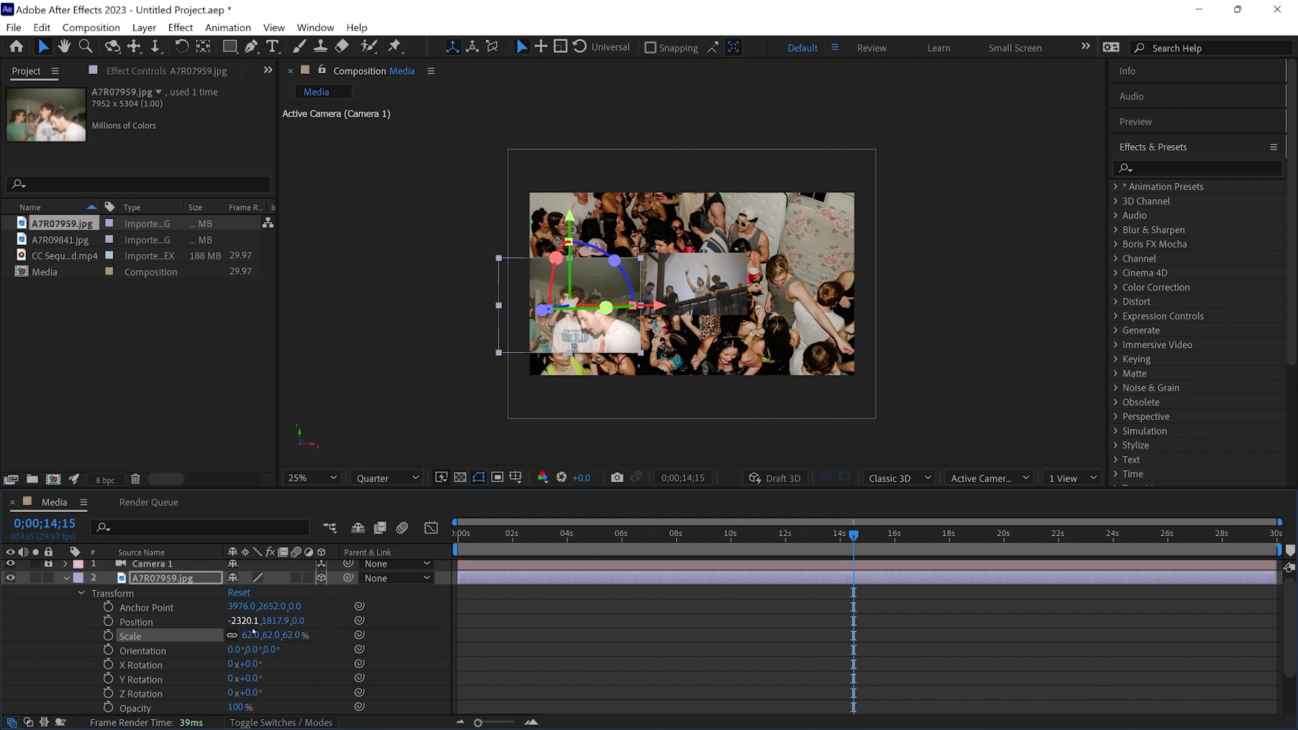
{"action": "left_click_drag", "start_coordinate": [250, 636], "coordinate": [242, 636]}
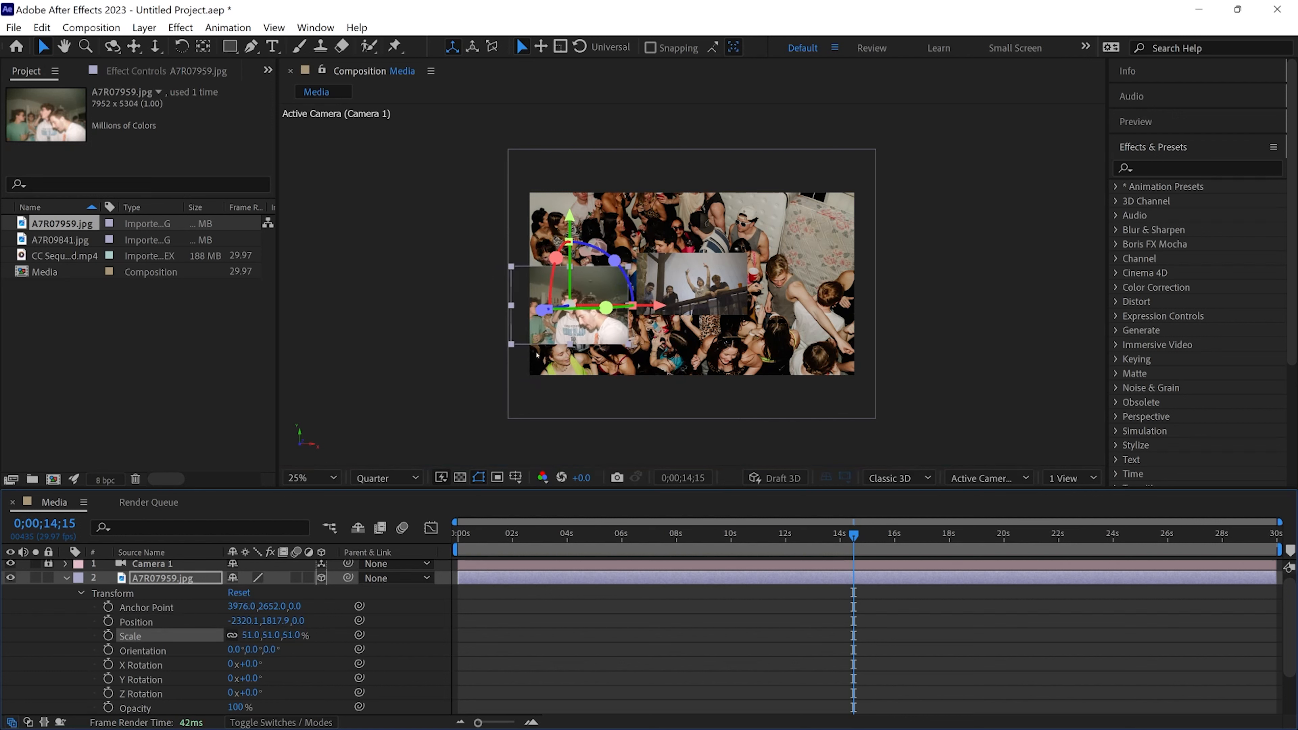
{"action": "left_click_drag", "start_coordinate": [562, 331], "coordinate": [574, 257]}
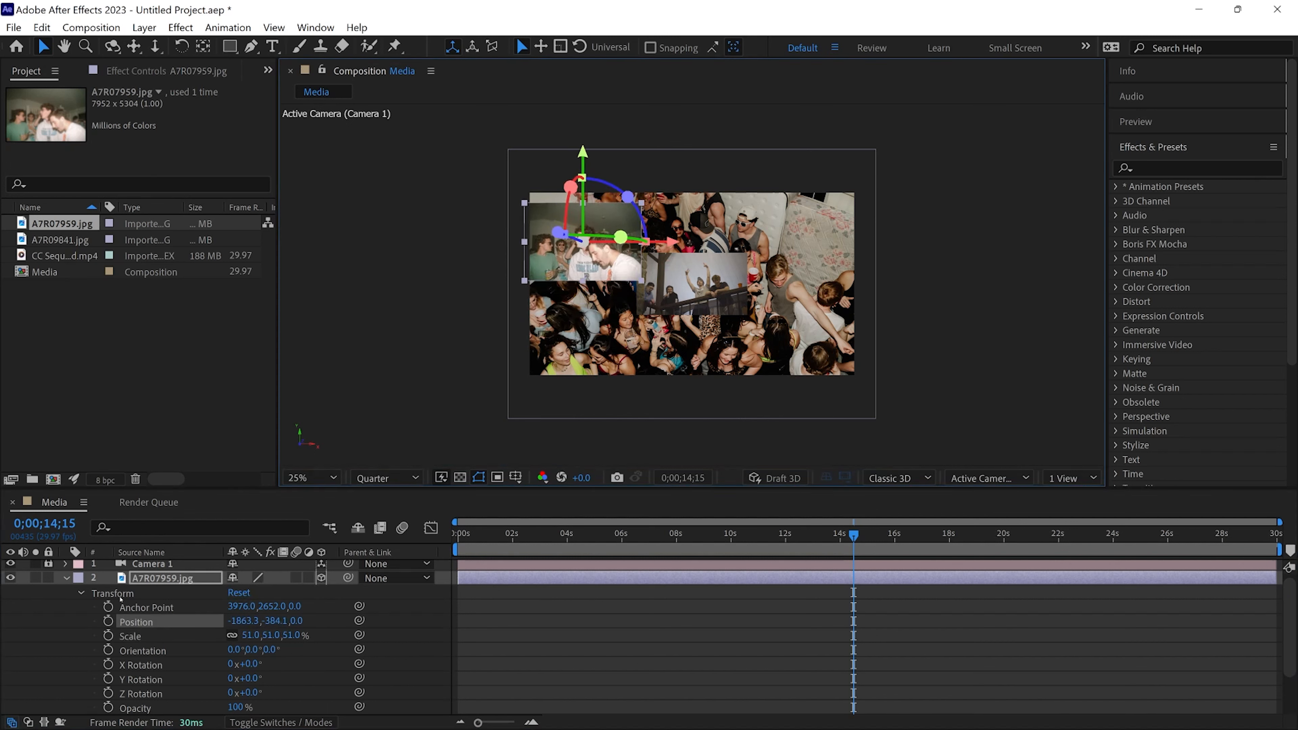
Step: At the first frame, shift the A7R07959.jpg photo slightly left so it sits outside the frame, and preview the pull-back
{"action": "left_click", "coordinate": [67, 580]}
{"action": "left_click_drag", "start_coordinate": [579, 536], "coordinate": [445, 529]}
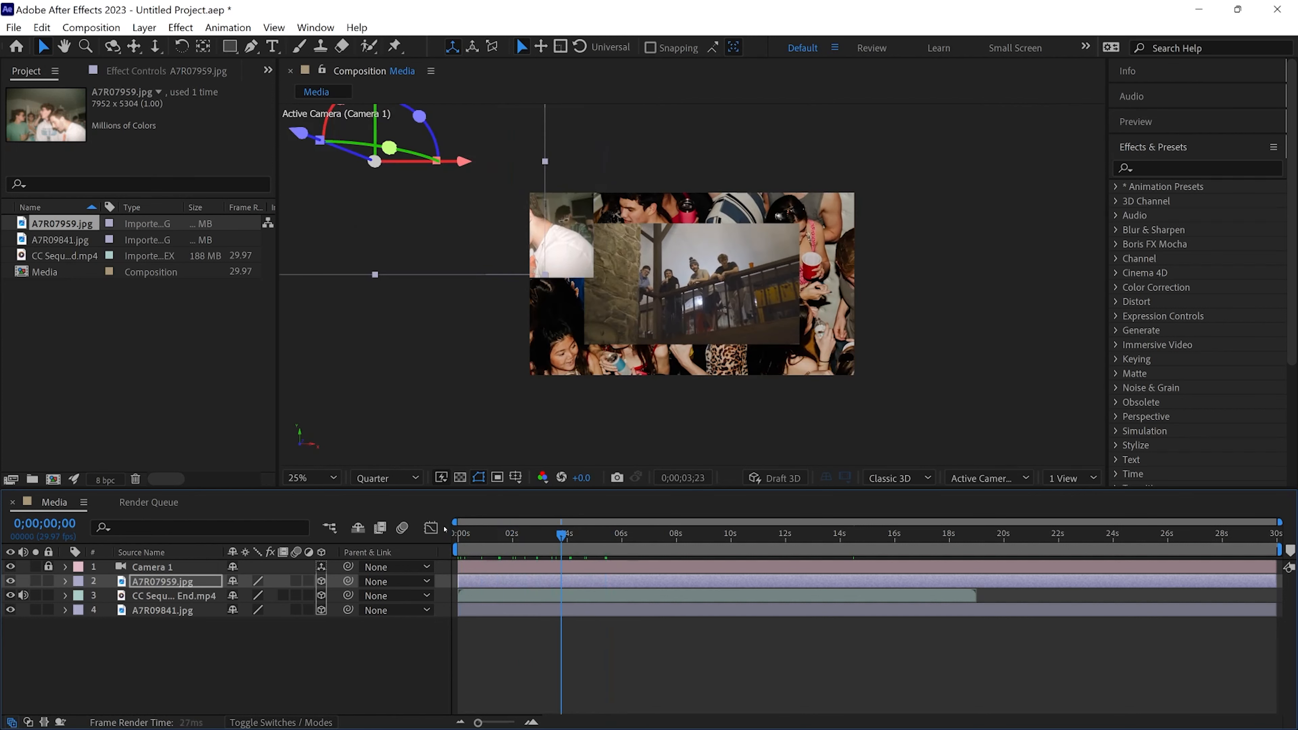
{"action": "left_click_drag", "start_coordinate": [533, 248], "coordinate": [513, 245]}
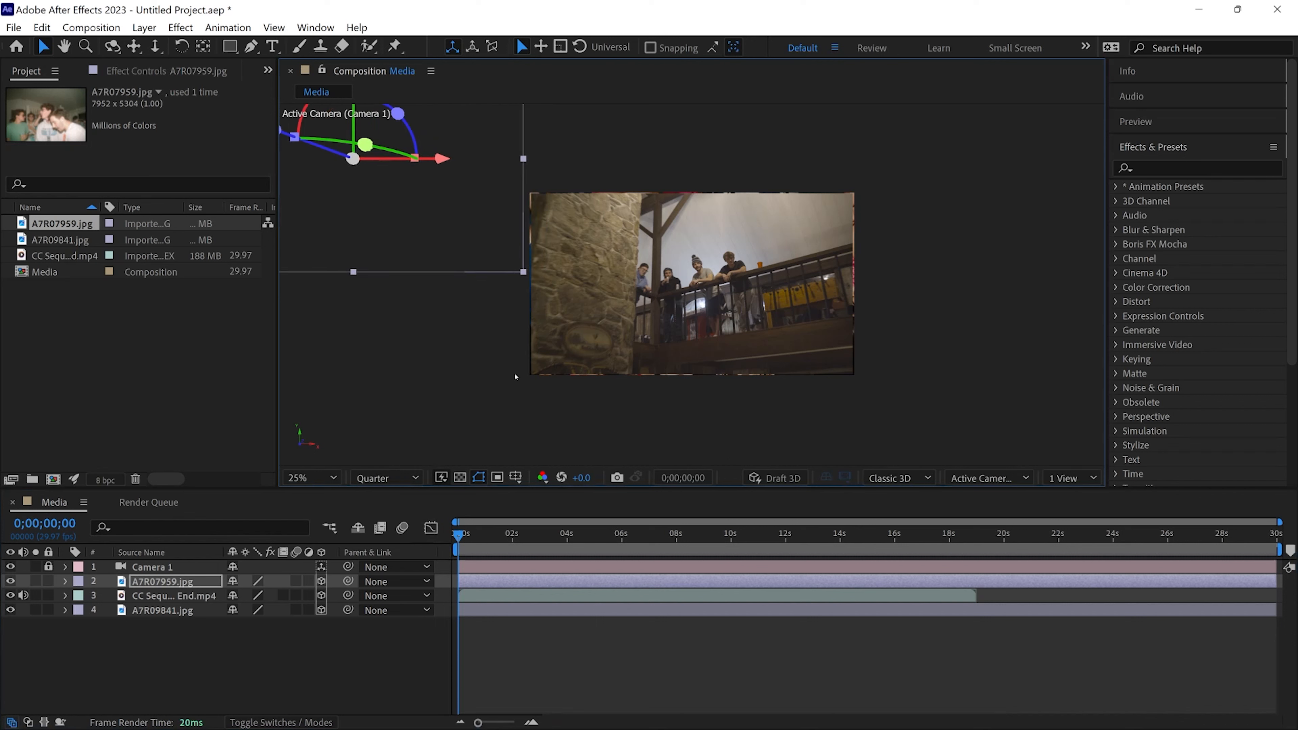
{"action": "key", "text": "space"}
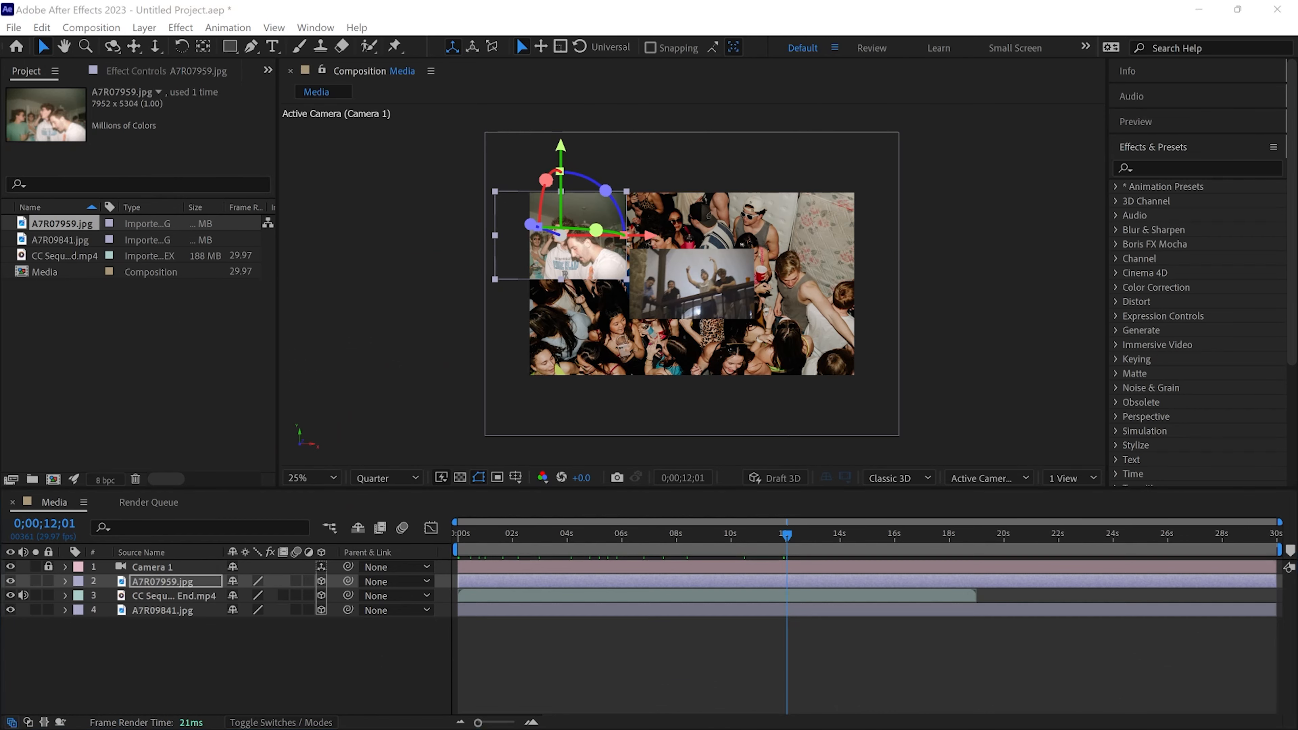
Step: Switch to File Explorer and add A7R09792.jpg from the 3d Media reveal folder to the Media composition
{"action": "key", "text": "alt+Tab"}
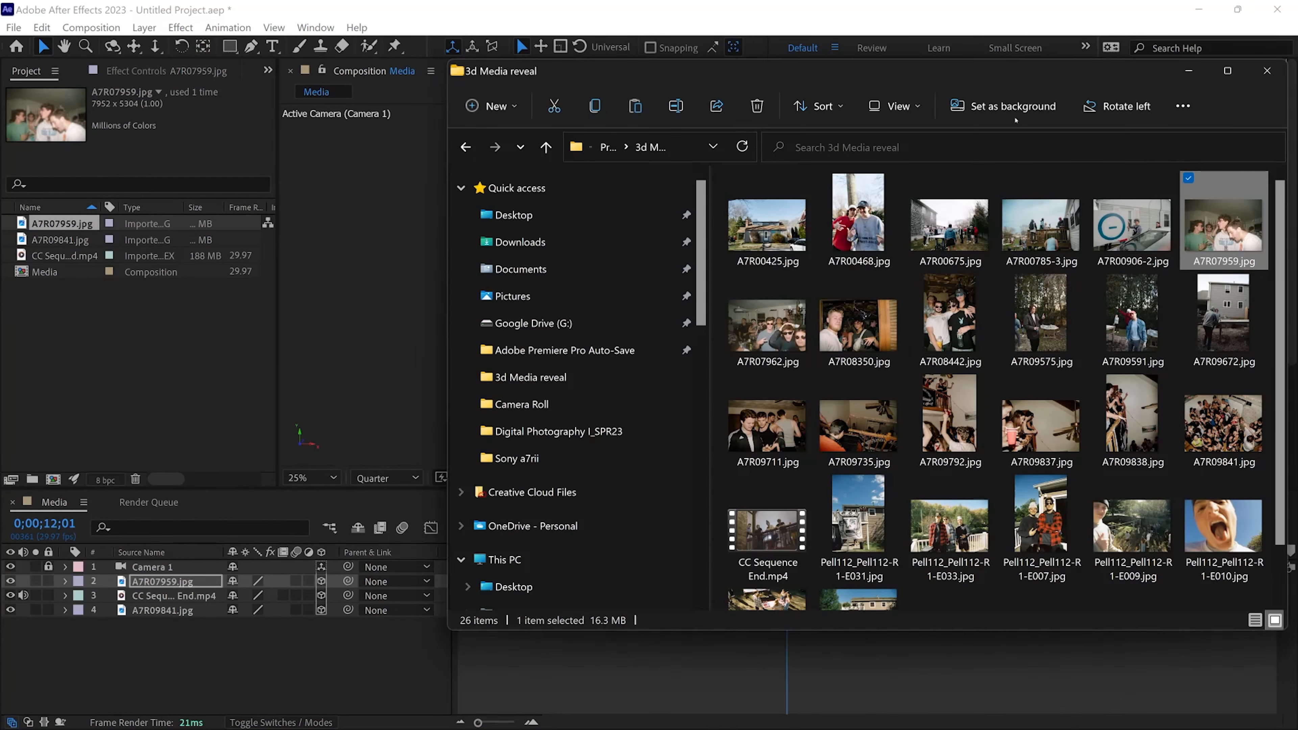
{"action": "left_click_drag", "start_coordinate": [1007, 73], "coordinate": [454, 91]}
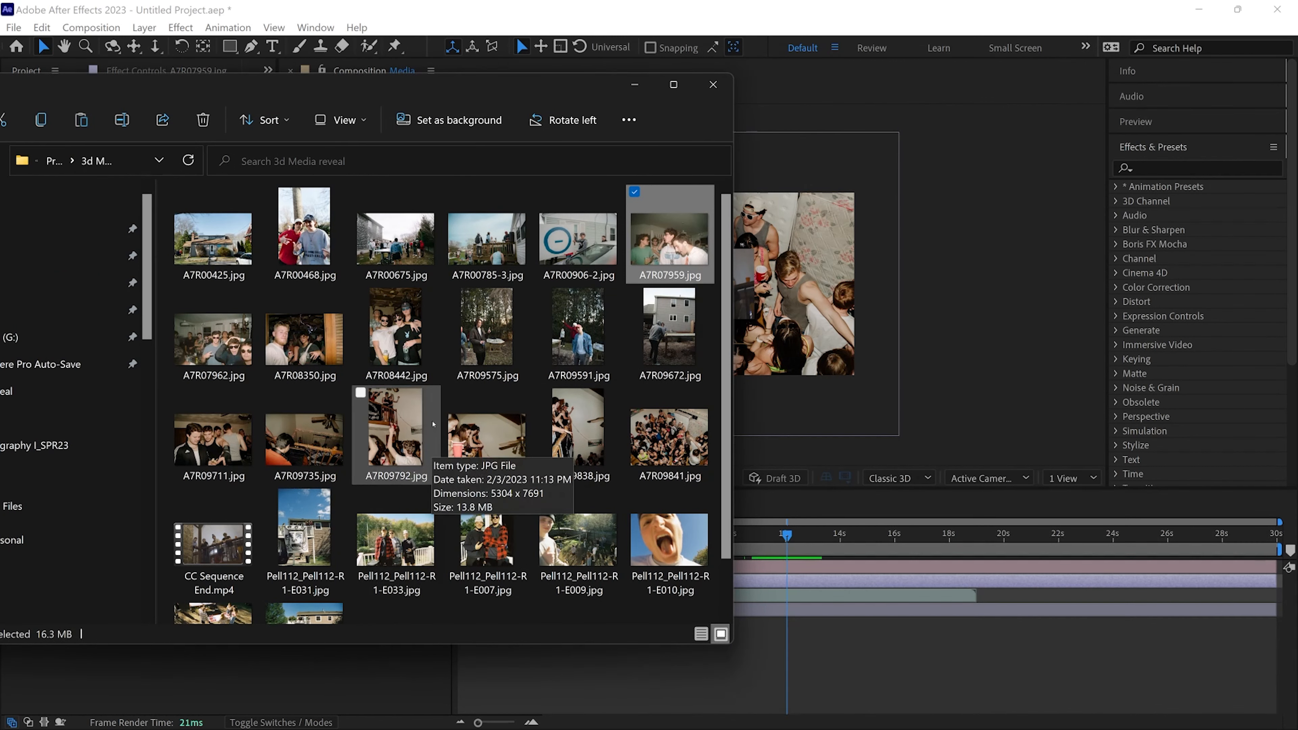
{"action": "left_click", "coordinate": [399, 437]}
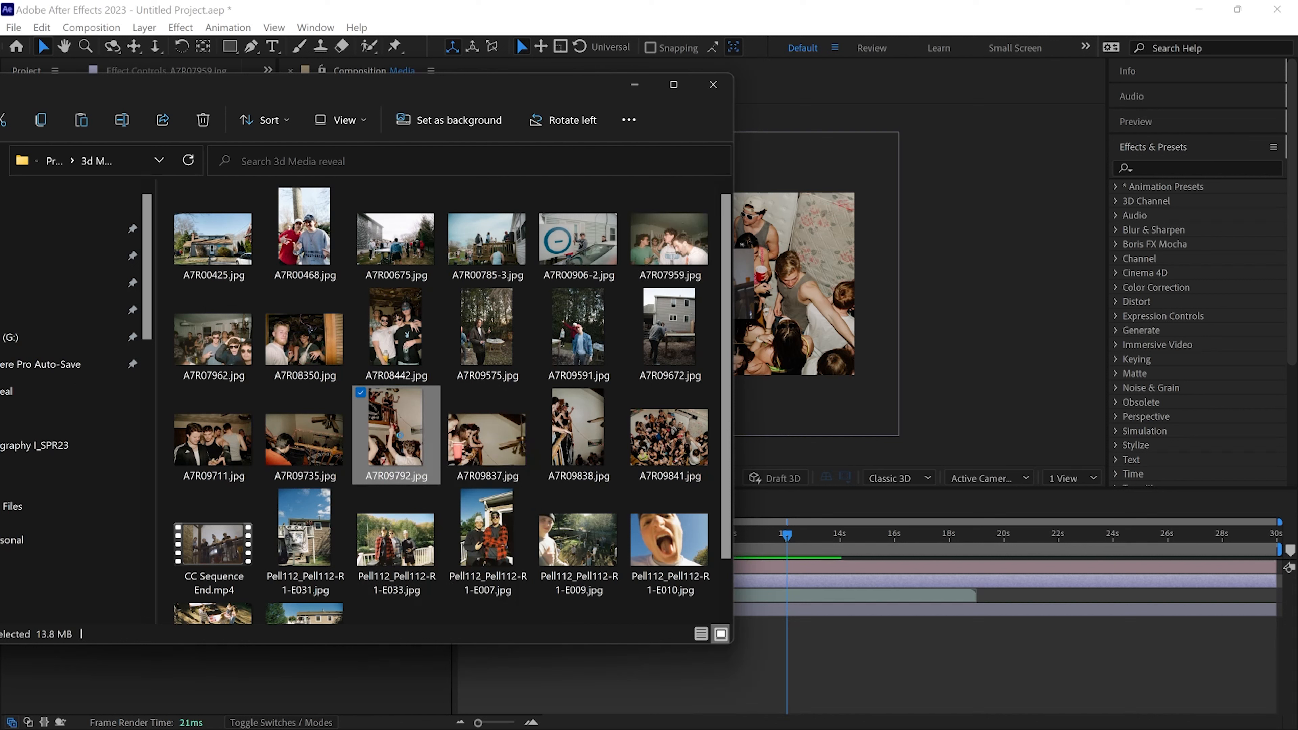
{"action": "left_click", "coordinate": [644, 449]}
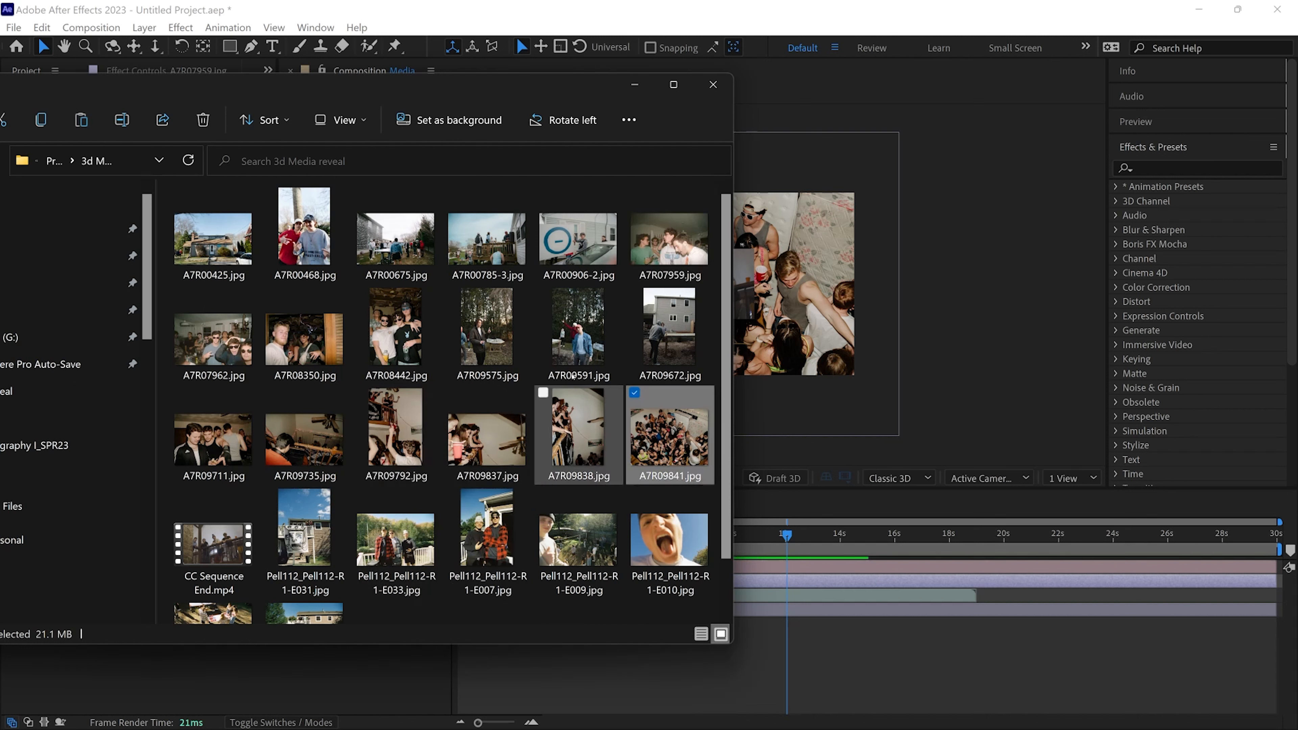
{"action": "left_click", "coordinate": [396, 432]}
{"action": "left_click_drag", "start_coordinate": [442, 446], "coordinate": [401, 641]}
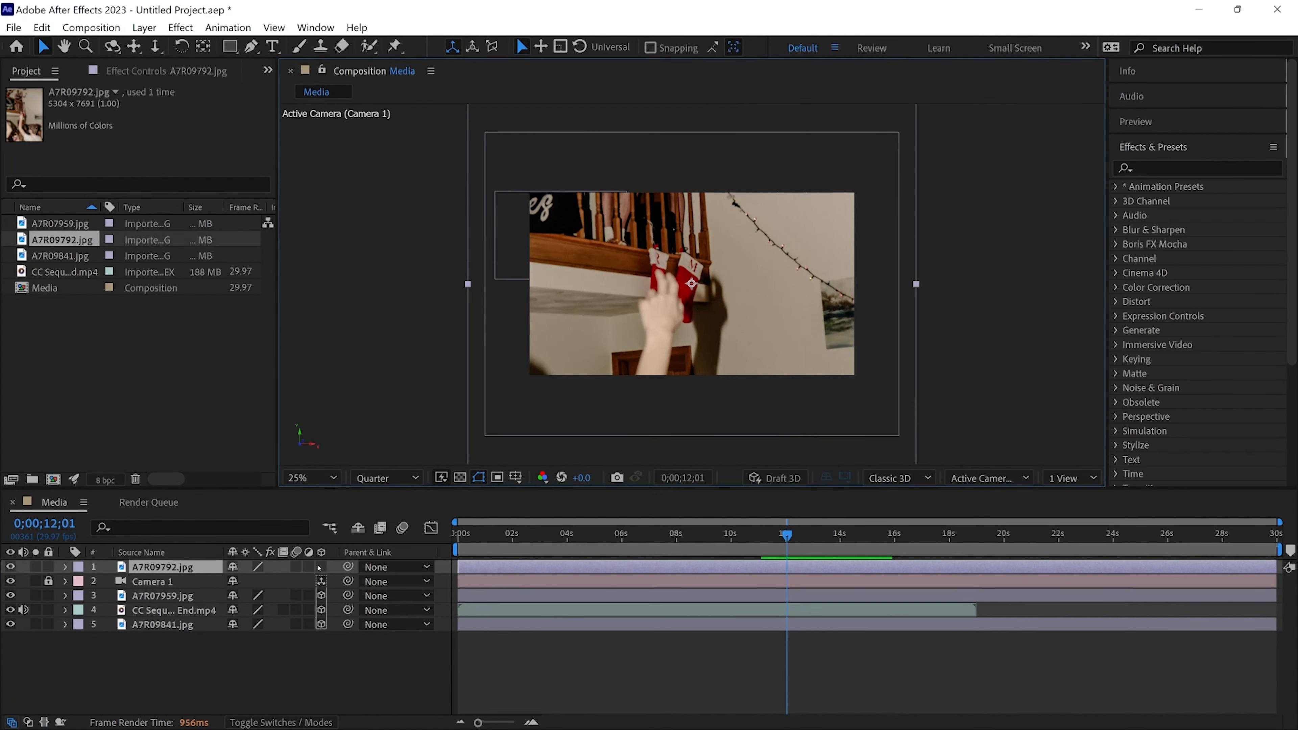
Step: Make the A7R09792.jpg layer 3D, order it beneath Camera 1, and move the photo right to about X 7540, Y -252
{"action": "left_click", "coordinate": [321, 567]}
{"action": "left_click_drag", "start_coordinate": [163, 567], "coordinate": [167, 594]}
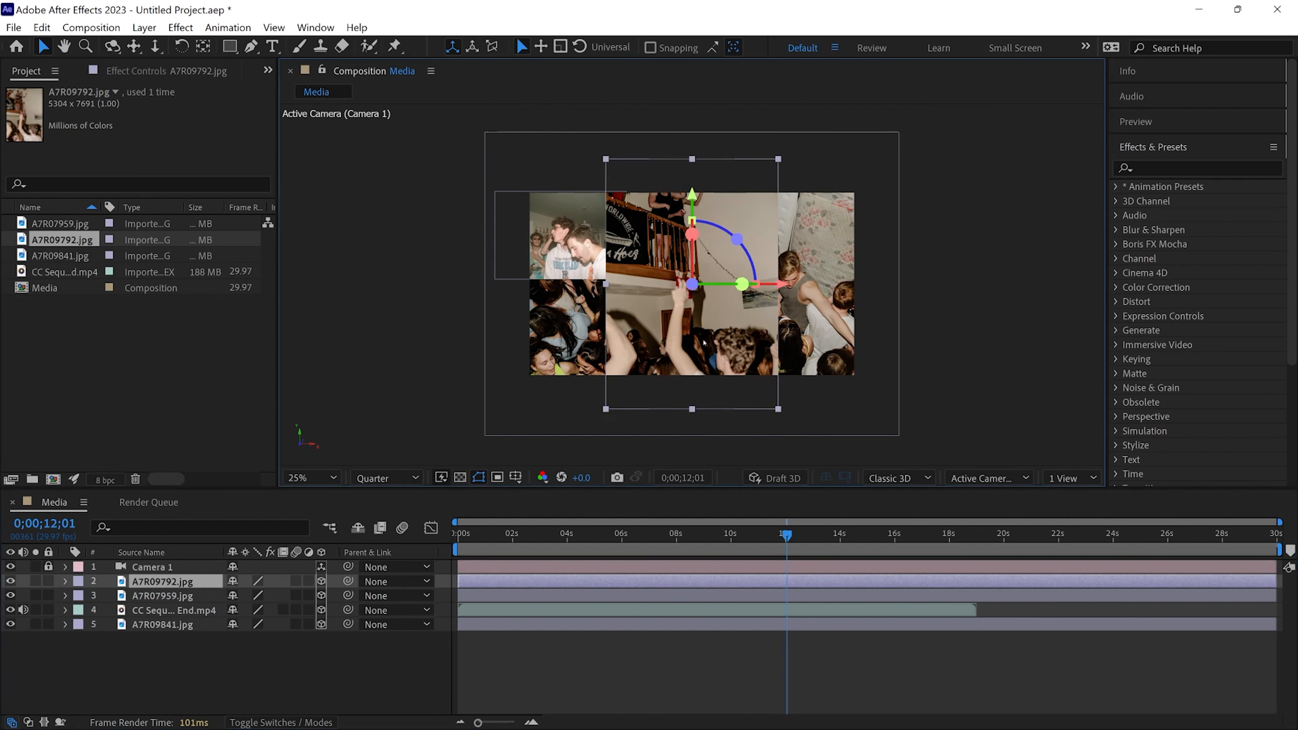
{"action": "left_click_drag", "start_coordinate": [693, 346], "coordinate": [883, 292]}
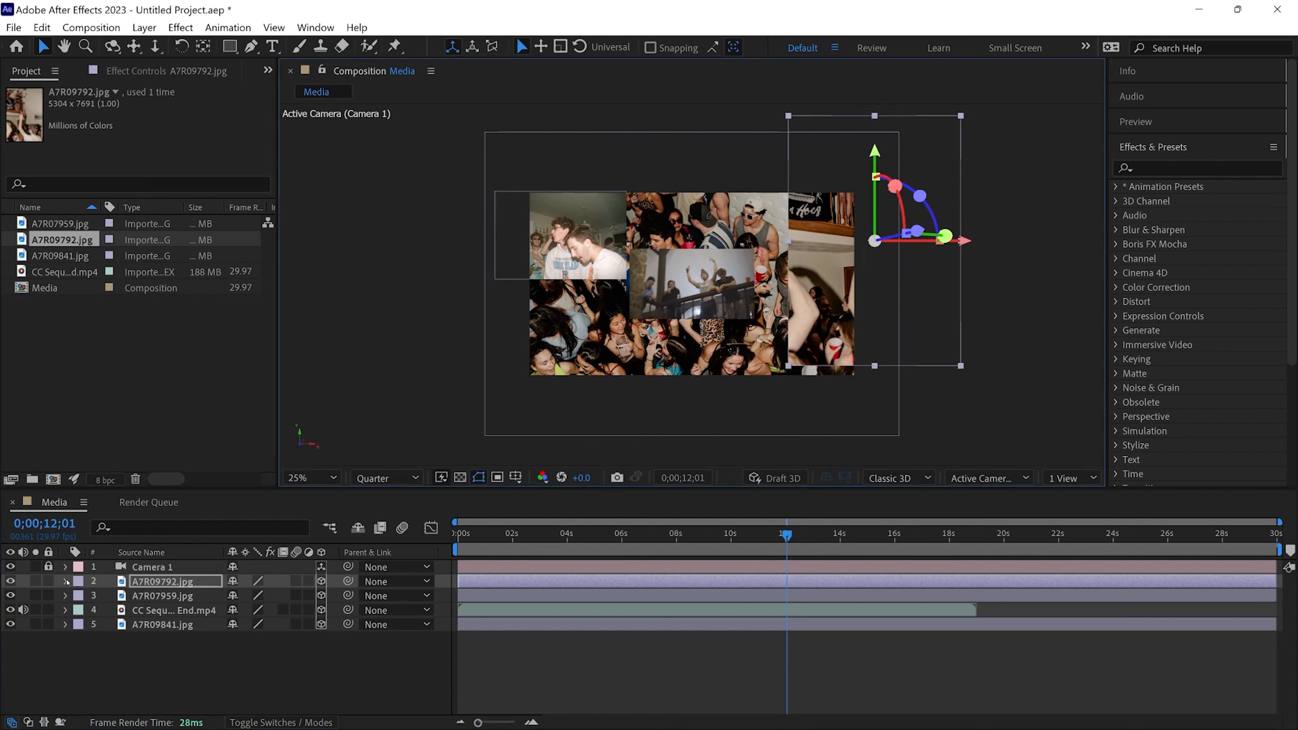
Step: Scale the A7R09792.jpg layer to 35%, reposition it at about X 6686, Y -96, and check it over the camera move
{"action": "left_click", "coordinate": [65, 581]}
{"action": "left_click", "coordinate": [80, 597]}
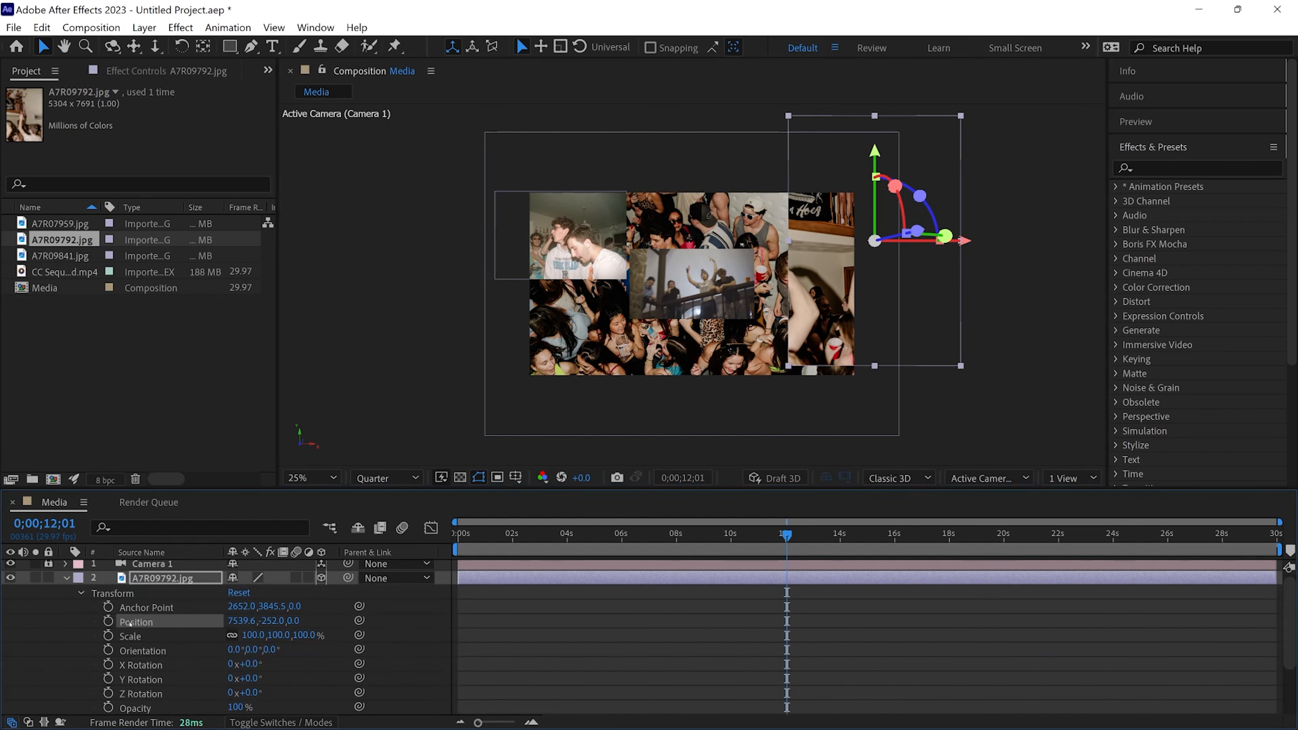
{"action": "left_click_drag", "start_coordinate": [257, 644], "coordinate": [183, 628]}
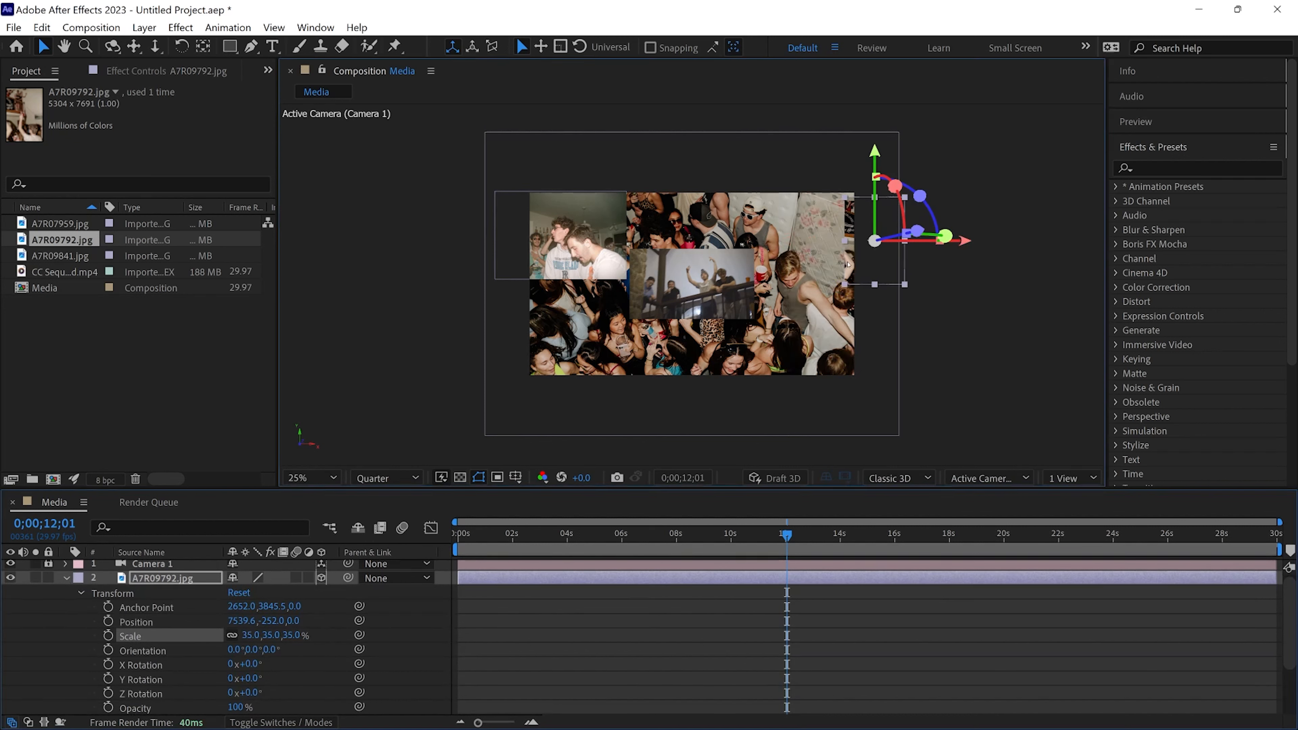
{"action": "left_click_drag", "start_coordinate": [842, 266], "coordinate": [819, 266]}
{"action": "left_click_drag", "start_coordinate": [622, 535], "coordinate": [513, 535]}
{"action": "left_click_drag", "start_coordinate": [443, 558], "coordinate": [755, 527]}
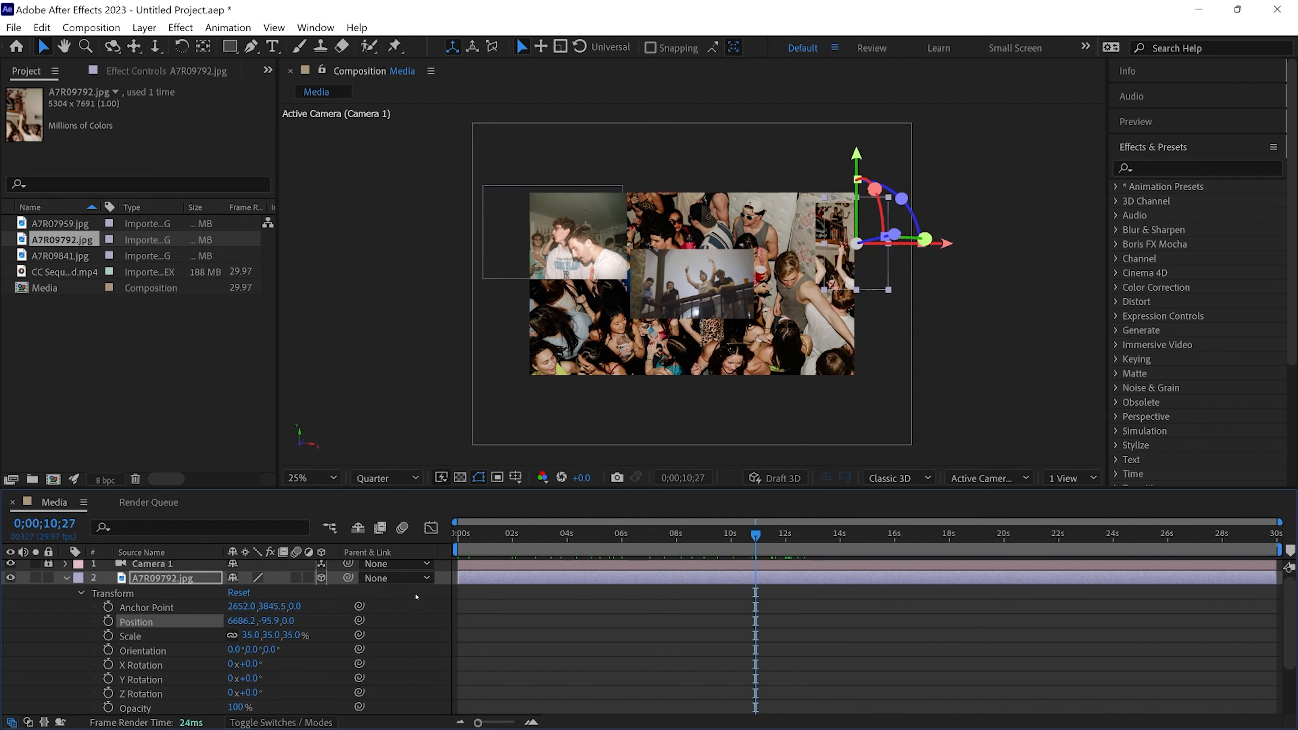
{"action": "left_click", "coordinate": [66, 578]}
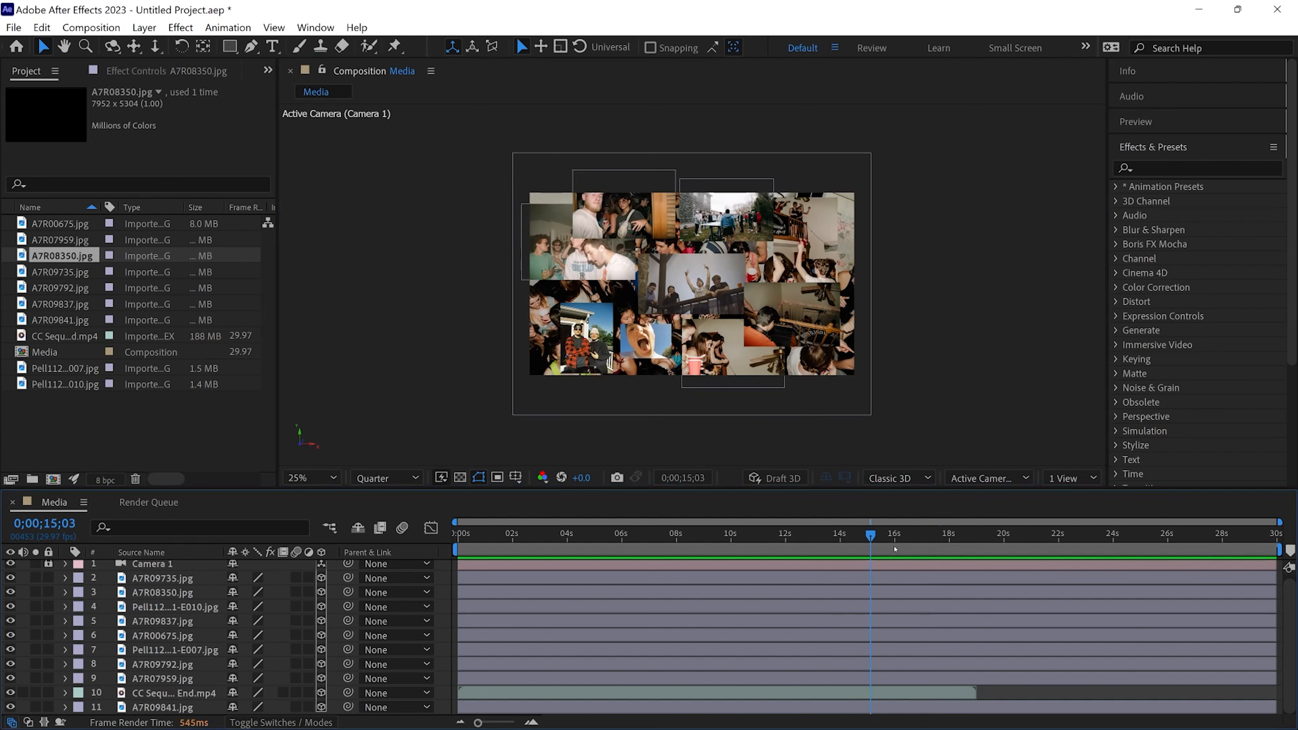
Step: Fit the composition in the viewer and play the finished photo collage reveal from the first frame
{"action": "left_click_drag", "start_coordinate": [895, 549], "coordinate": [765, 548]}
{"action": "key", "text": "Home"}
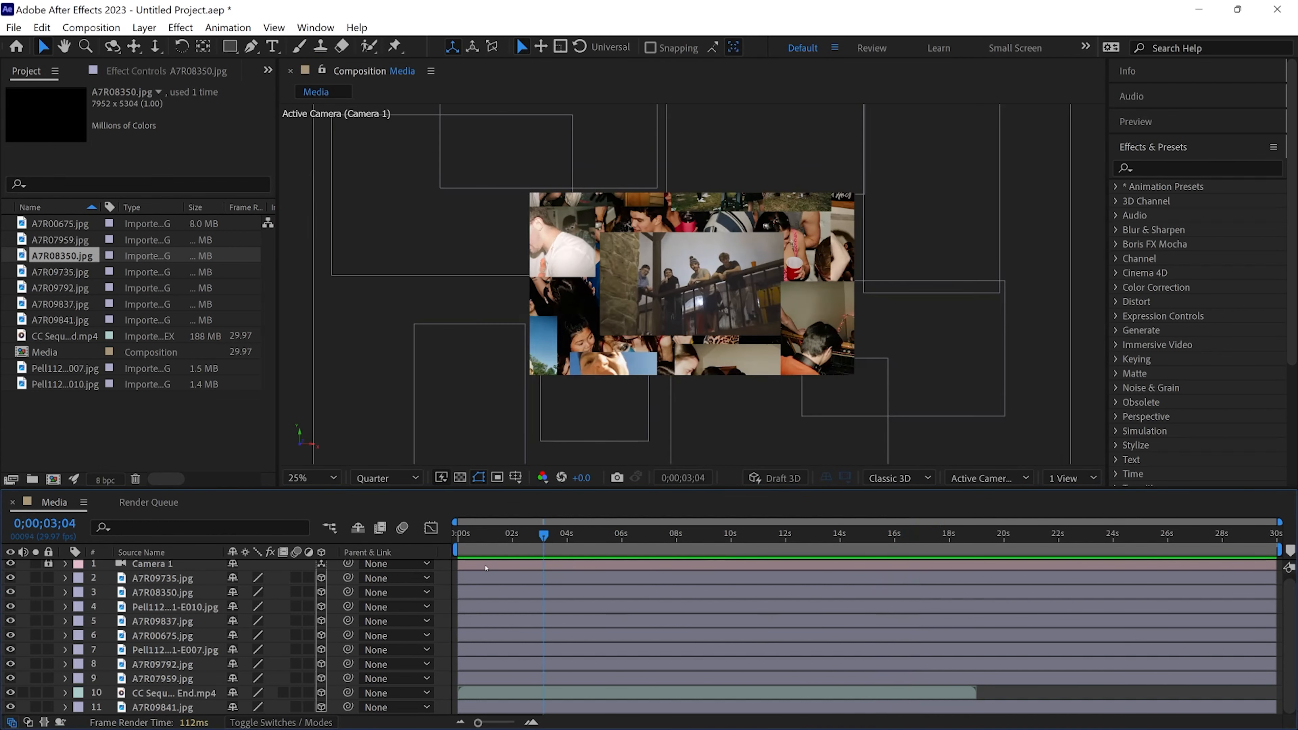
{"action": "left_click", "coordinate": [307, 478]}
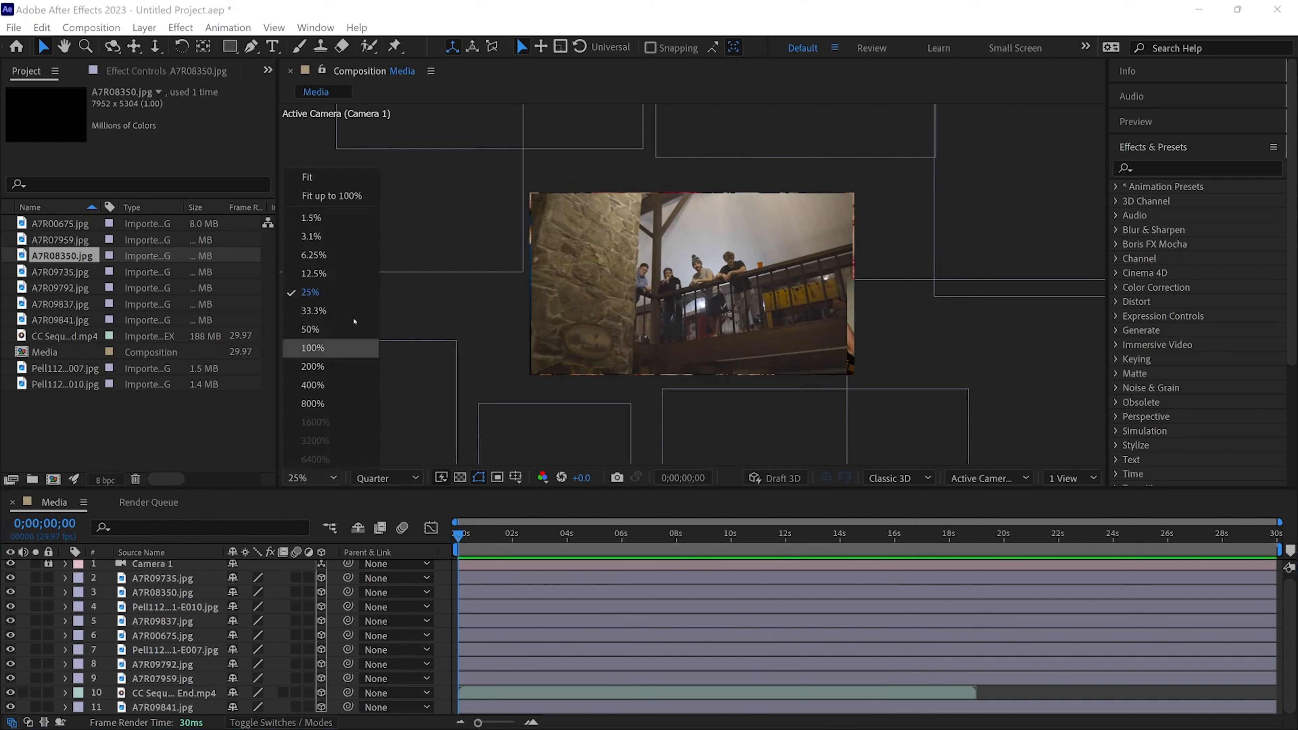
{"action": "left_click", "coordinate": [322, 176]}
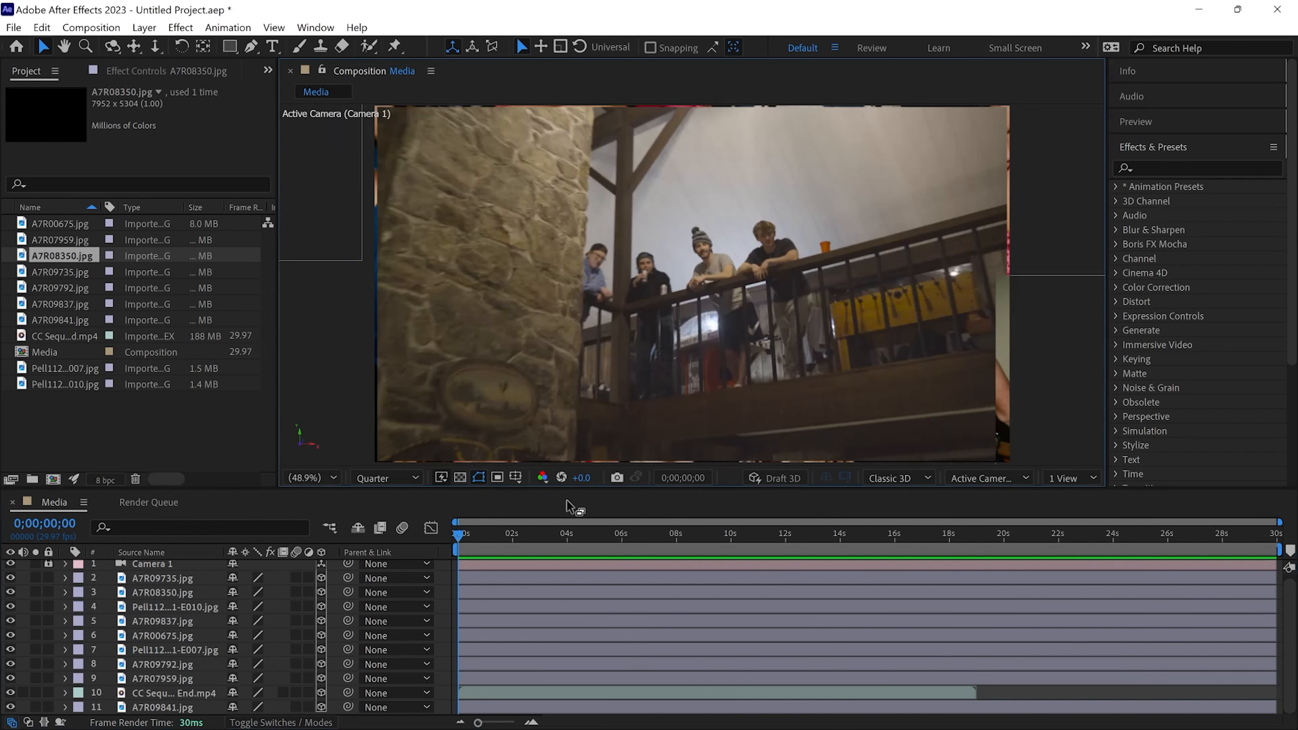
{"action": "key", "text": "space"}
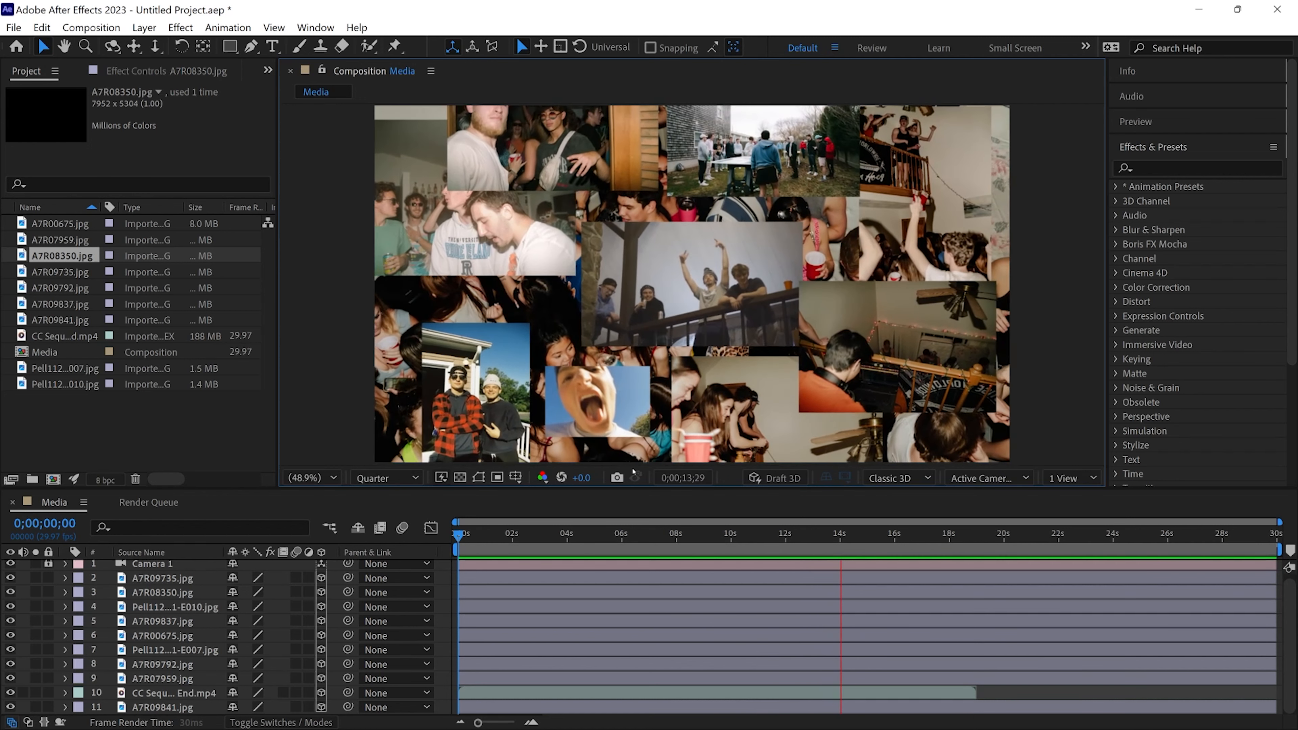
{"action": "key", "text": "space"}
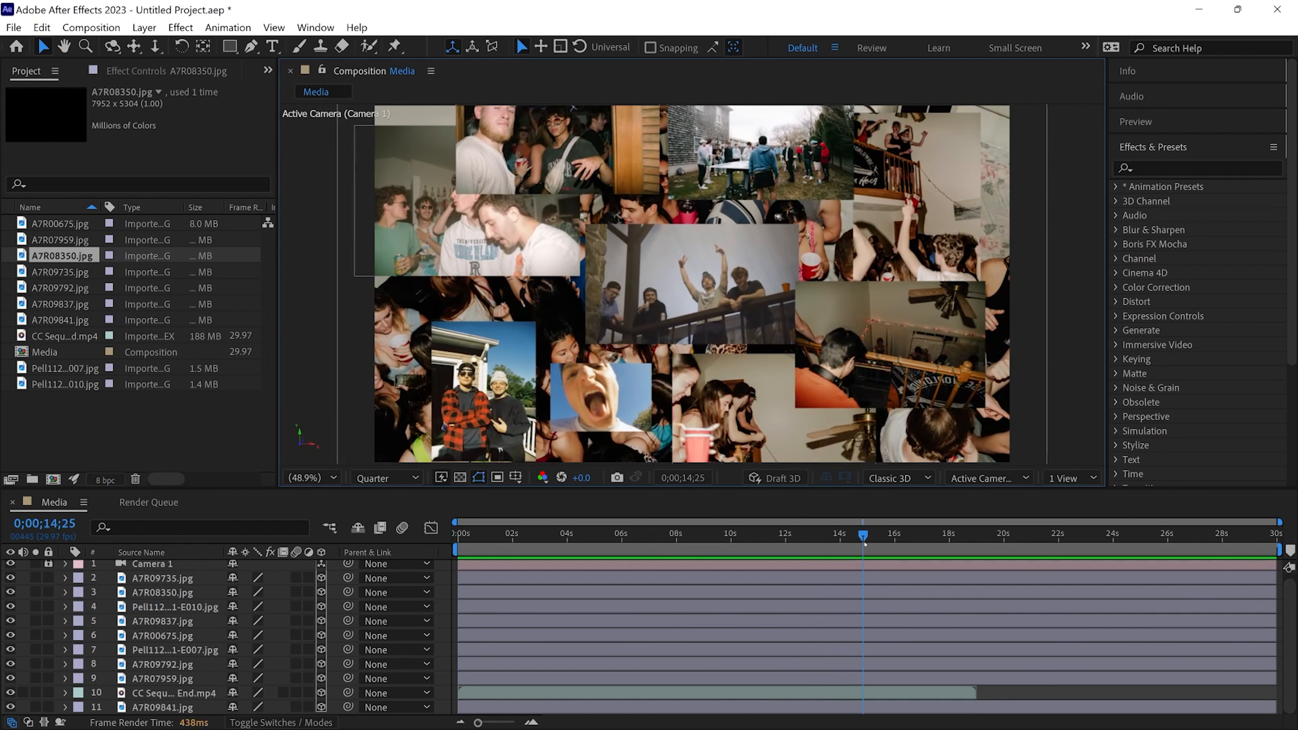
Step: At about 0;00;17;14, bring the A7R09735.jpg layer toward the camera by setting its Z position to -309
{"action": "left_click_drag", "start_coordinate": [857, 537], "coordinate": [935, 560]}
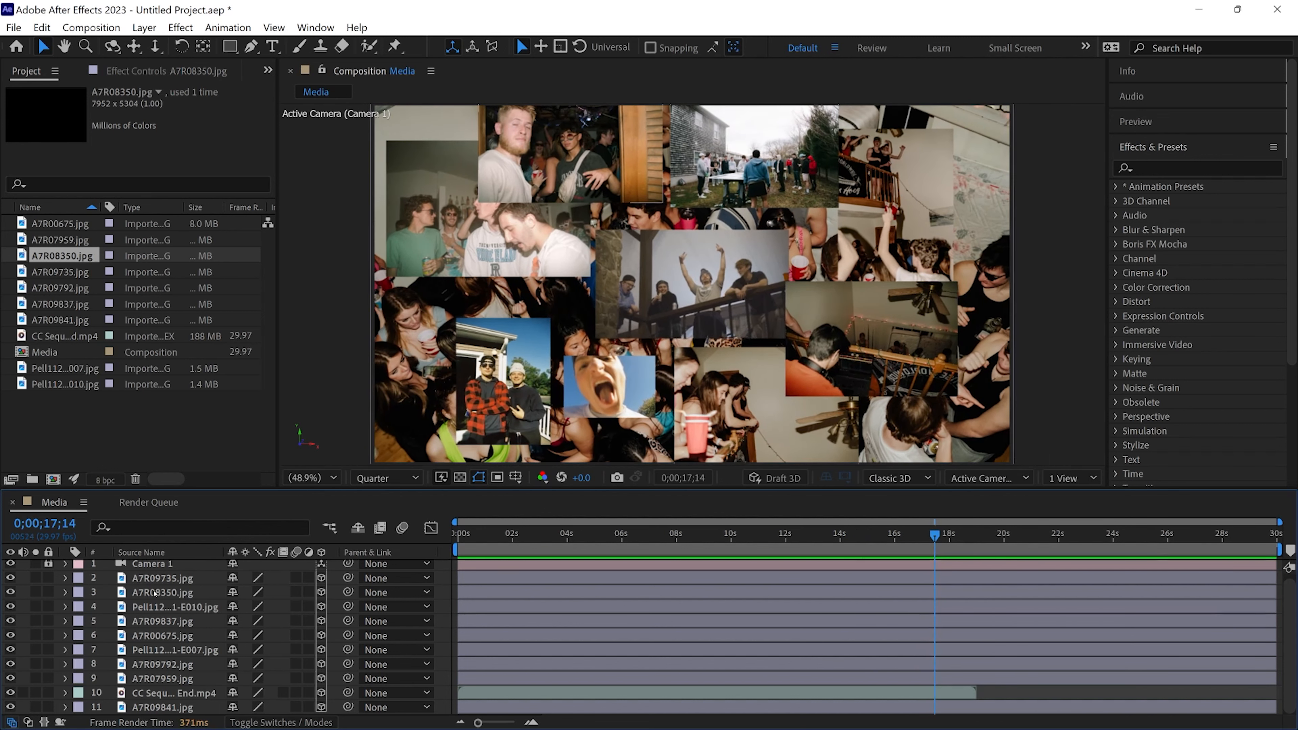
{"action": "left_click", "coordinate": [65, 578]}
{"action": "left_click", "coordinate": [68, 570]}
{"action": "left_click", "coordinate": [66, 578]}
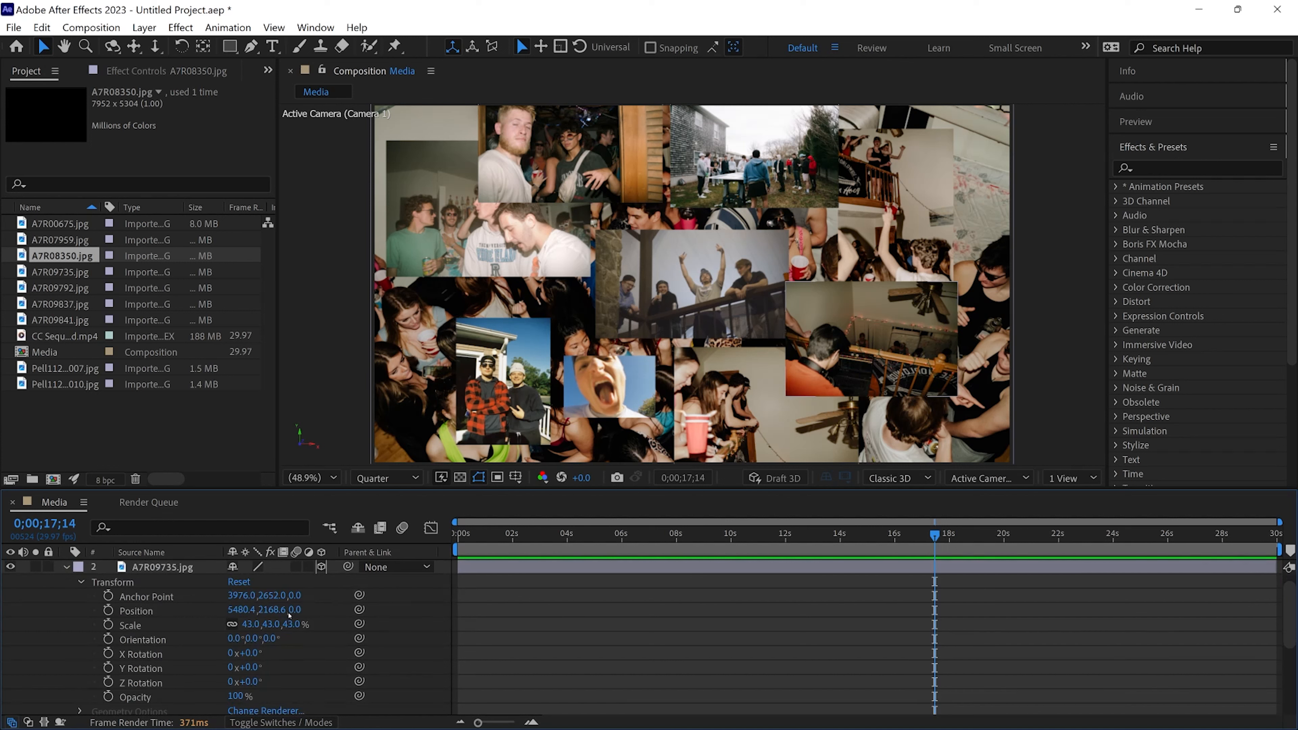
{"action": "left_click_drag", "start_coordinate": [295, 612], "coordinate": [118, 613]}
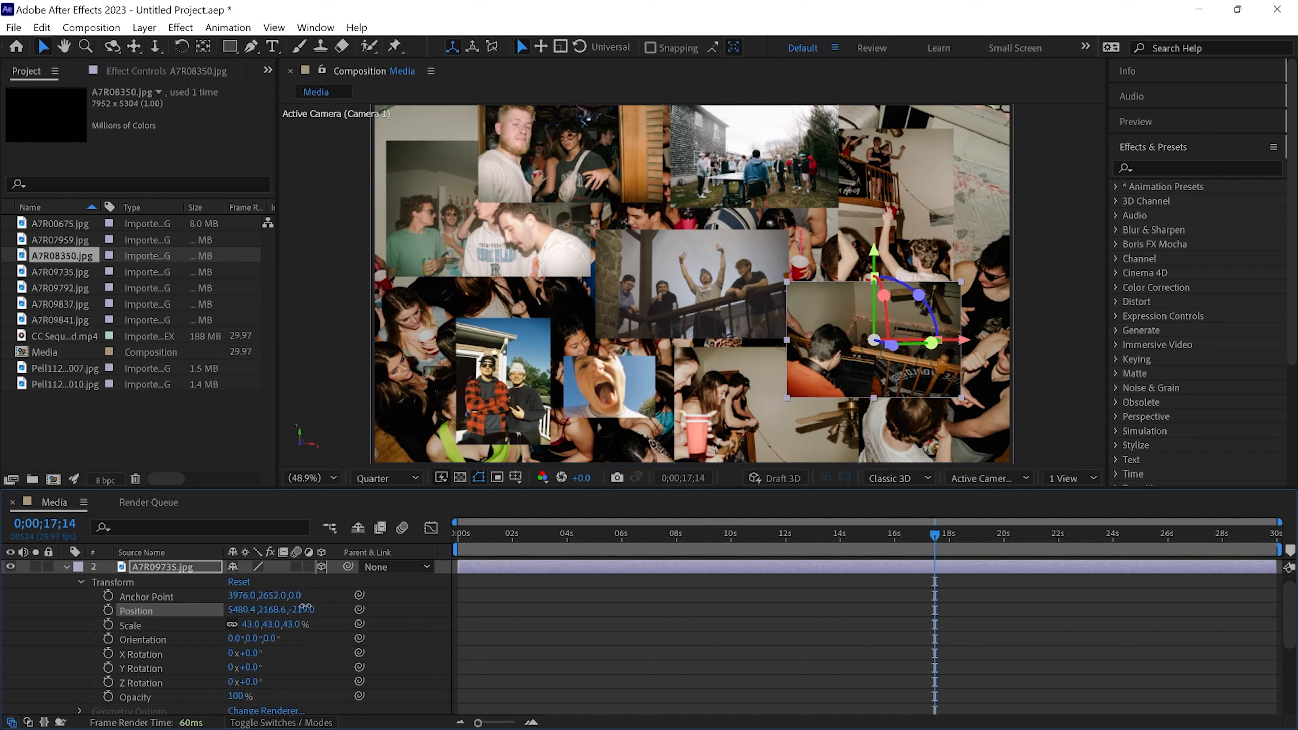
{"action": "left_click_drag", "start_coordinate": [305, 611], "coordinate": [235, 616]}
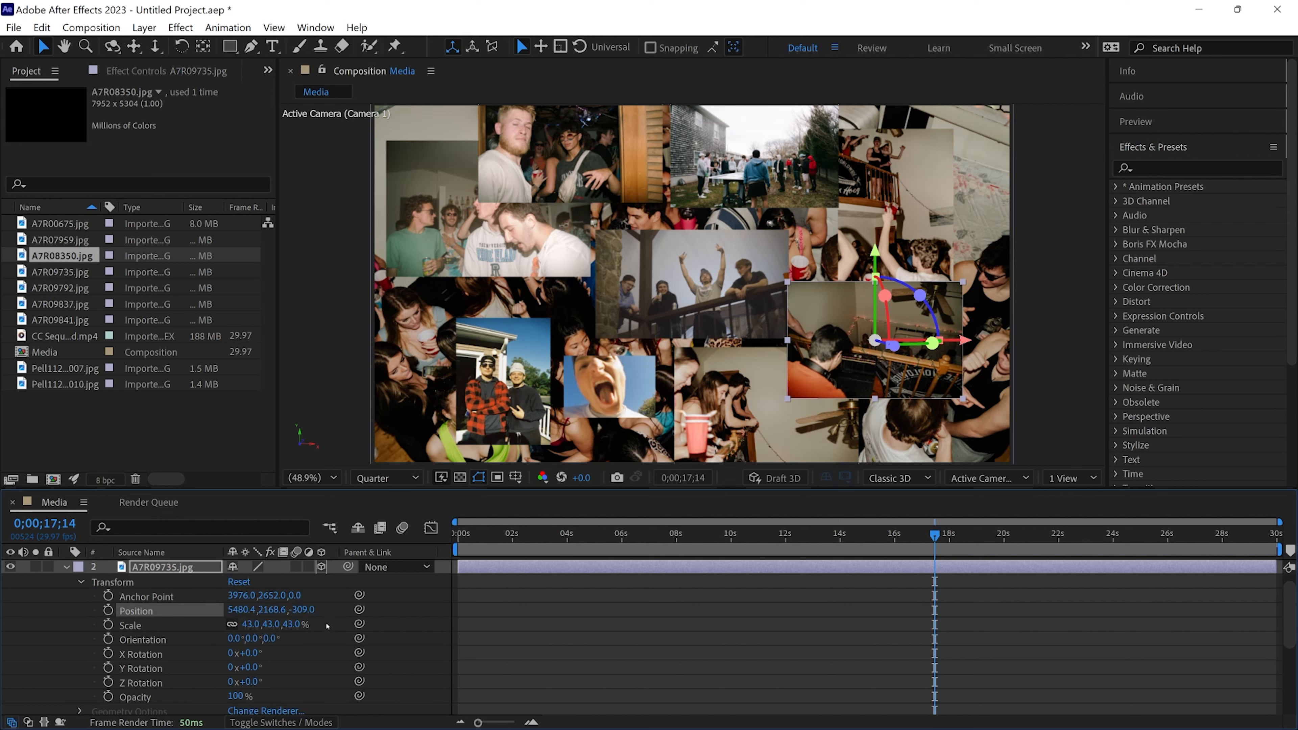
{"action": "left_click", "coordinate": [82, 582]}
{"action": "left_click", "coordinate": [68, 568]}
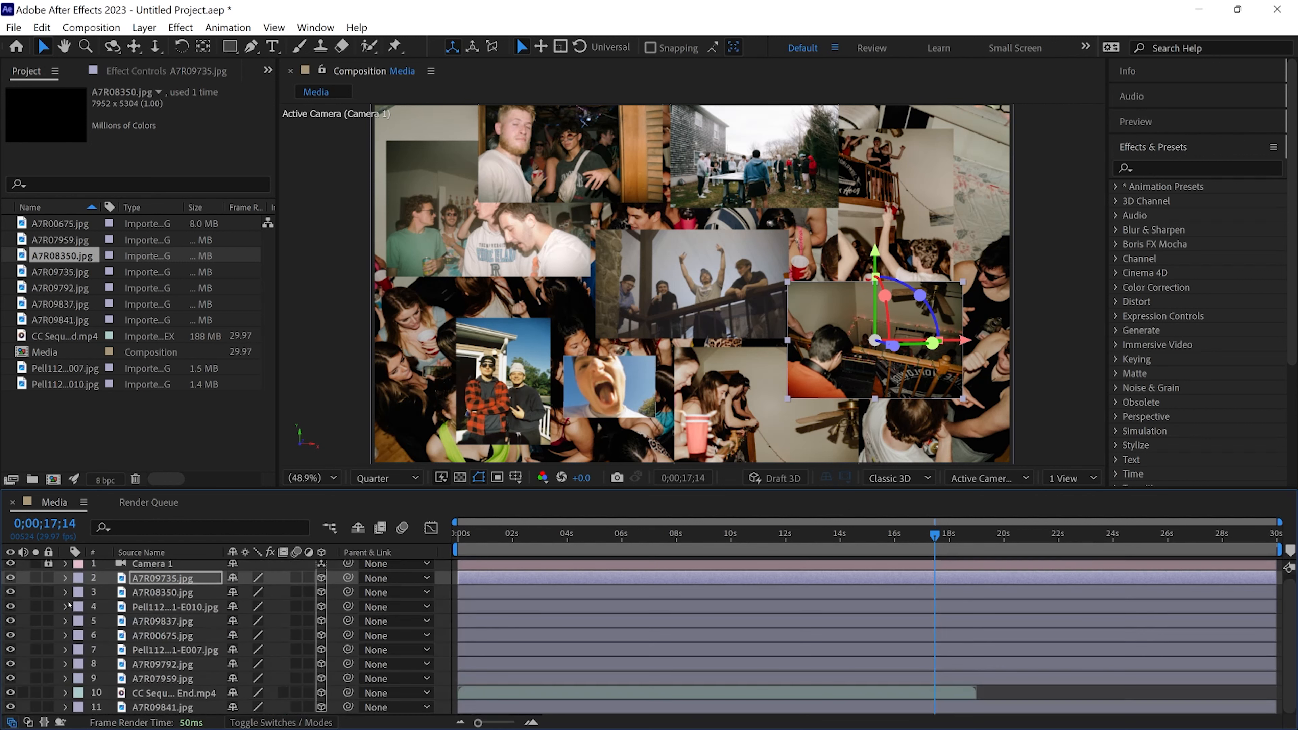
Step: Set the Z position of the A7R08350.jpg layer to -440 and collapse its properties
{"action": "left_click", "coordinate": [66, 595]}
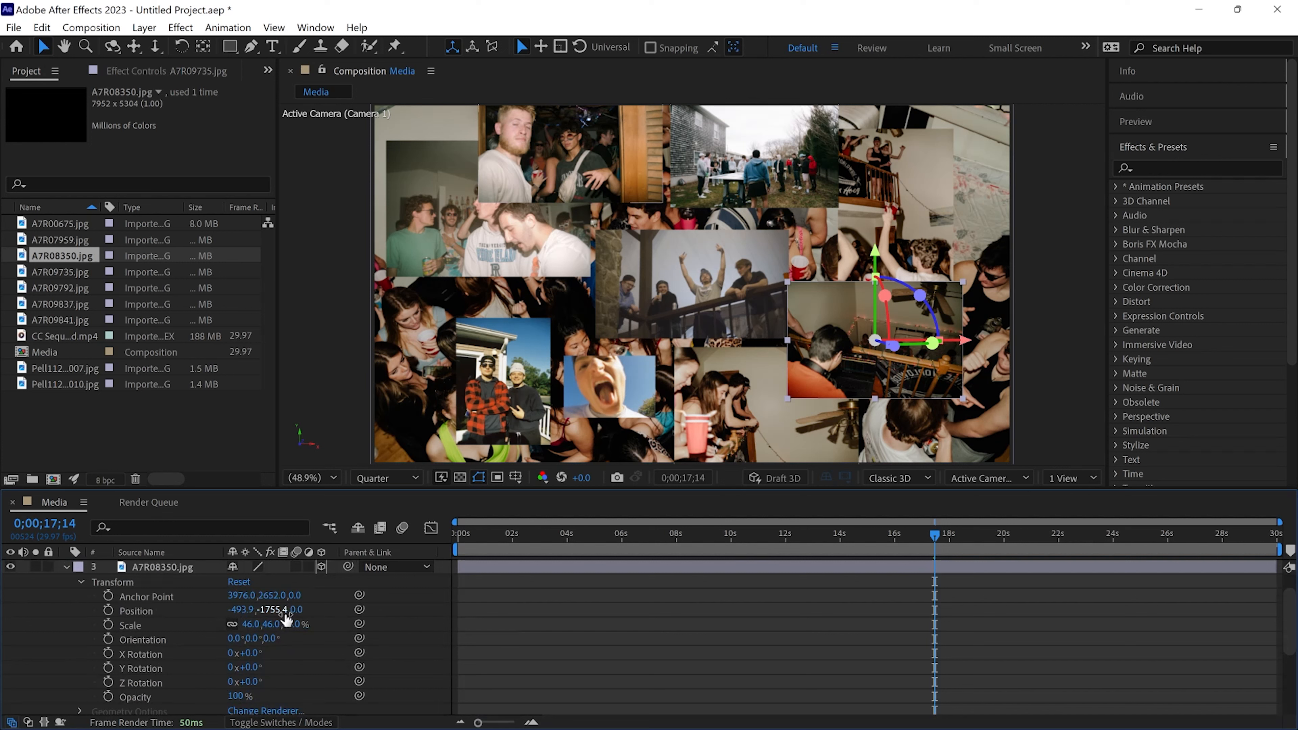
{"action": "left_click_drag", "start_coordinate": [296, 610], "coordinate": [224, 616]}
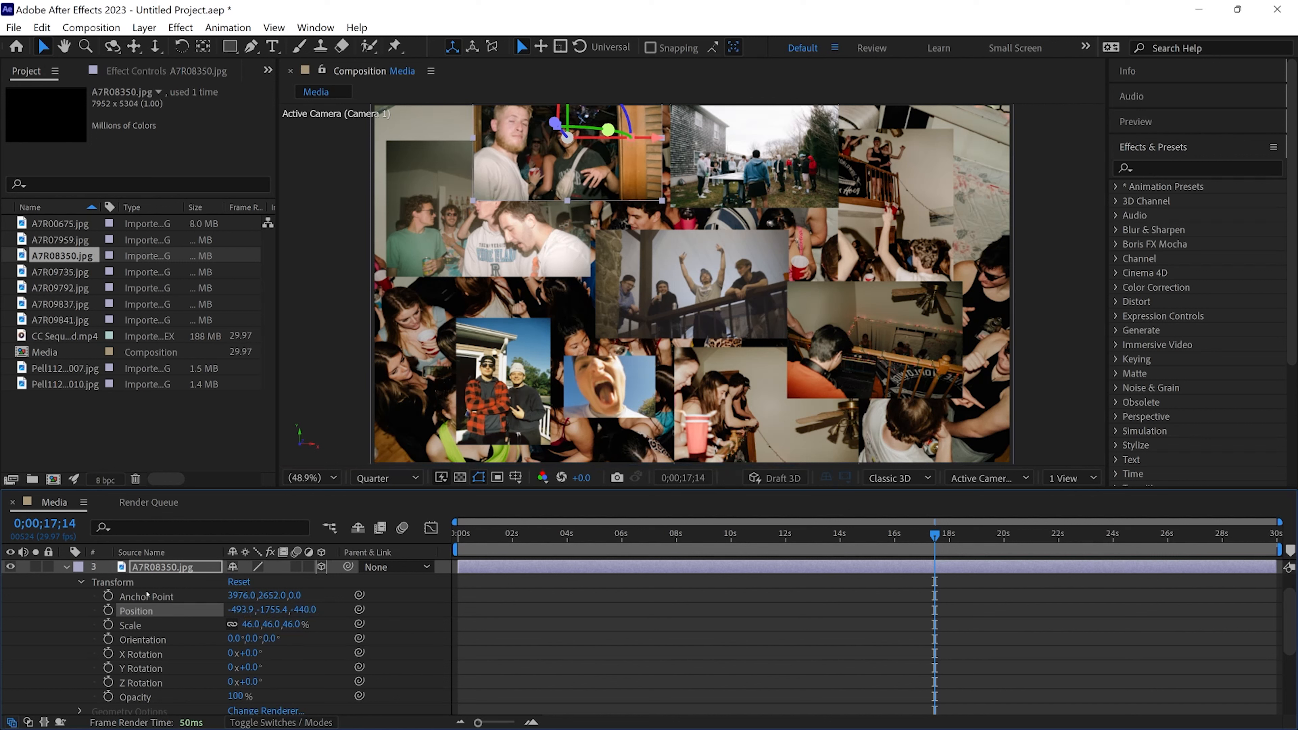
{"action": "left_click", "coordinate": [81, 582]}
{"action": "left_click", "coordinate": [67, 568]}
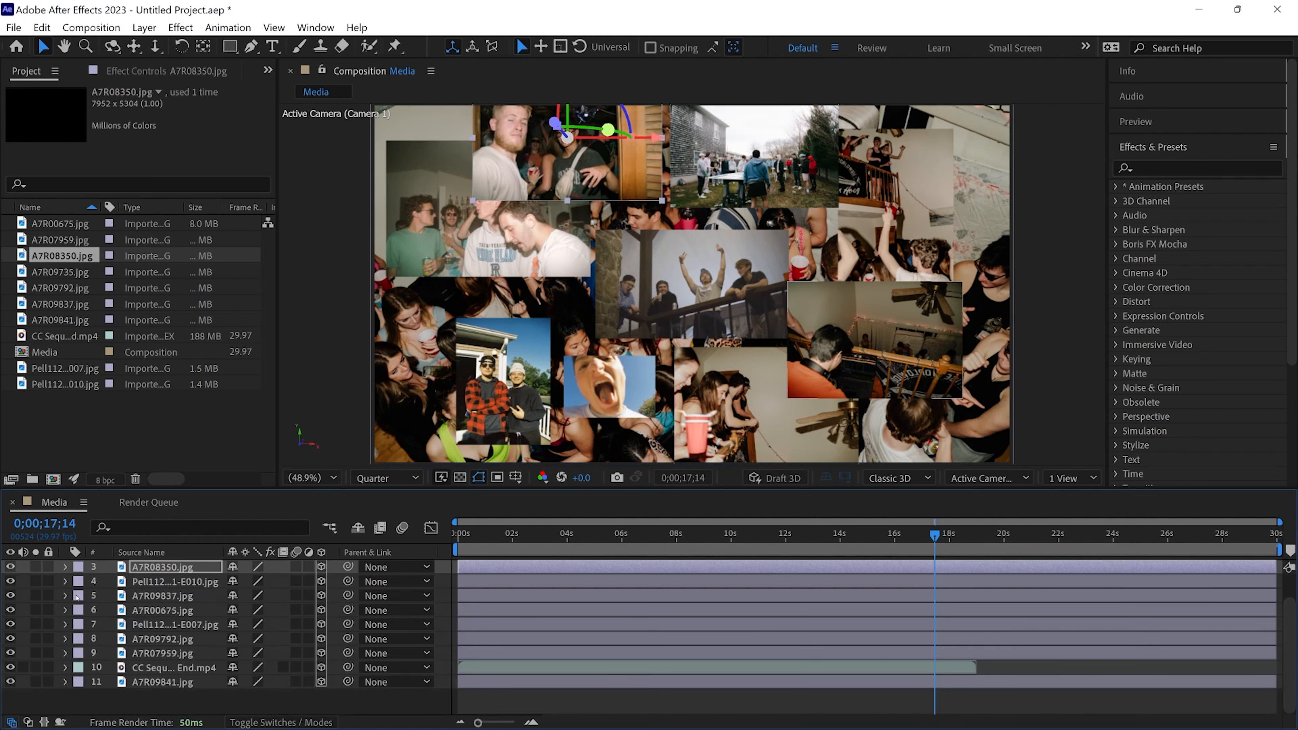
Step: Set the Z position of the Pell112...1-E010.jpg layer to -211 and collapse its properties
{"action": "left_click", "coordinate": [66, 607]}
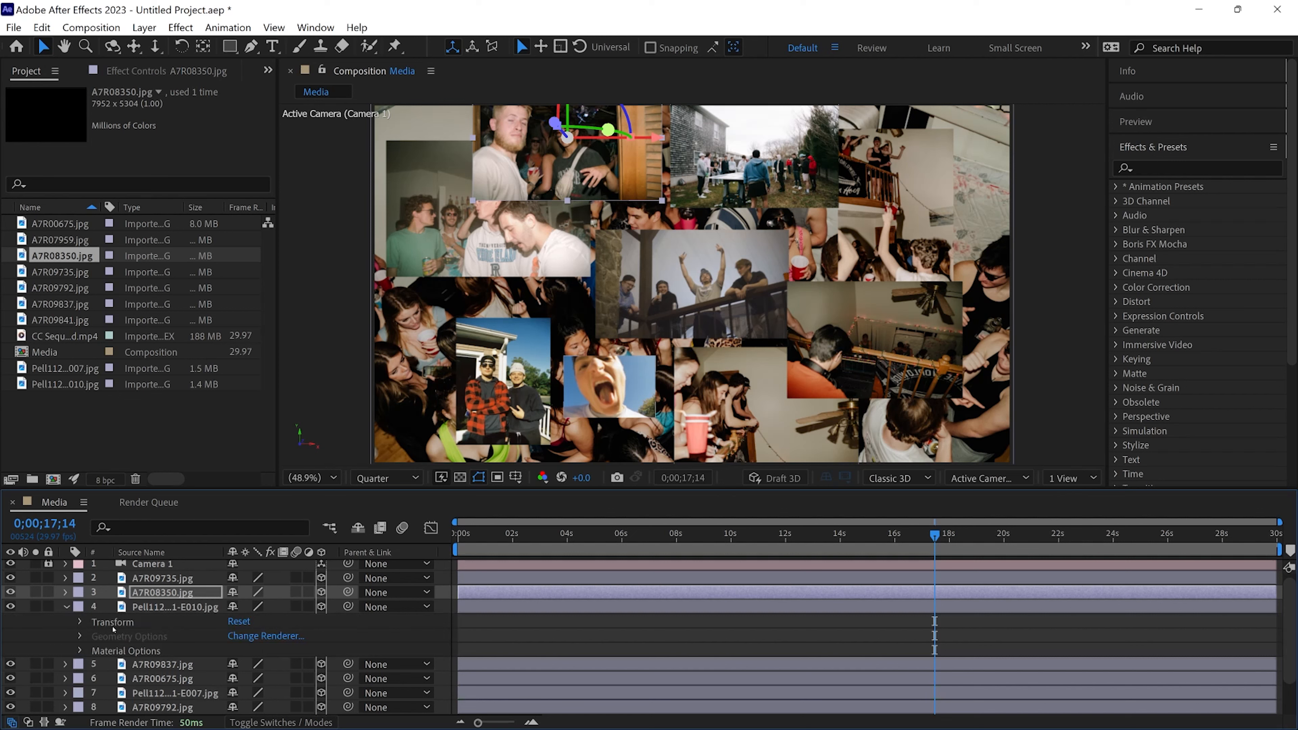
{"action": "left_click", "coordinate": [80, 621]}
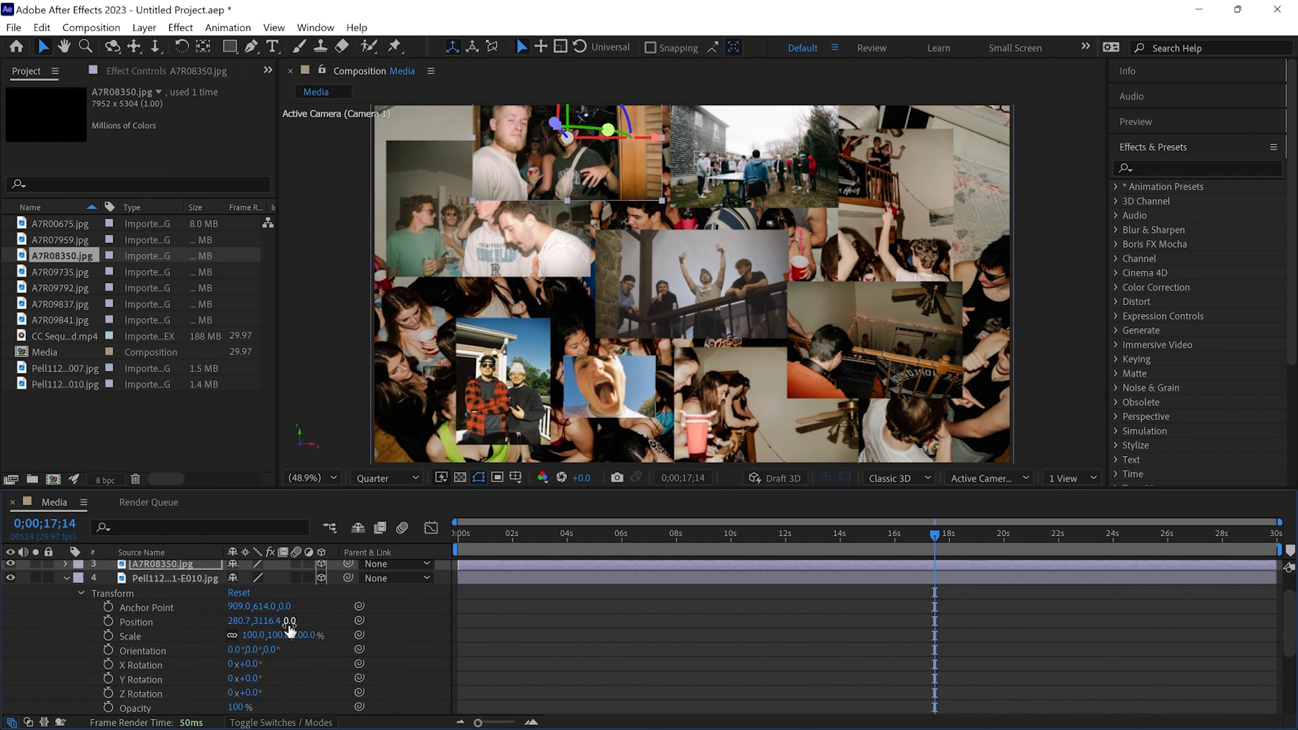
{"action": "left_click_drag", "start_coordinate": [291, 624], "coordinate": [386, 637]}
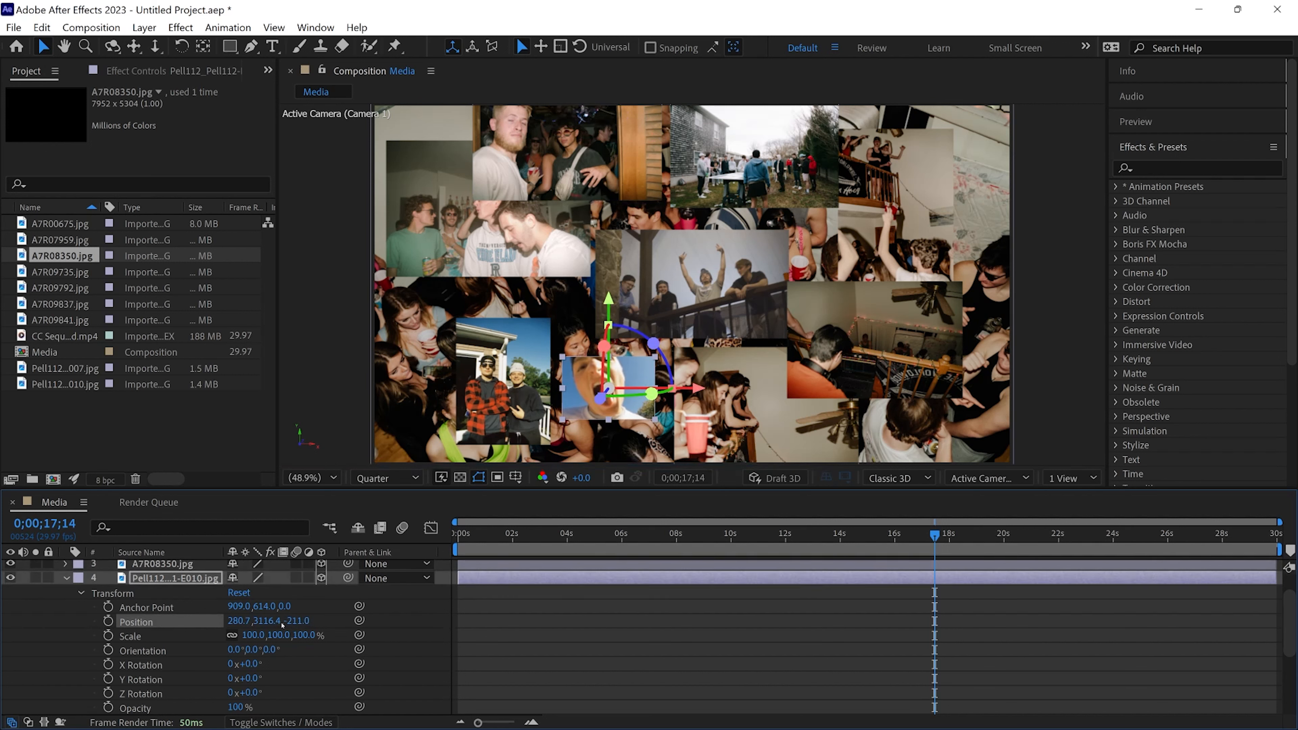
{"action": "left_click", "coordinate": [66, 578]}
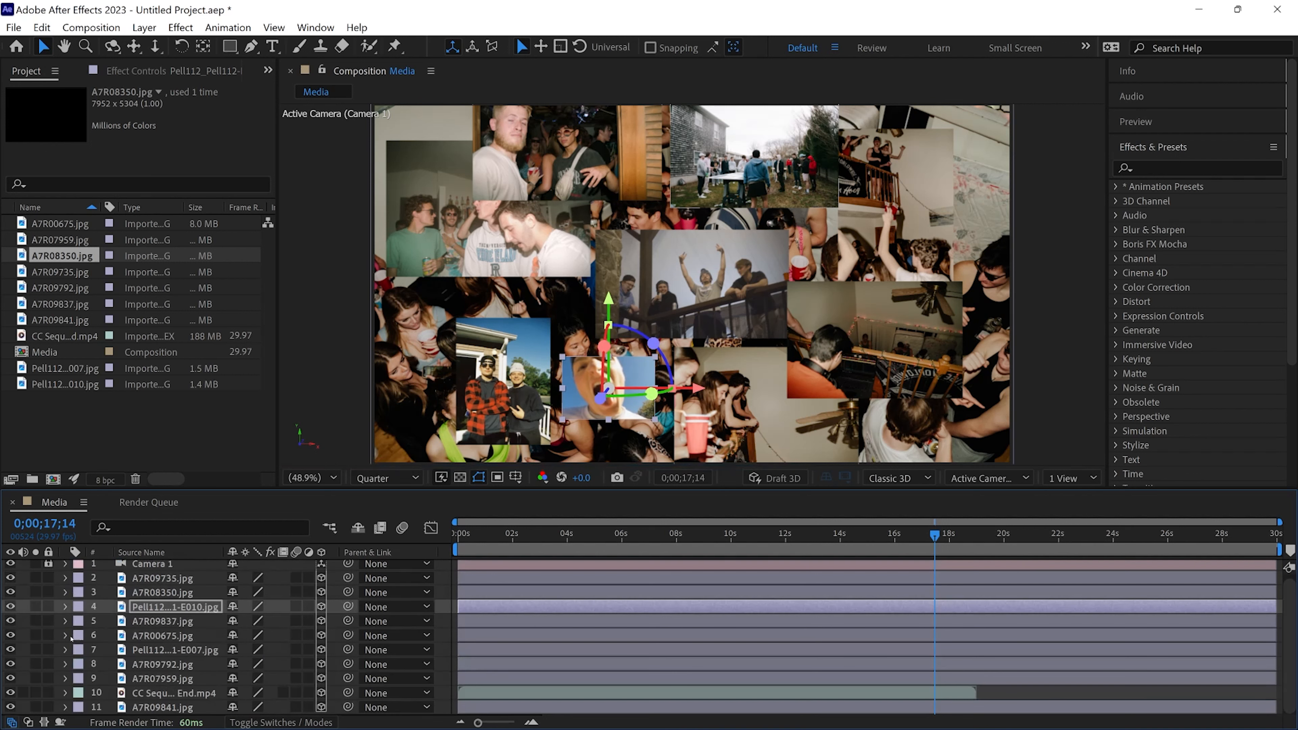
Step: Set the Z position of the A7R09837.jpg layer to -730 and collapse its properties
{"action": "left_click", "coordinate": [65, 621]}
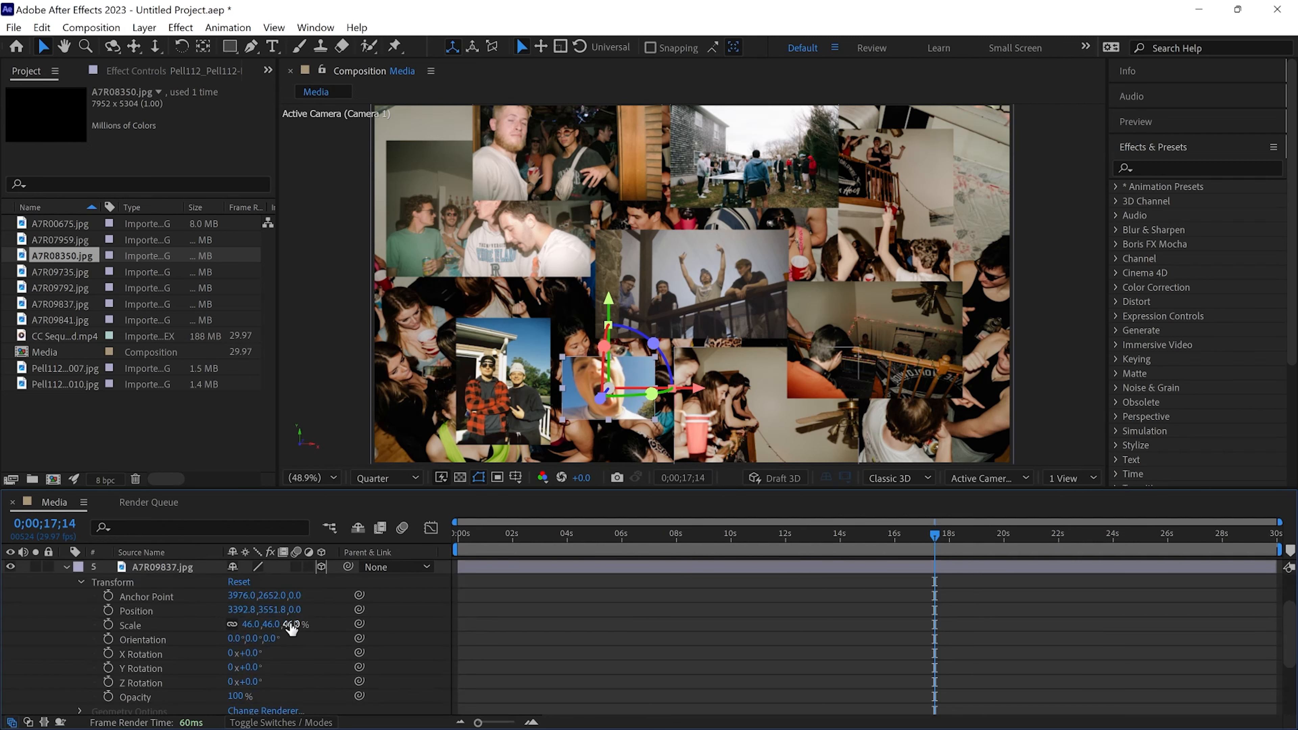
{"action": "left_click", "coordinate": [299, 610]}
{"action": "type", "text": "-730"}
{"action": "key", "text": "Return"}
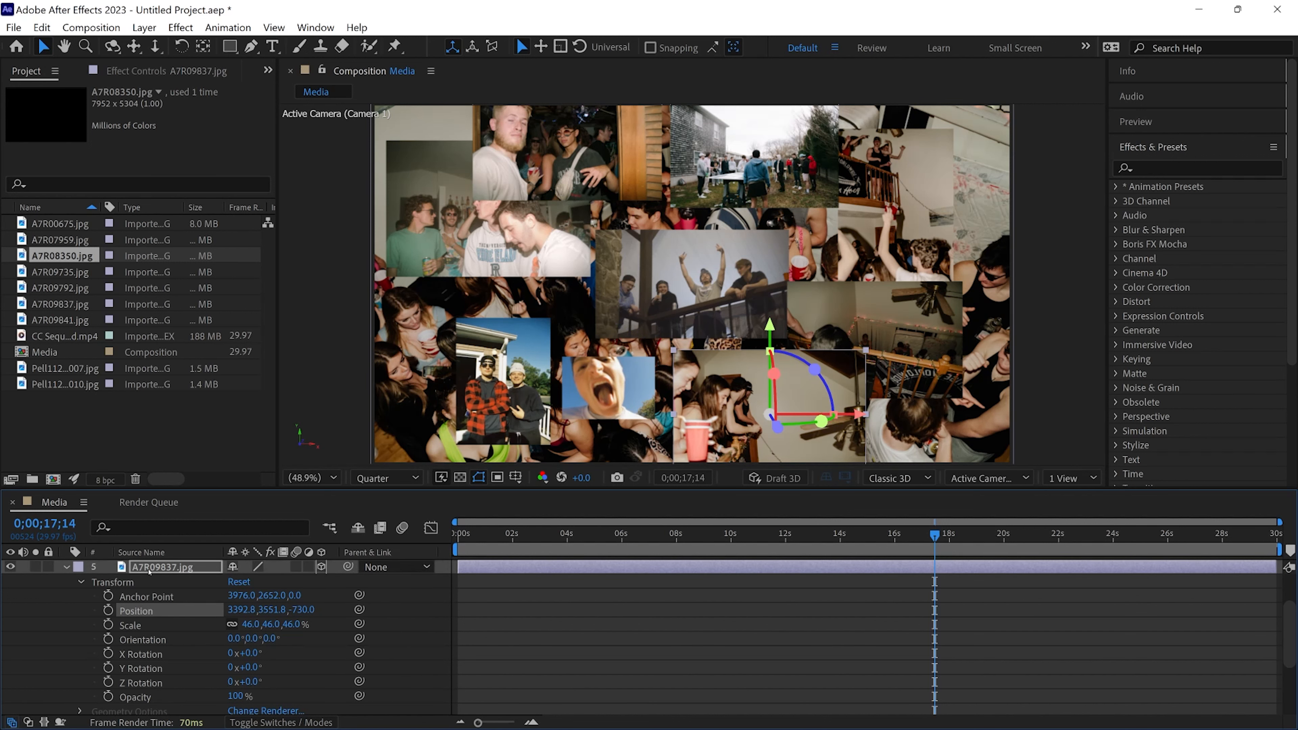
{"action": "left_click", "coordinate": [70, 568]}
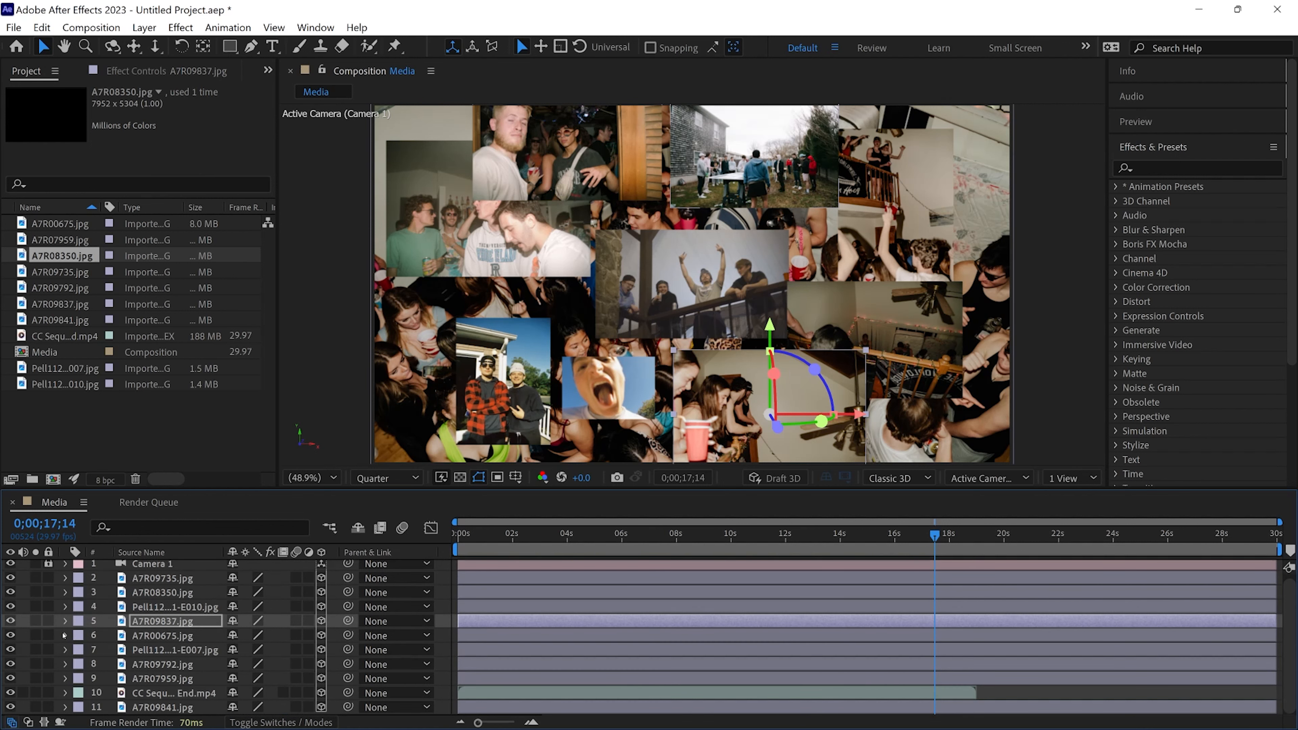
Step: Bring the A7R00675.jpg layer slightly closer to the camera along its Z position
{"action": "left_click", "coordinate": [65, 635]}
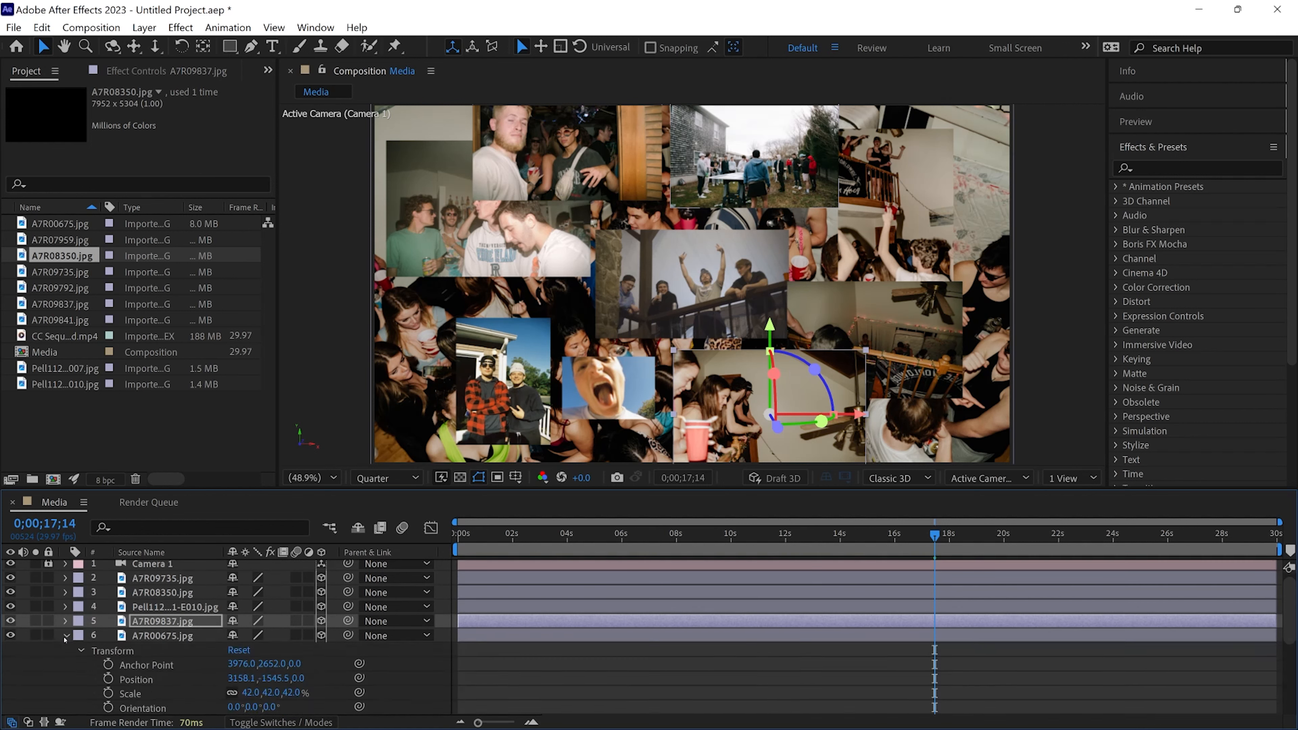
{"action": "scroll", "coordinate": [255, 645], "scroll_direction": "down", "scroll_amount": 3}
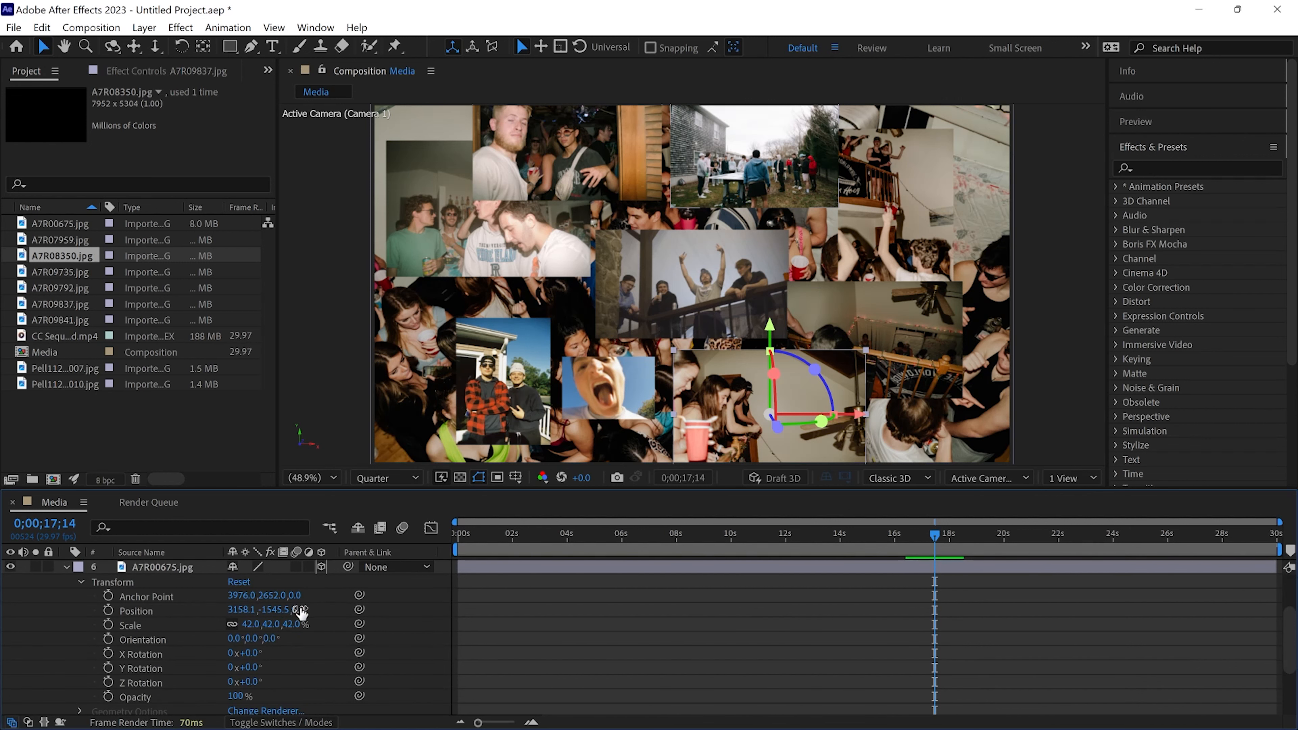
{"action": "left_click_drag", "start_coordinate": [301, 611], "coordinate": [327, 611]}
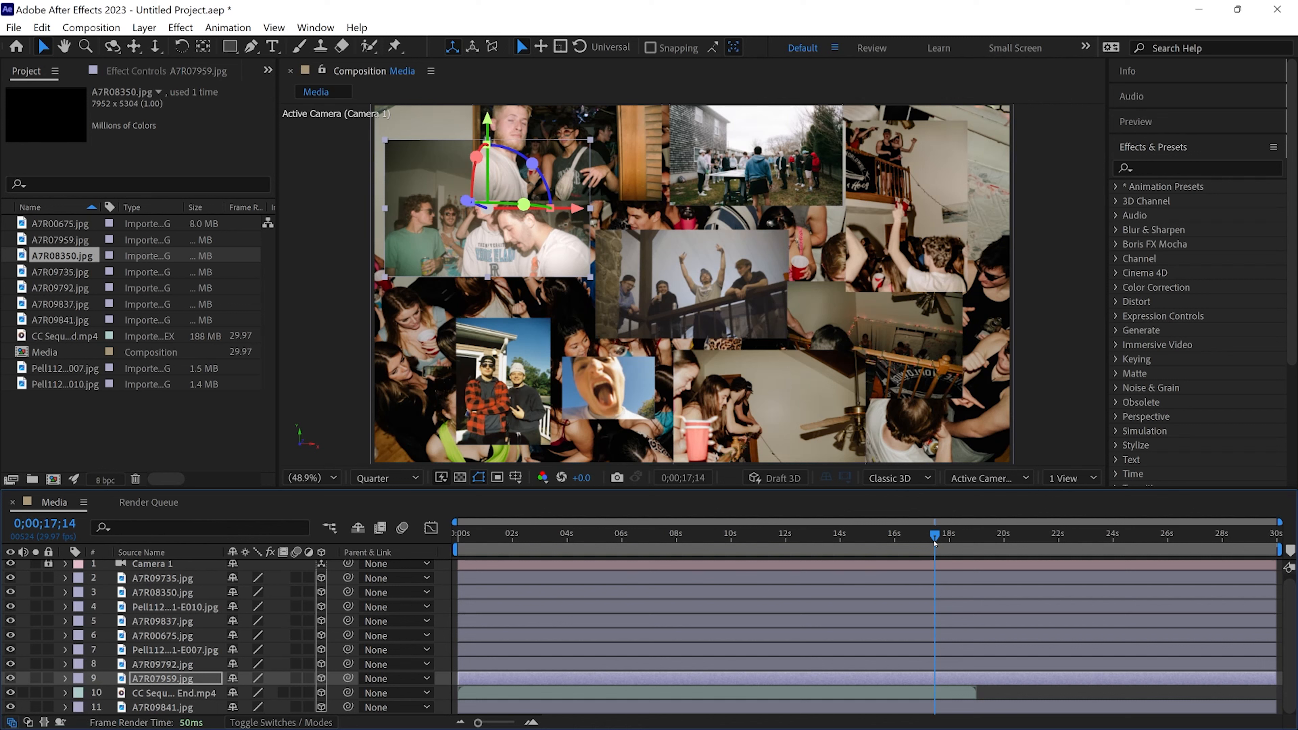
Step: Unlock Camera 1 and move its ending position keyframe earlier, to about 8 seconds, to speed up the pull-back
{"action": "left_click_drag", "start_coordinate": [935, 542], "coordinate": [424, 569]}
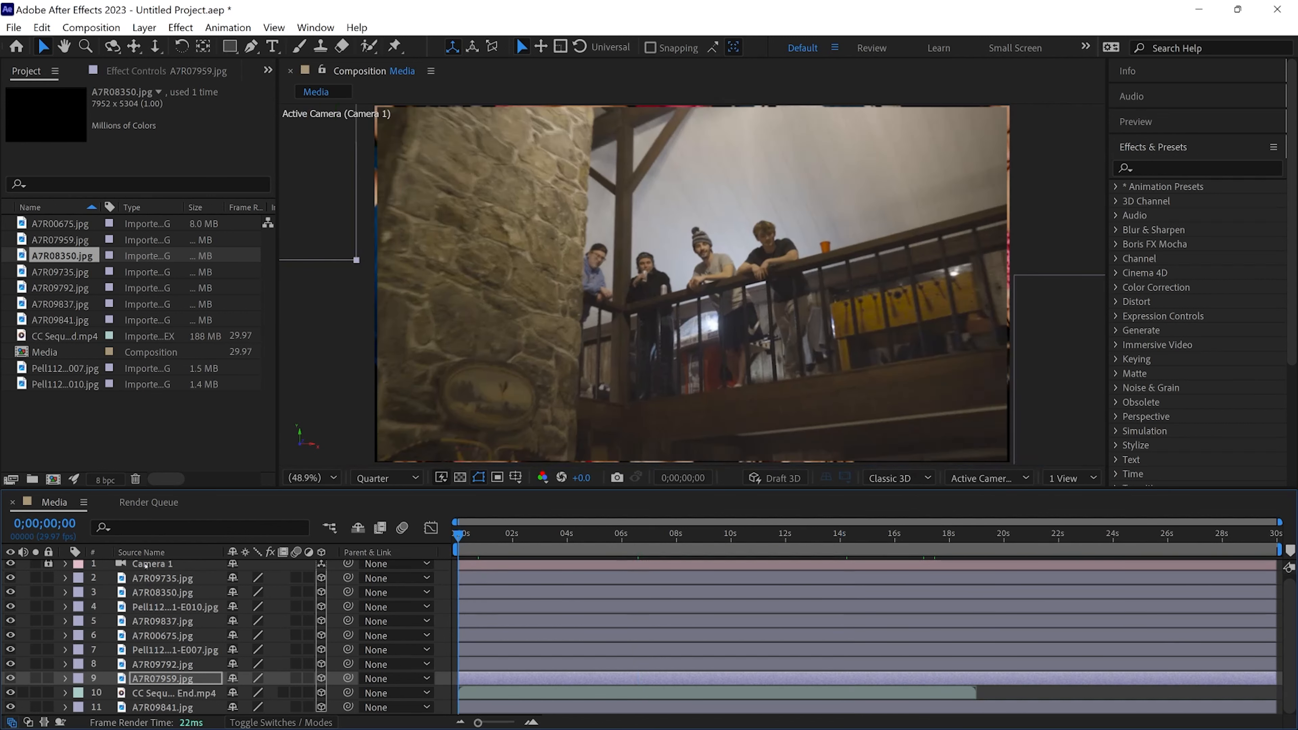
{"action": "scroll", "coordinate": [60, 572], "scroll_direction": "up", "scroll_amount": 1}
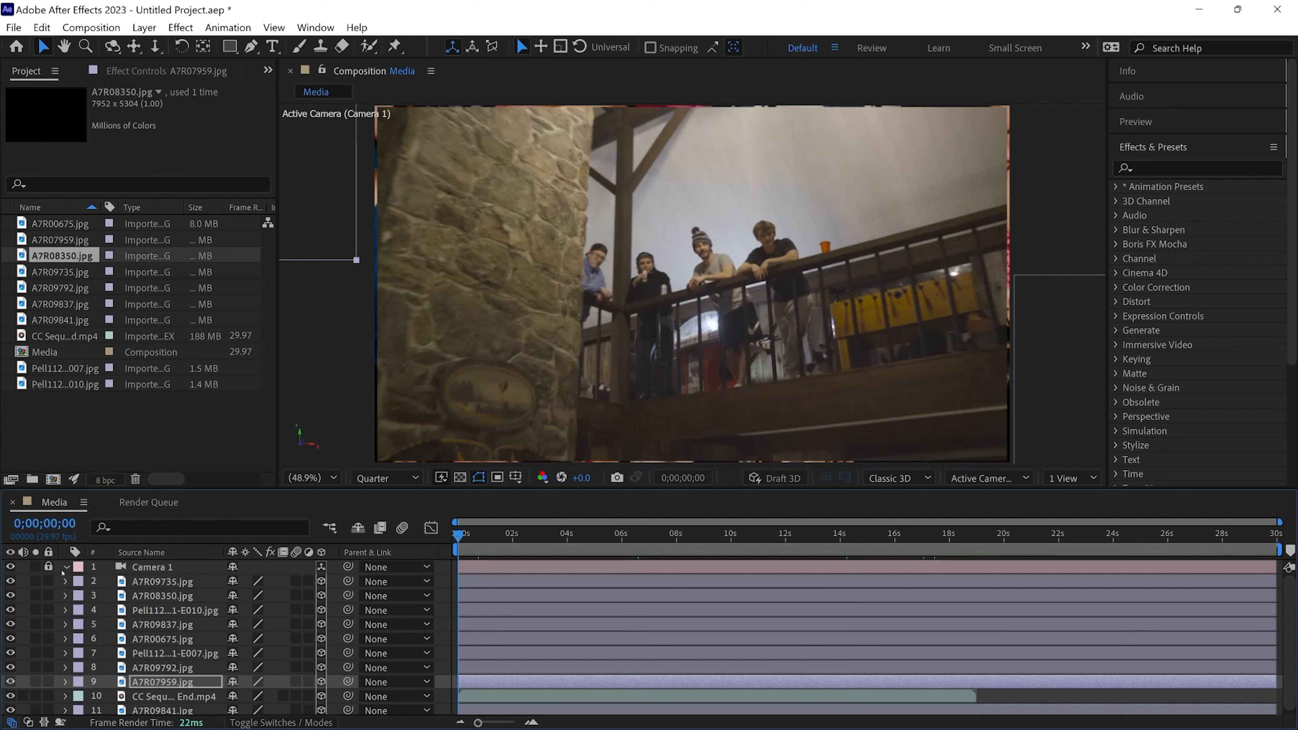
{"action": "left_click", "coordinate": [66, 567]}
{"action": "mouse_move", "coordinate": [925, 598]}
{"action": "left_mouse_down"}
{"action": "mouse_move", "coordinate": [863, 607]}
{"action": "mouse_move", "coordinate": [907, 600]}
{"action": "left_mouse_up"}
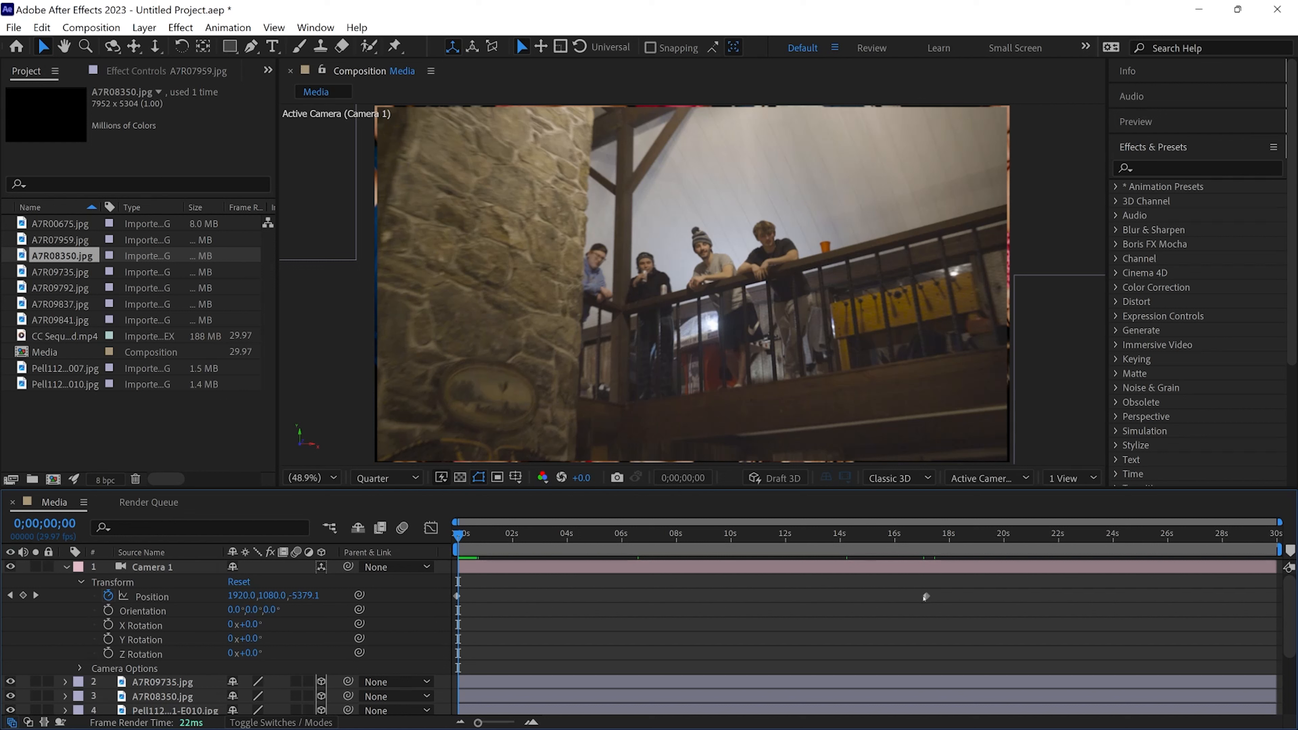
{"action": "left_click_drag", "start_coordinate": [926, 597], "coordinate": [690, 602]}
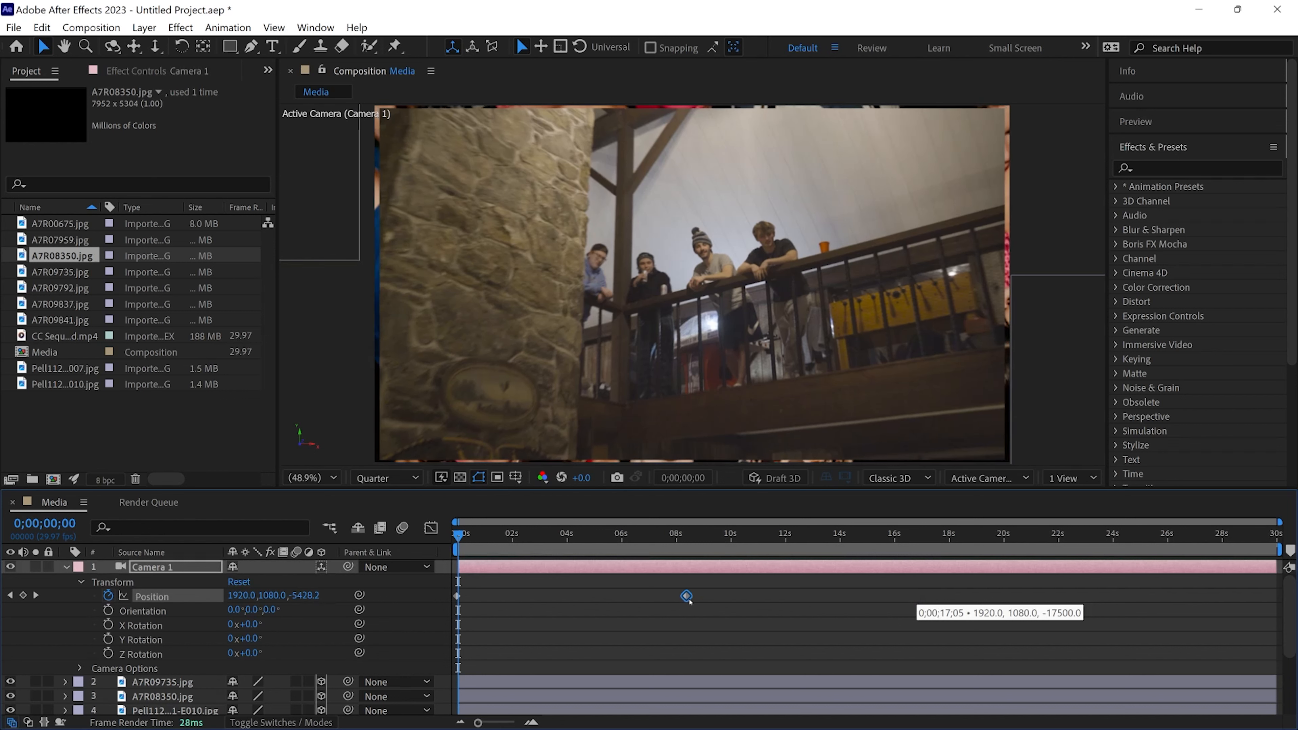
Step: Play the faster camera pull-back from the first frame and check the collage at around 6 seconds
{"action": "left_click_drag", "start_coordinate": [513, 551], "coordinate": [491, 597]}
{"action": "left_click", "coordinate": [67, 567]}
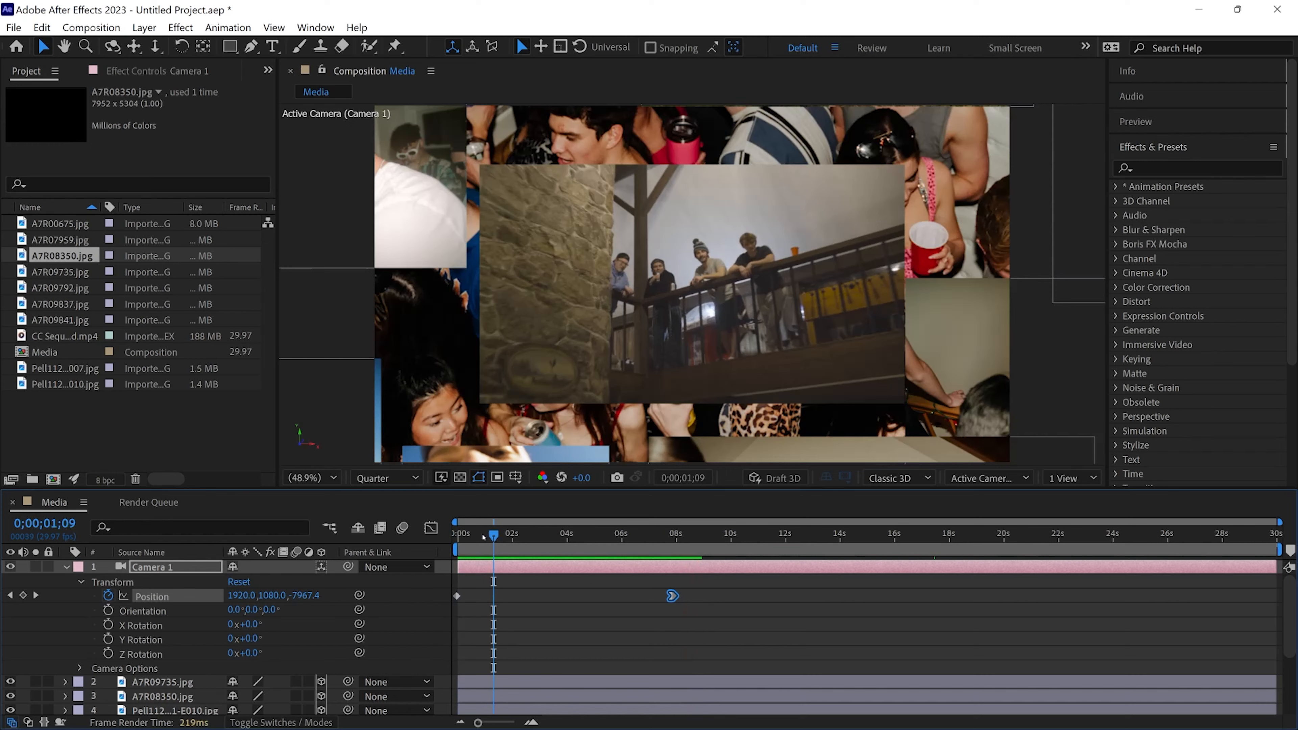
{"action": "left_click_drag", "start_coordinate": [483, 537], "coordinate": [451, 535]}
{"action": "key", "text": "space"}
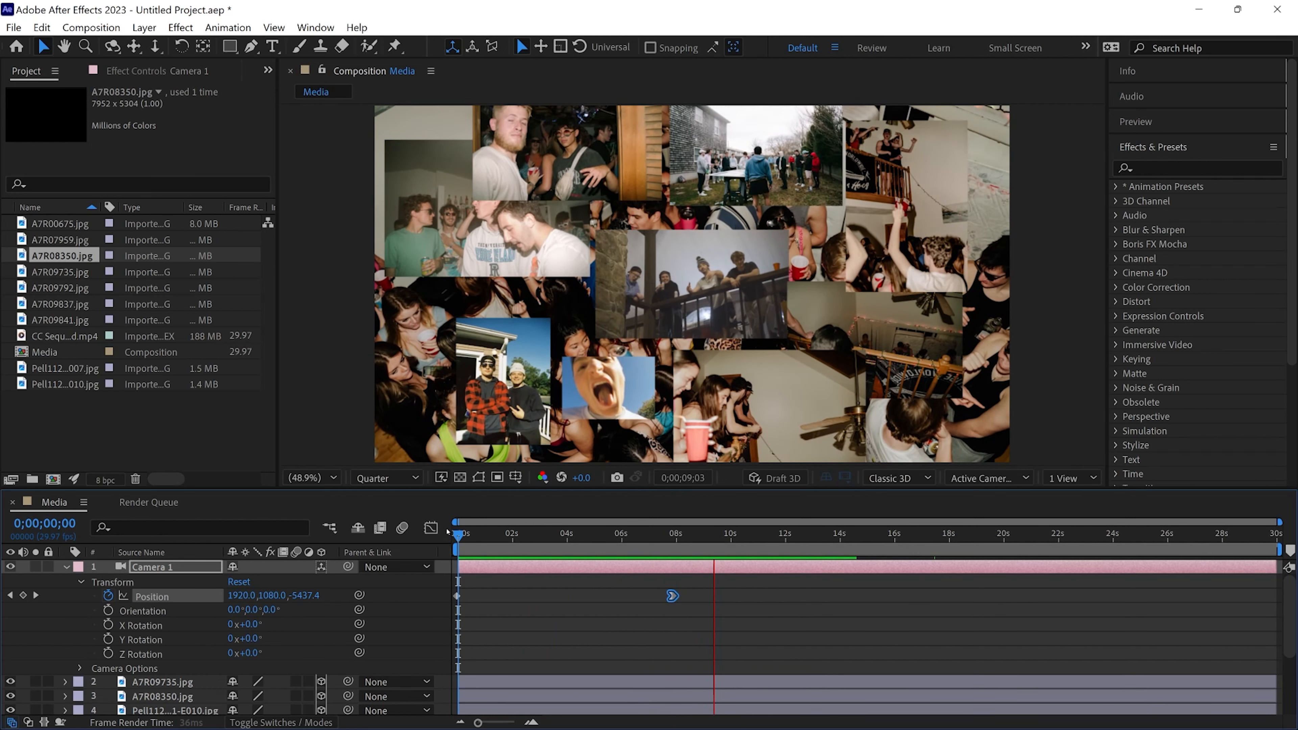
{"action": "key", "text": "space"}
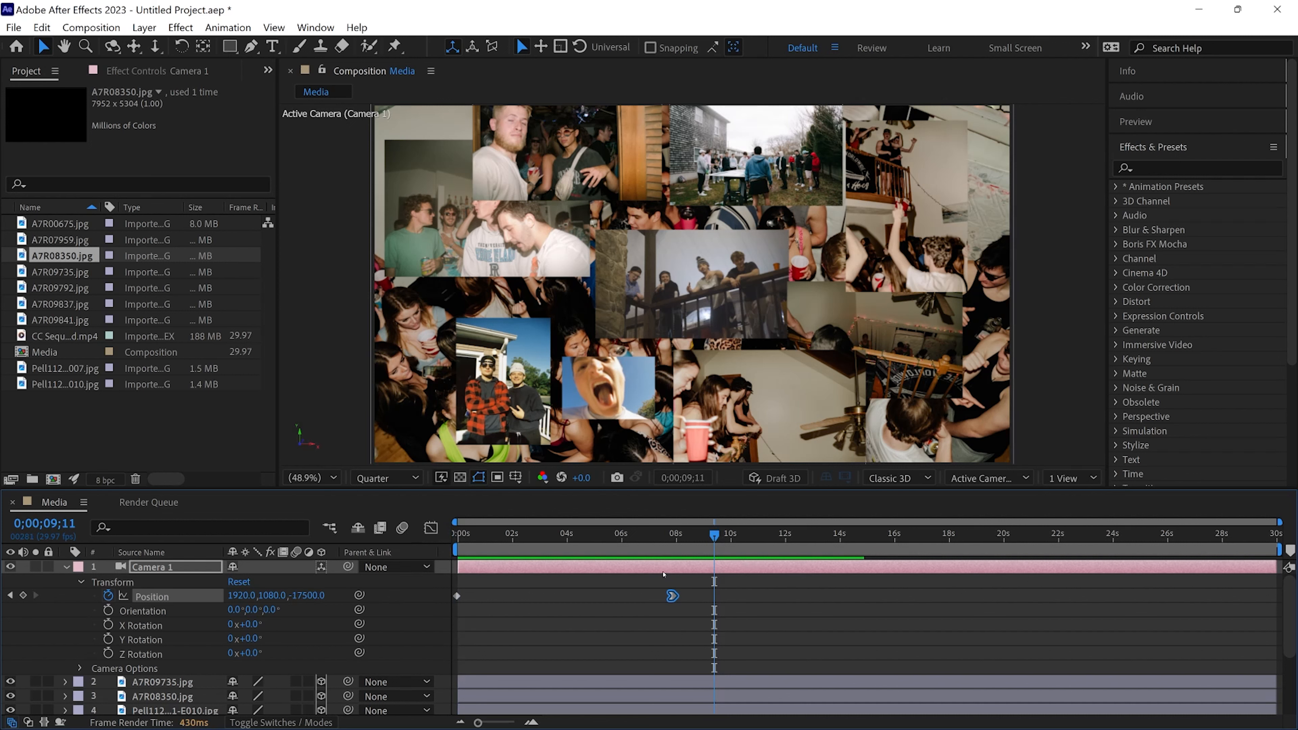
{"action": "left_click", "coordinate": [622, 536]}
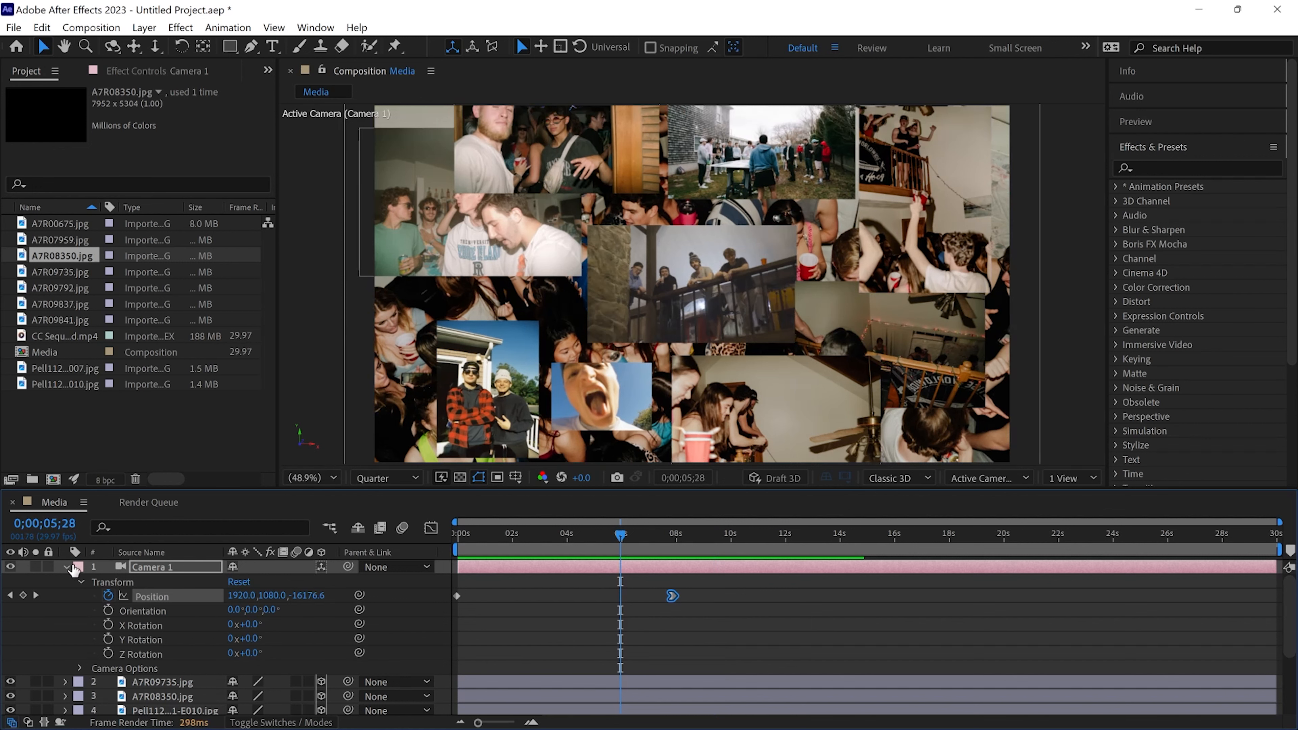
{"action": "left_click", "coordinate": [67, 567]}
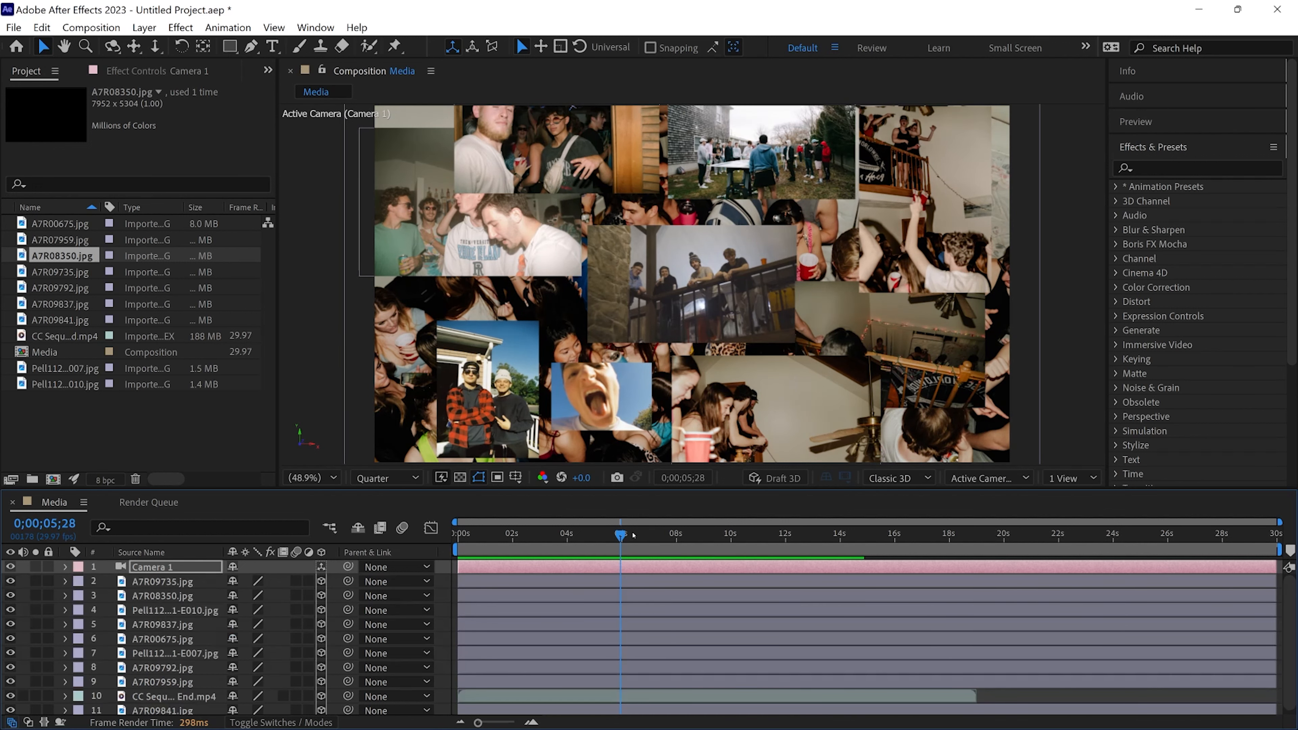
{"action": "left_click_drag", "start_coordinate": [620, 535], "coordinate": [633, 537]}
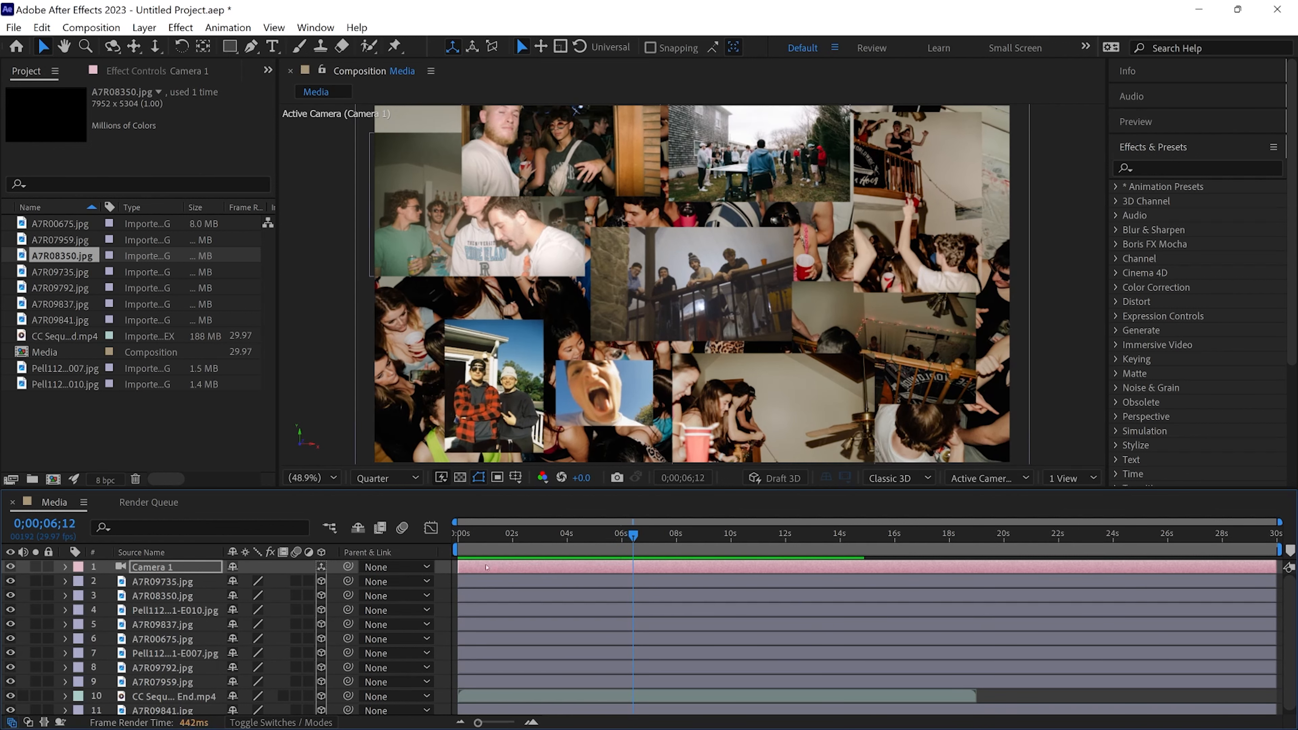
Step: At 0;00;12;15, keyframe Camera 1's Z position at -5263 to push back into the video clip
{"action": "left_click", "coordinate": [66, 567]}
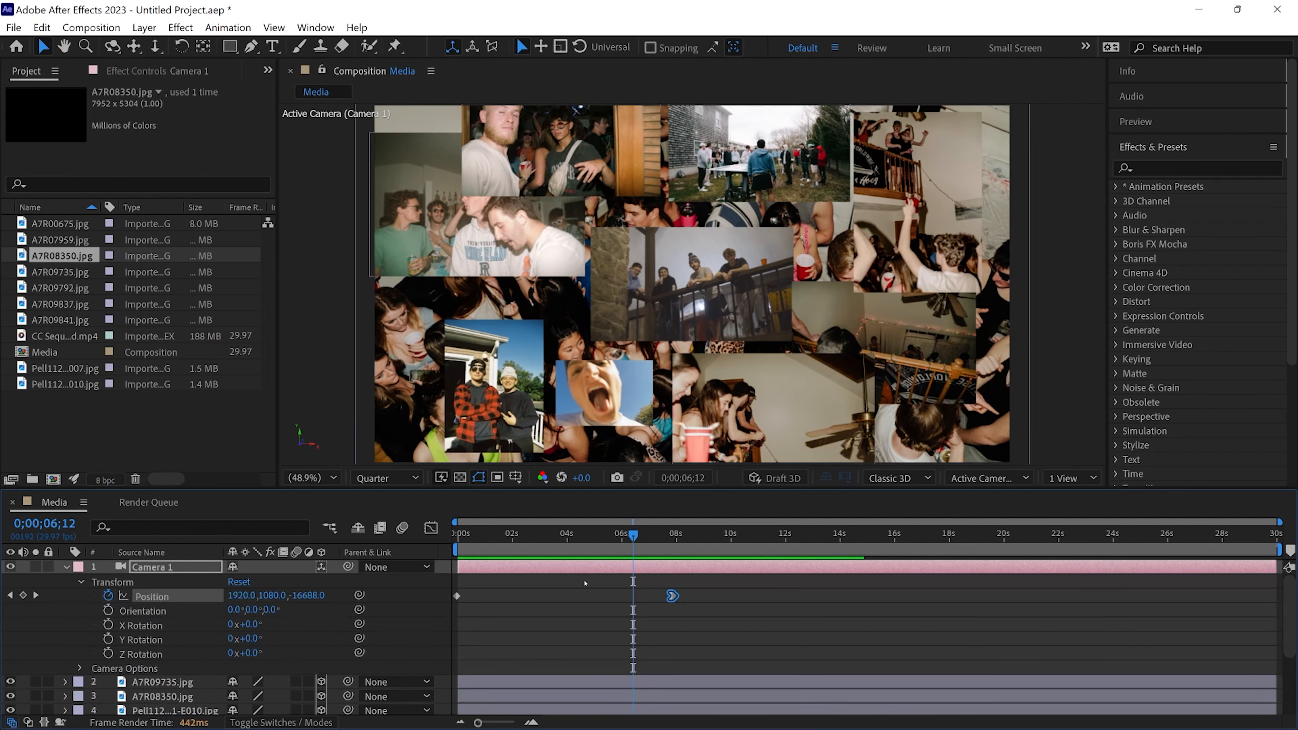
{"action": "left_click_drag", "start_coordinate": [673, 545], "coordinate": [799, 538]}
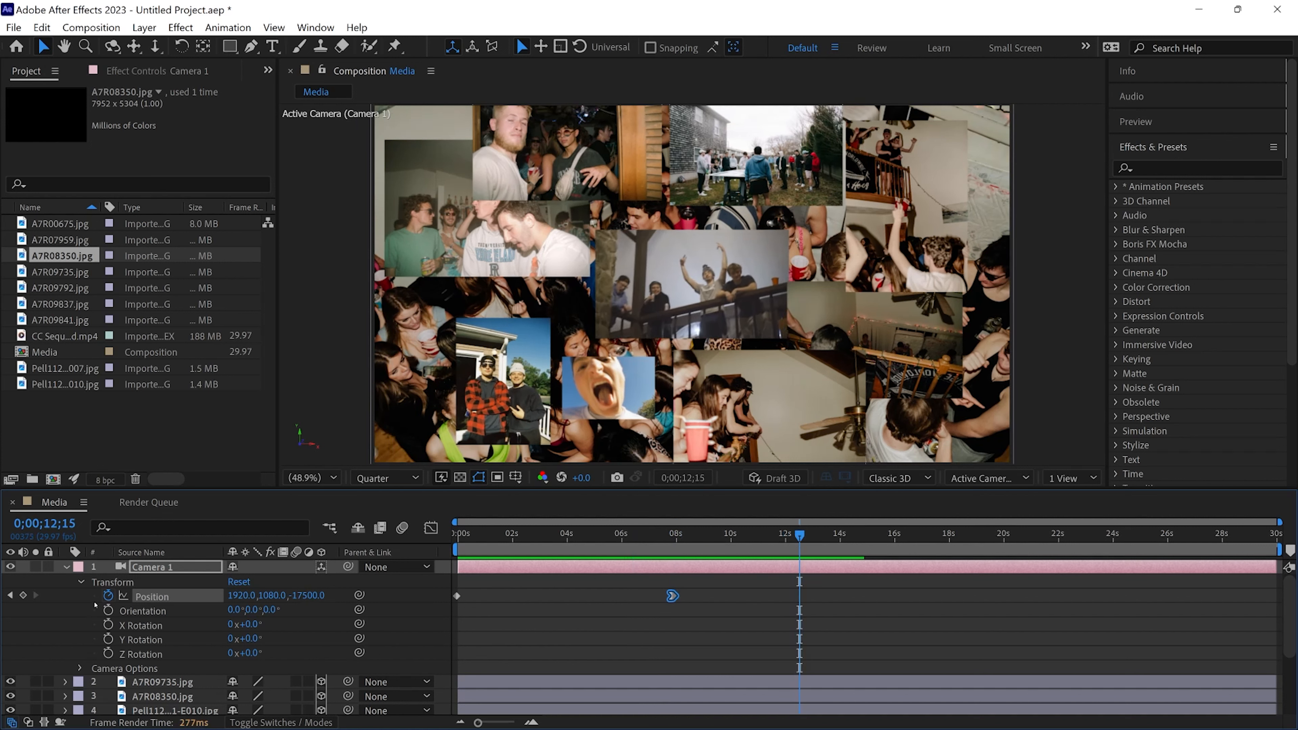
{"action": "left_click", "coordinate": [304, 596]}
{"action": "left_click", "coordinate": [341, 600]}
{"action": "left_click_drag", "start_coordinate": [313, 597], "coordinate": [516, 606]}
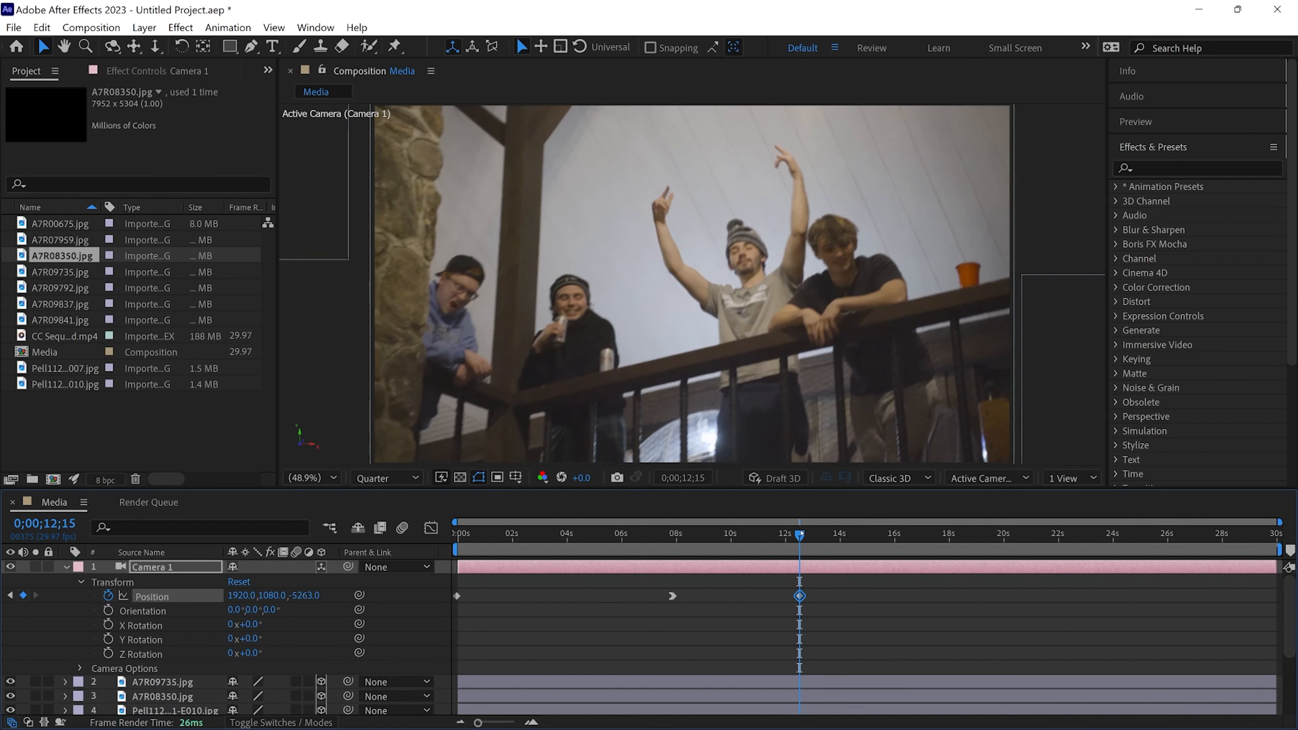
Step: Play the camera's push back into the clip from about 0;00;07;29 and scrub back over the move
{"action": "left_click_drag", "start_coordinate": [800, 534], "coordinate": [674, 546]}
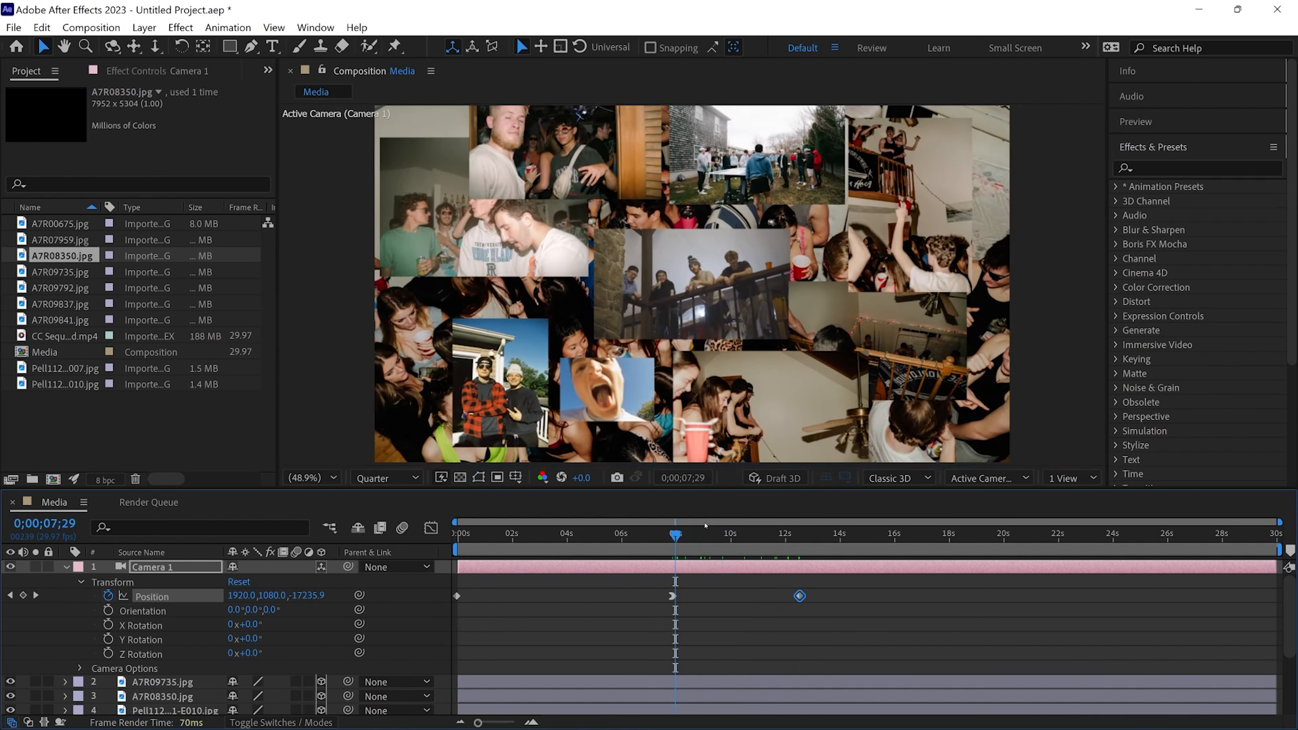
{"action": "key", "text": "space"}
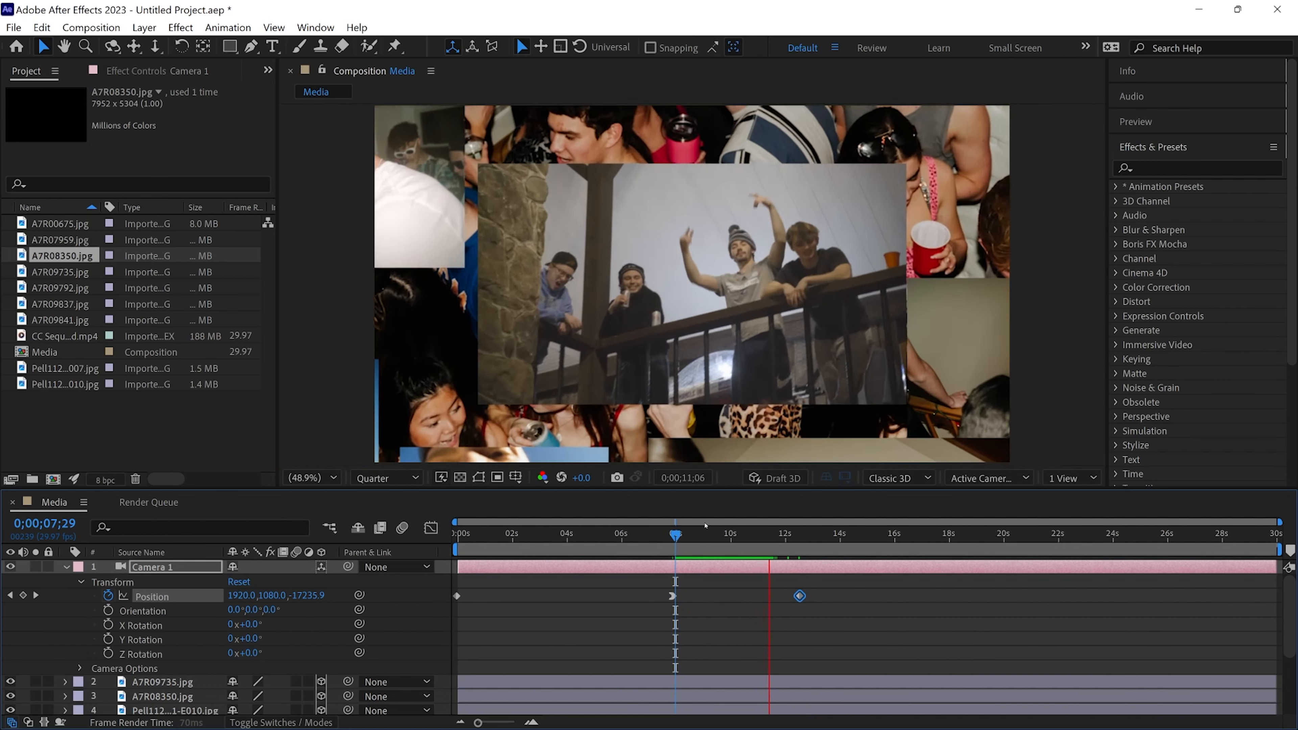
{"action": "key", "text": "space"}
{"action": "left_click_drag", "start_coordinate": [767, 541], "coordinate": [632, 542]}
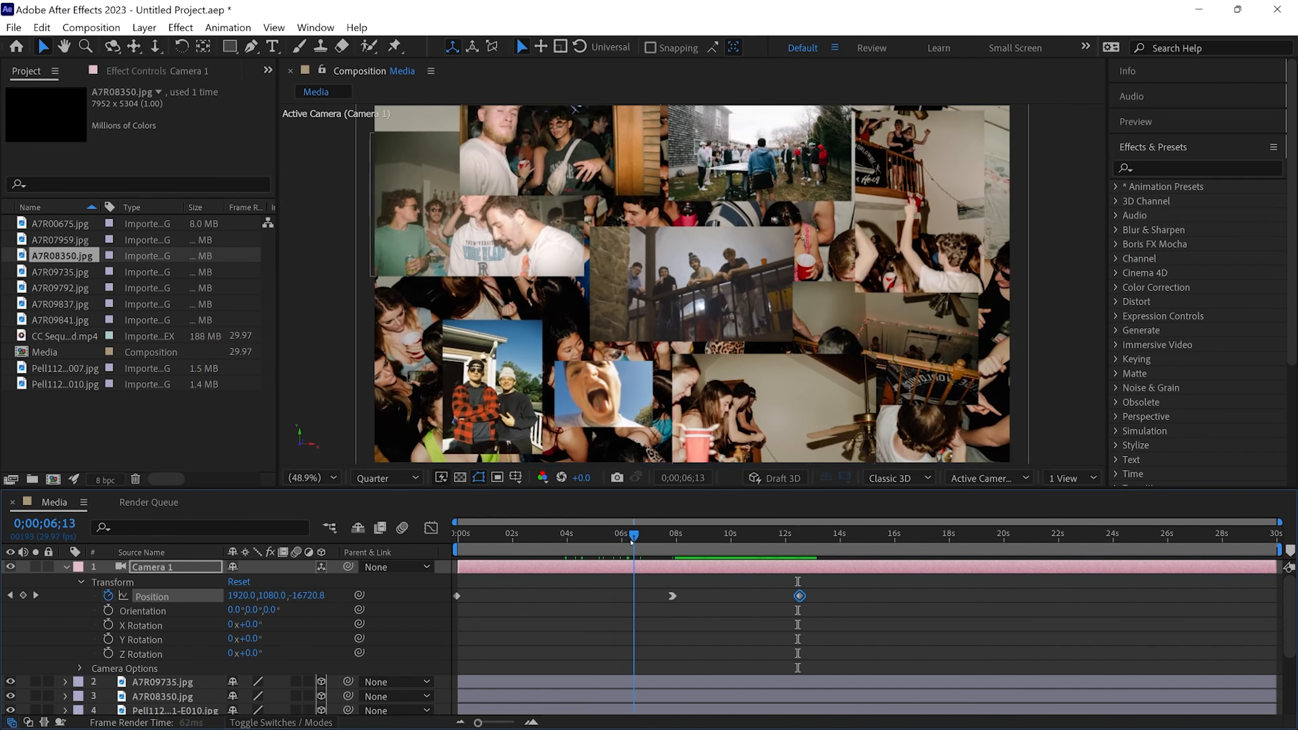